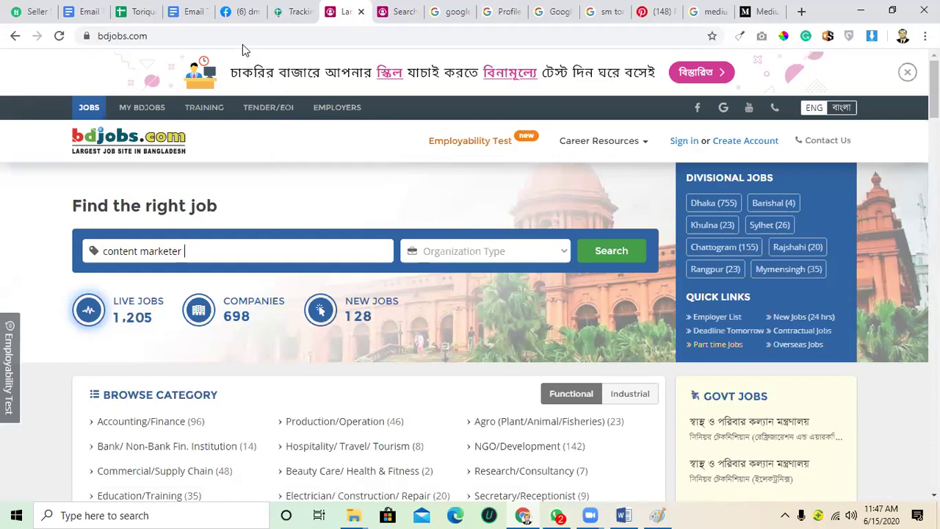
Step: Switch to the Tracking sheet - DM 108 spreadsheet, add a new sheet and name it Assignment
click(298, 9)
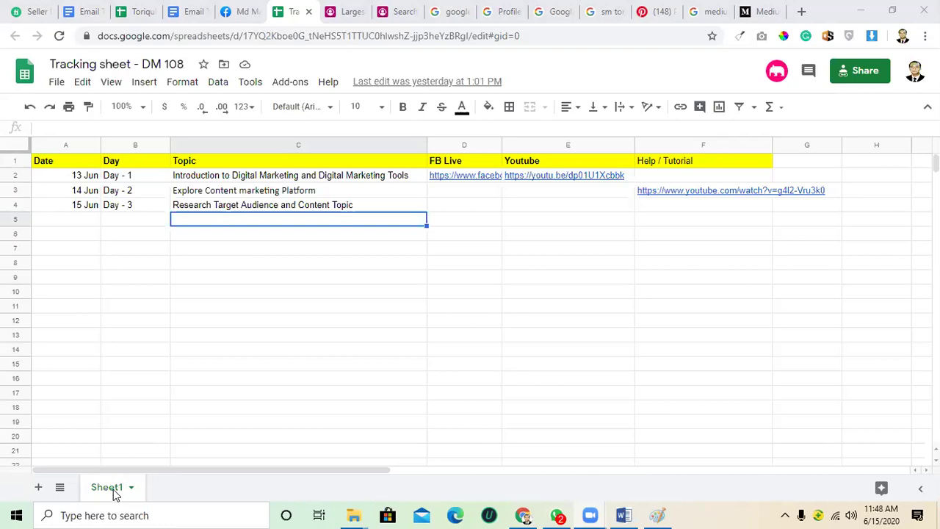
click(39, 489)
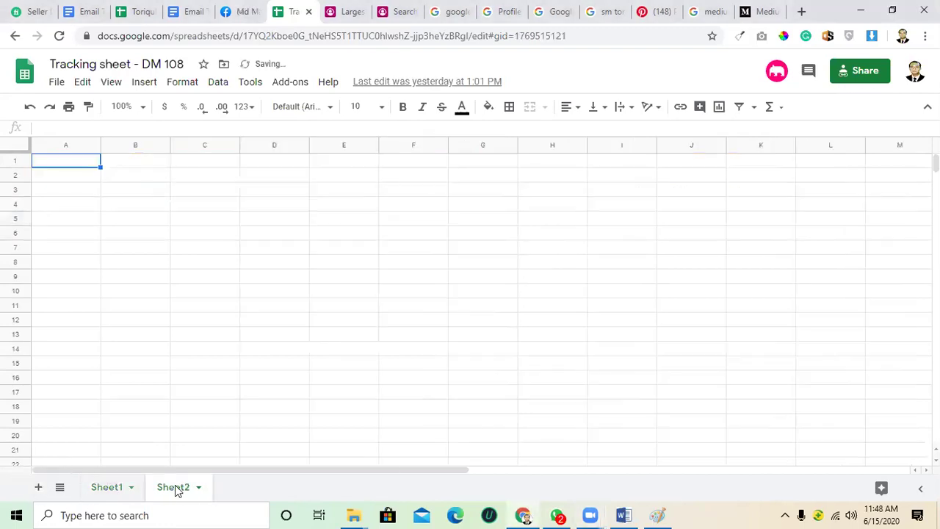
double_click(177, 489)
text(Ass)
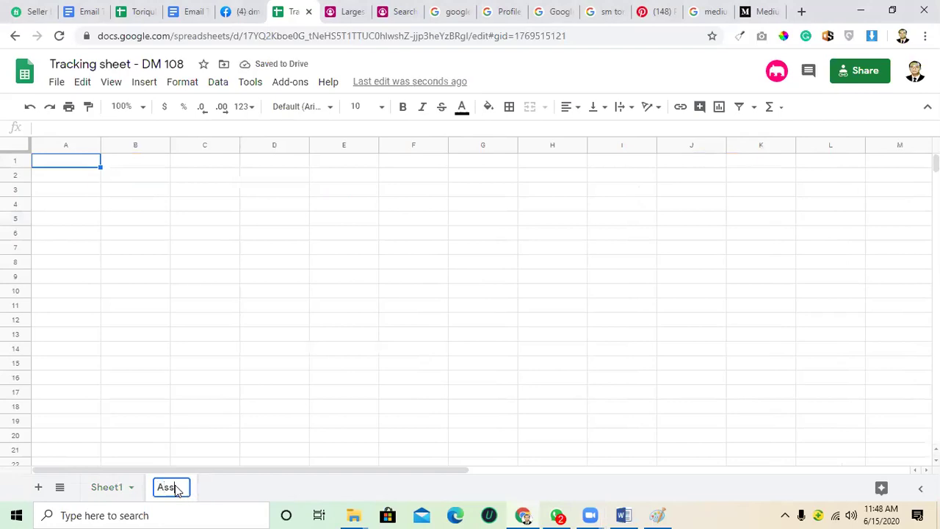
text(ignment)
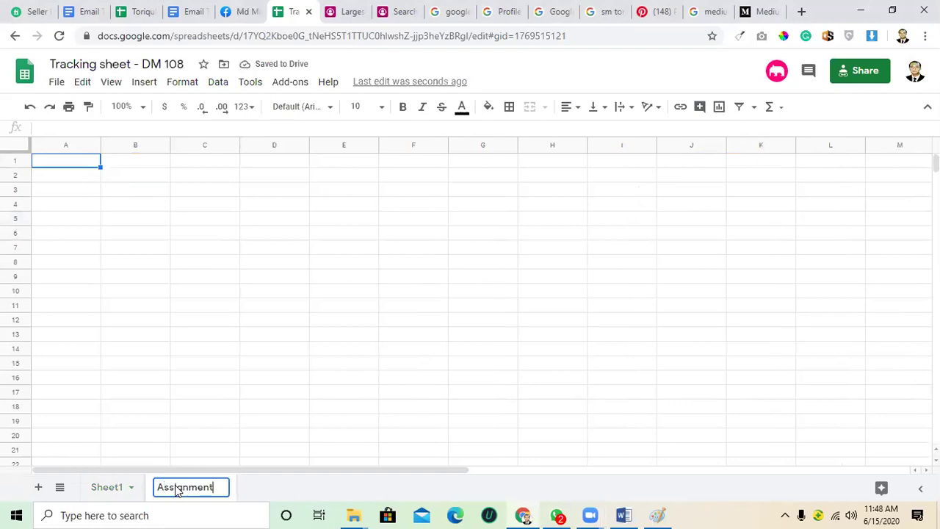
Step: Rename Sheet1 as Genaral
click(108, 489)
double_click(108, 488)
text(g)
key(BackSpace)
text(Genaral)
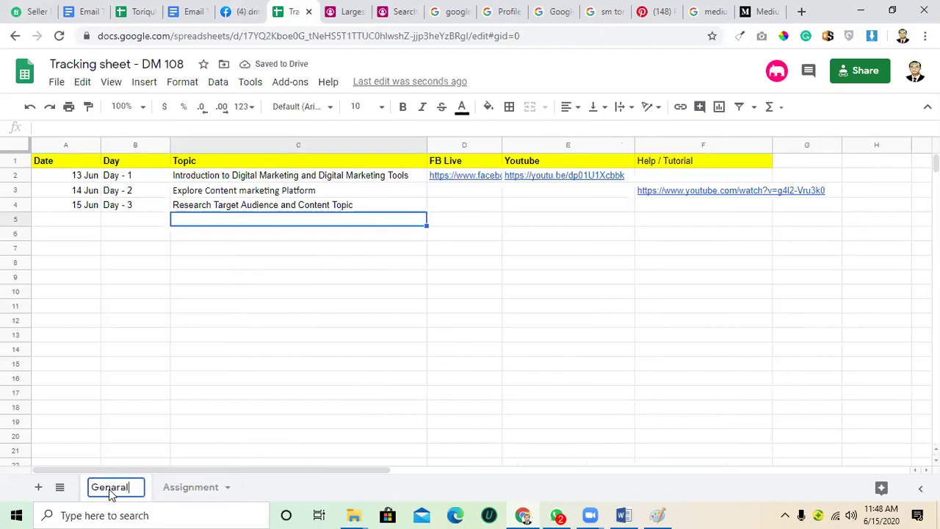
key(Return)
Step: In the Assignment sheet, enter "1st" in cell A1 and "prasantation" in cell B1
click(178, 490)
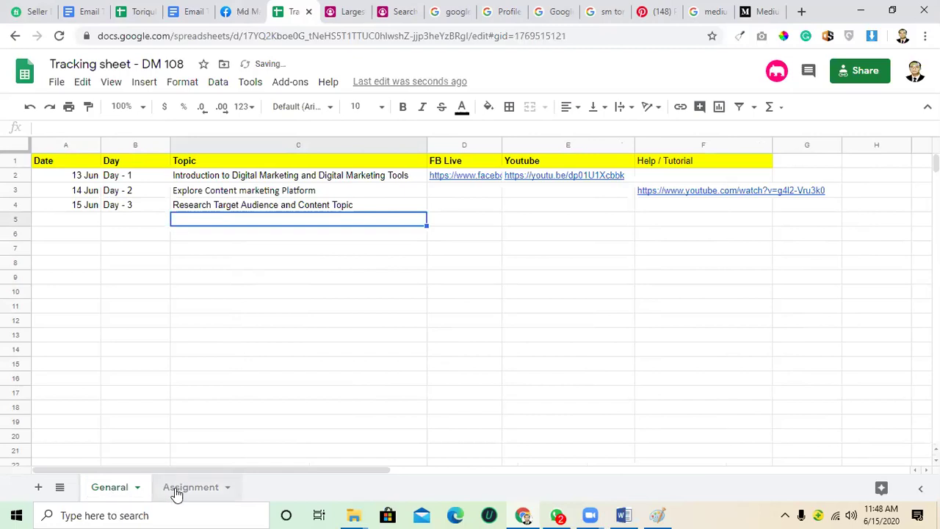
click(61, 172)
click(61, 166)
text(1st)
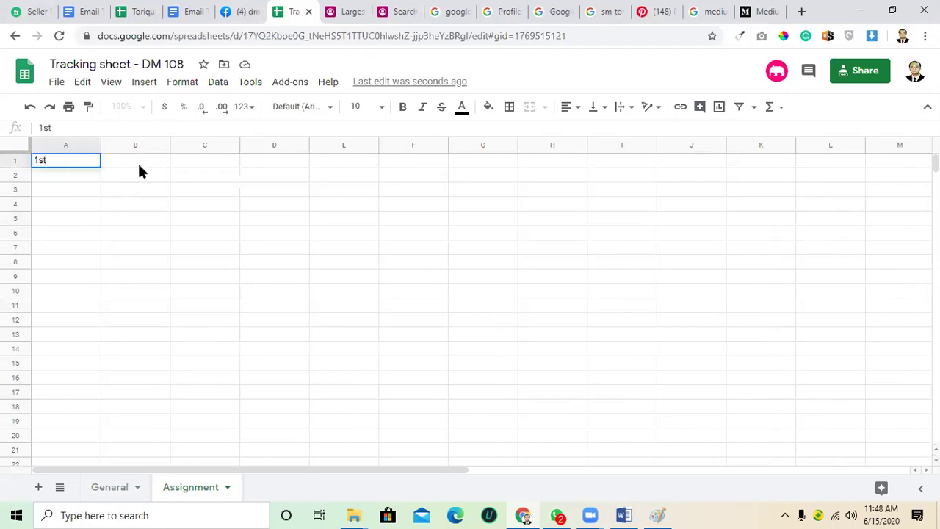
click(138, 166)
text(prasantation)
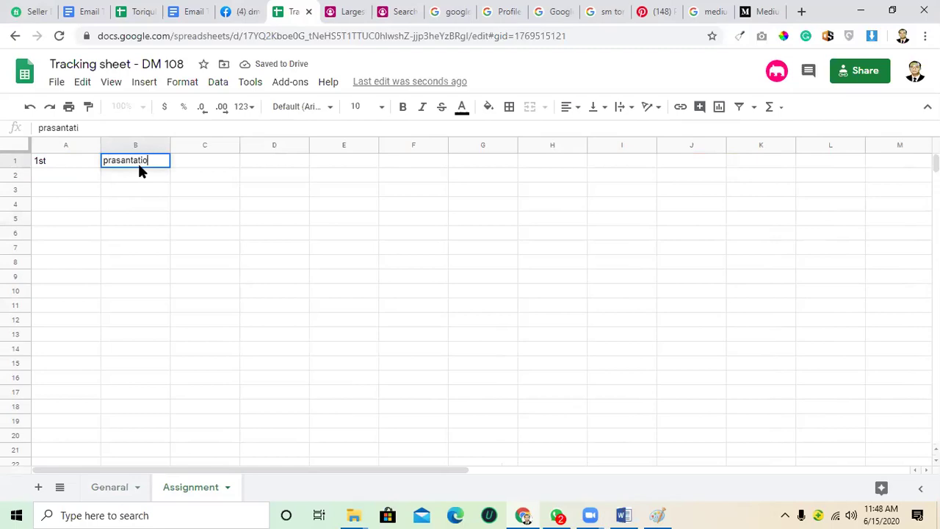
Step: Clear the "1st" entry from cell A1 of the Assignment sheet
click(53, 174)
click(44, 164)
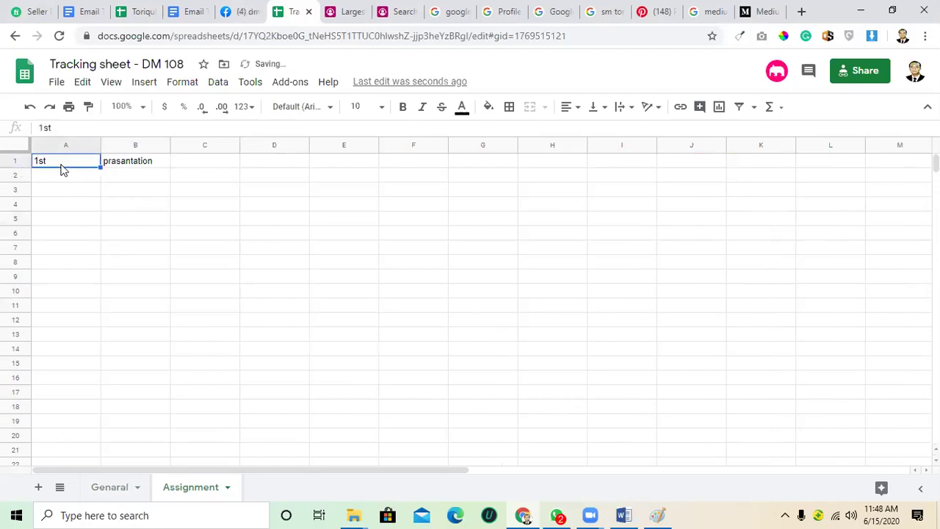
key(Delete)
click(121, 160)
click(50, 166)
click(88, 233)
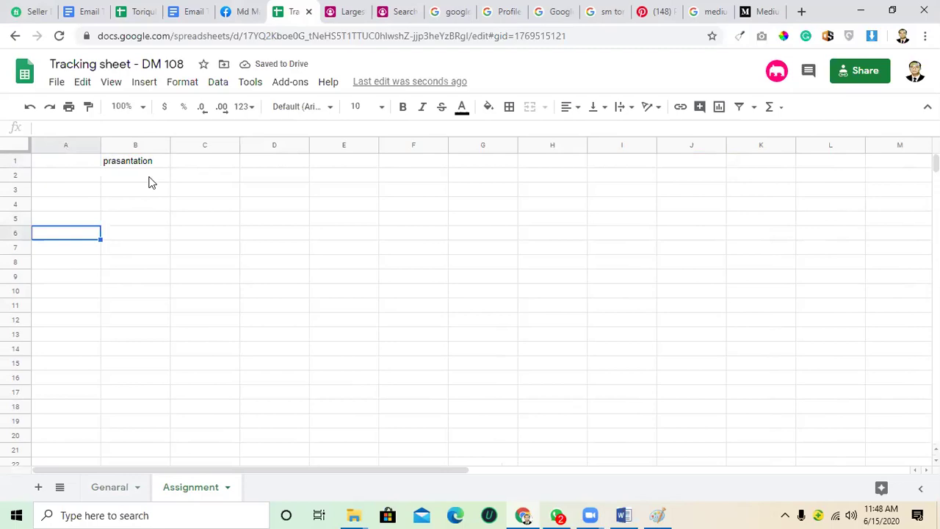
Step: Widen column B to fill most of the visible sheet and enter "Profile creation :" in cell B2
click(149, 181)
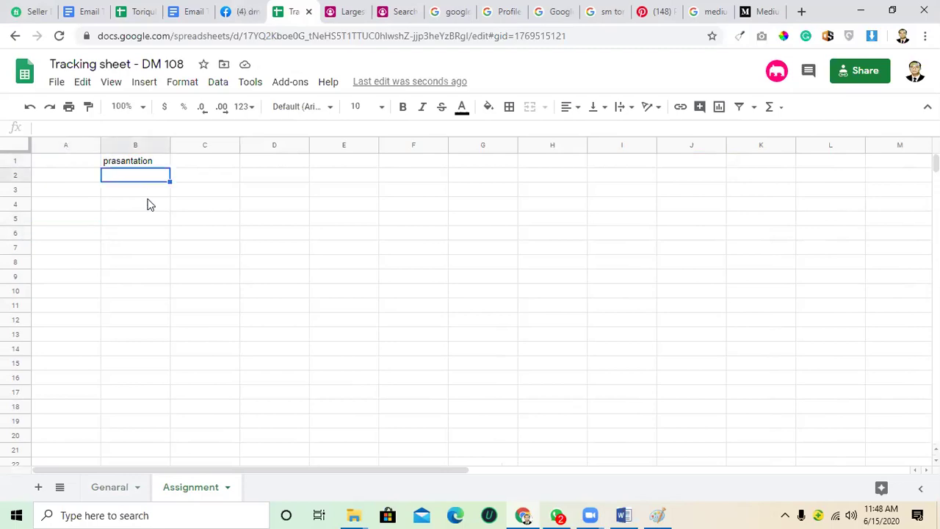
drag(169, 146, 827, 146)
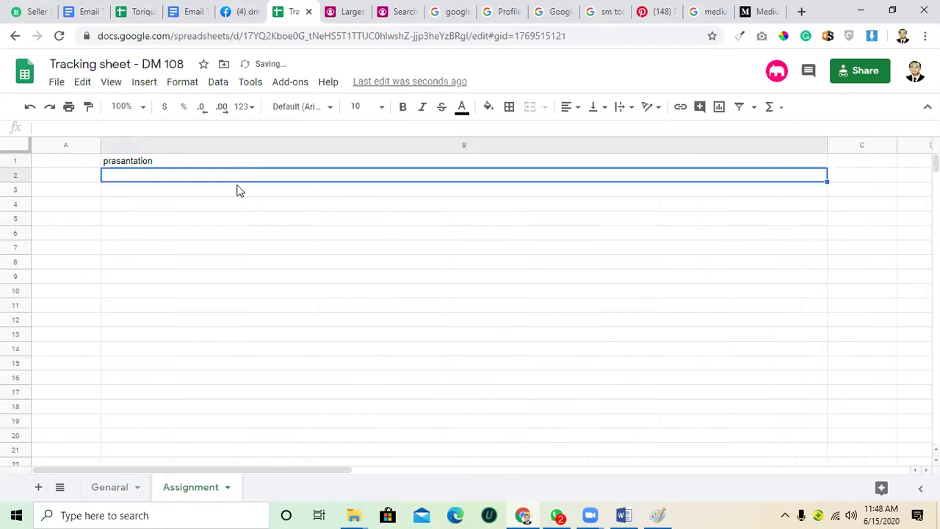
double_click(143, 175)
text(Profile creation :)
click(247, 279)
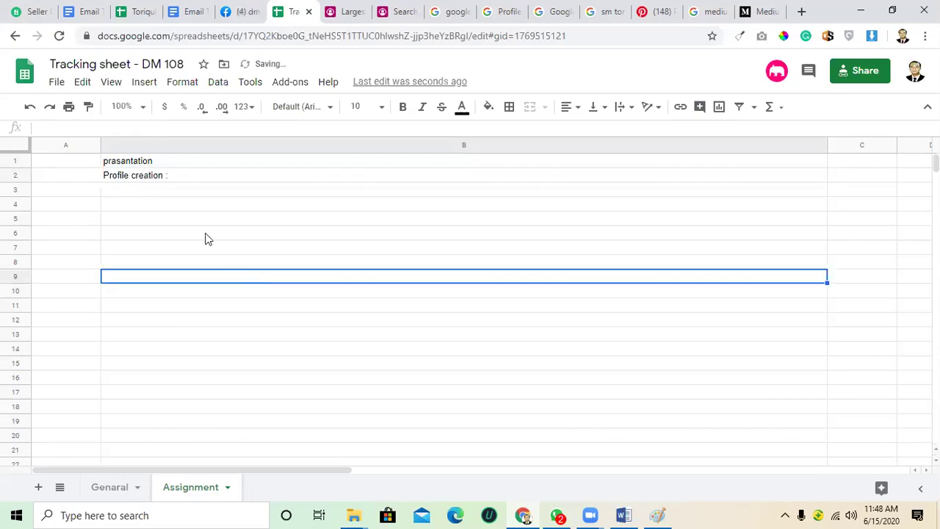
Step: Fill the "prasantation" heading cell B1 with yellow
click(172, 176)
click(153, 161)
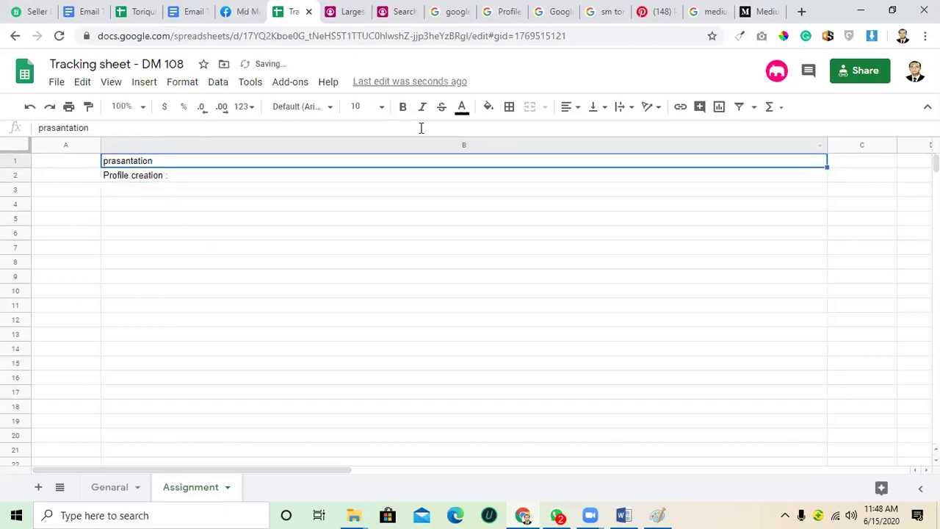
click(488, 107)
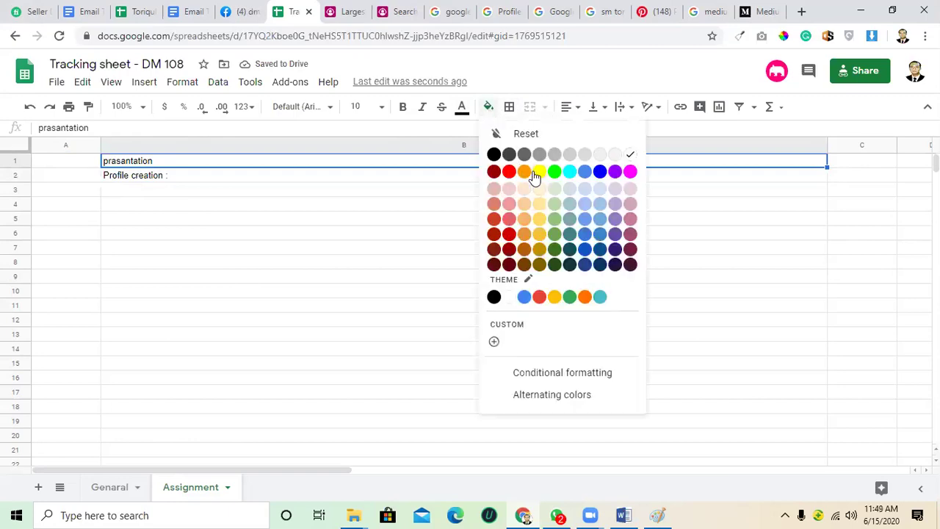
click(539, 171)
click(279, 219)
Step: Append "Linkdin, Google plus," after "Profile creation :" in cell B2
click(183, 176)
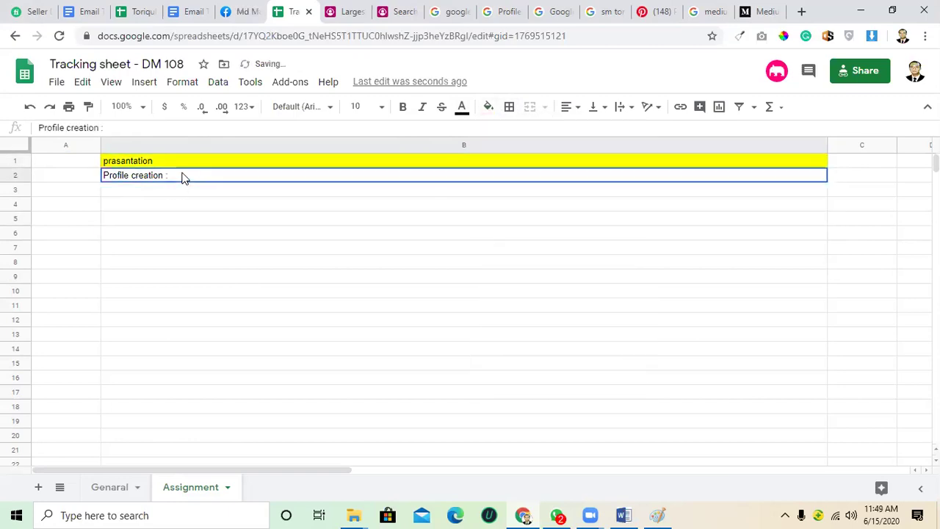
double_click(183, 175)
click(185, 180)
text(Linkdin, G)
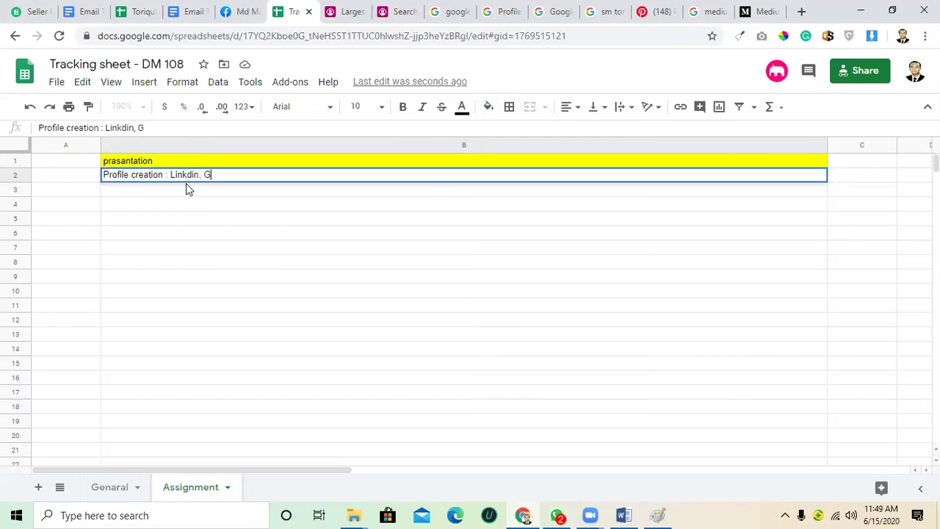
text(ool)
key(BackSpace)
text(gle plus, )
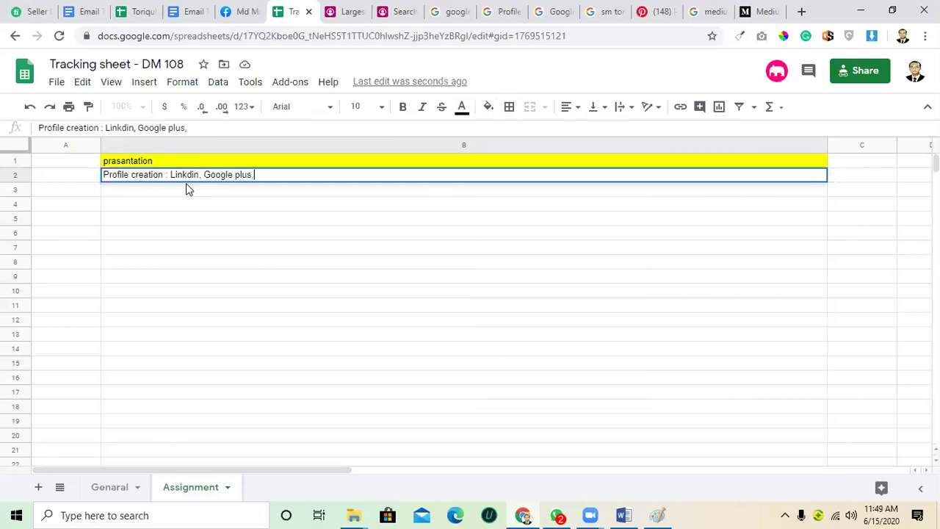
Step: Extend the platform list in B2 with "pinterest, instagram, tmbler, twitter, quara" and correct the spelling of the last entry
text(pinterest, instagram,)
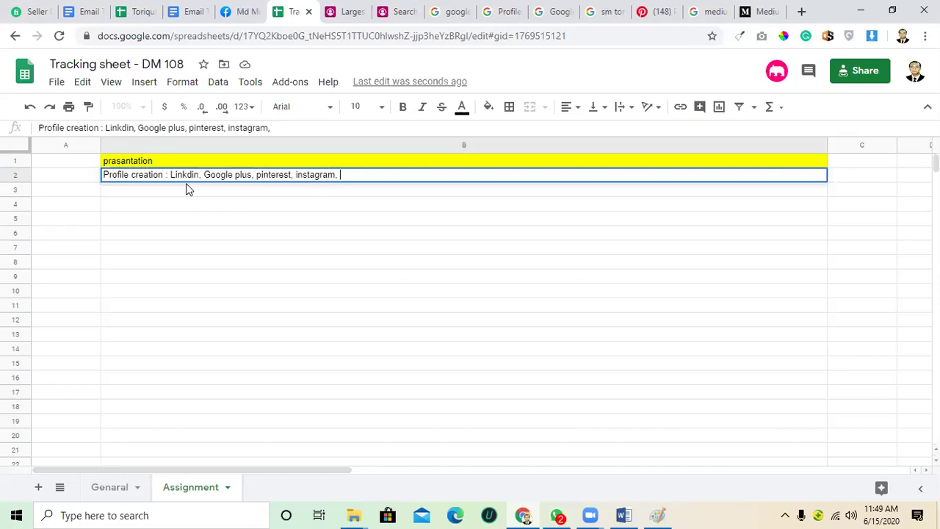
text(tmbler, twitter,)
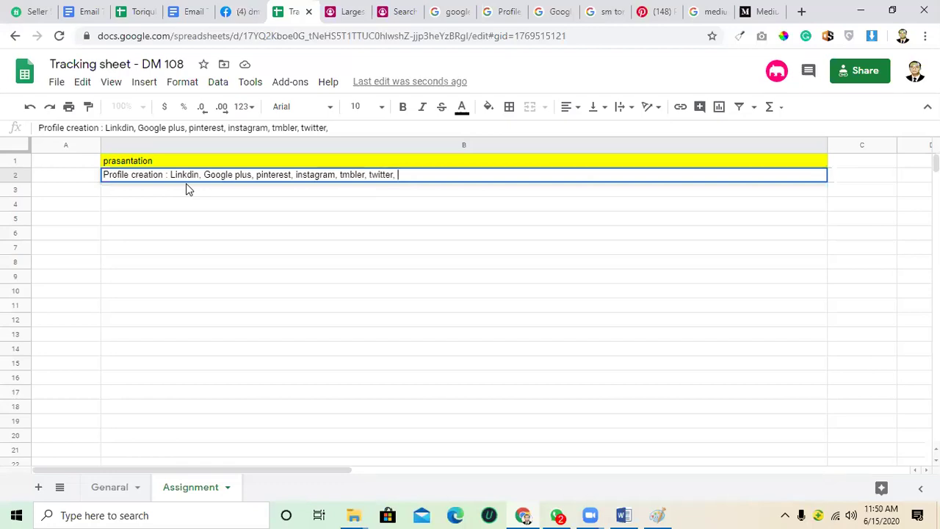
text(quara,)
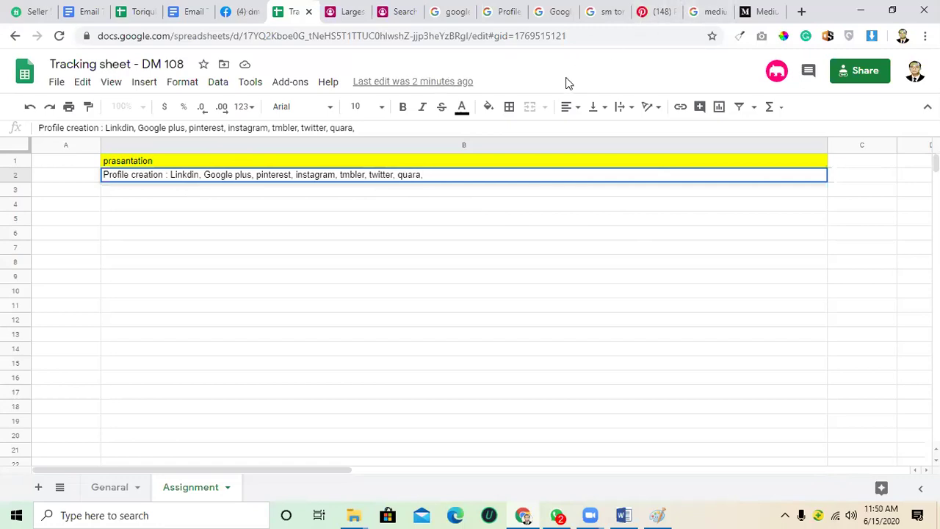
key(BackSpace)
key(BackSpace)
text(o)
Step: Close the Pinterest profile, the Google profile picture page and the google plus search results
click(659, 10)
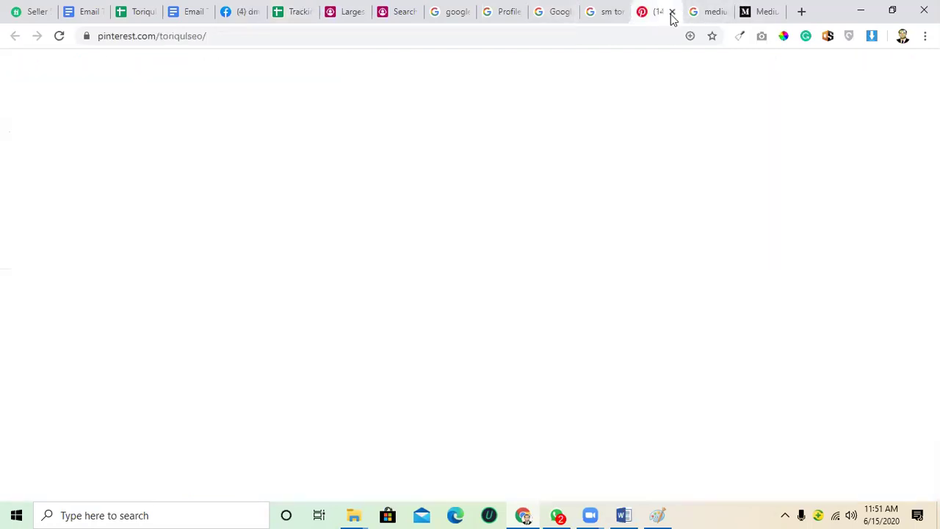
click(672, 12)
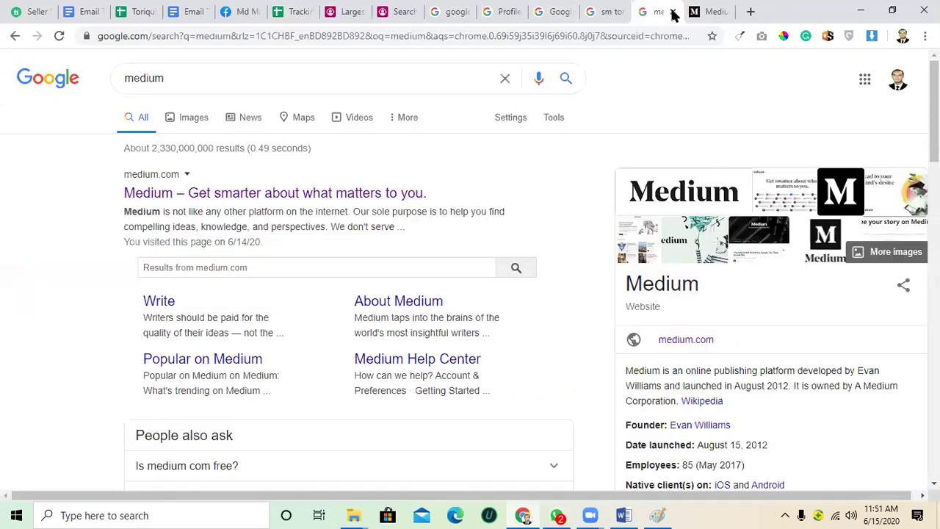
click(497, 9)
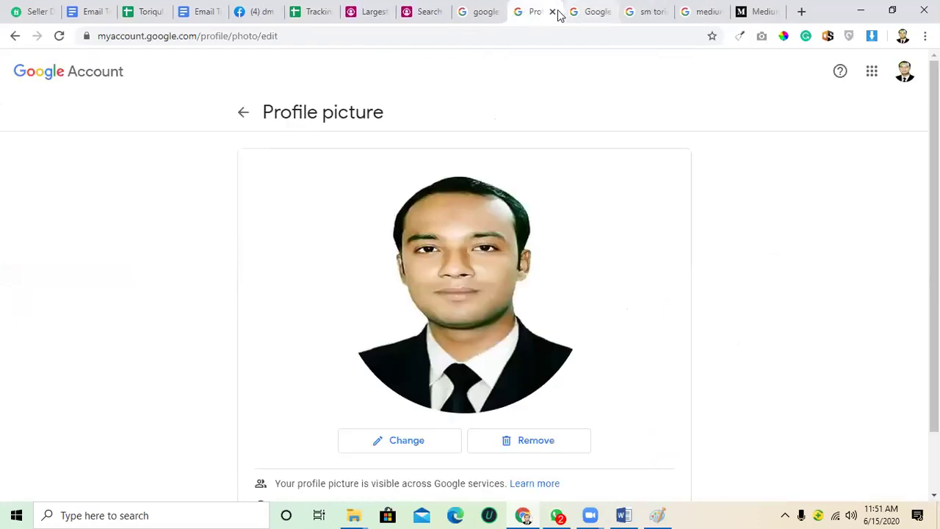
click(552, 13)
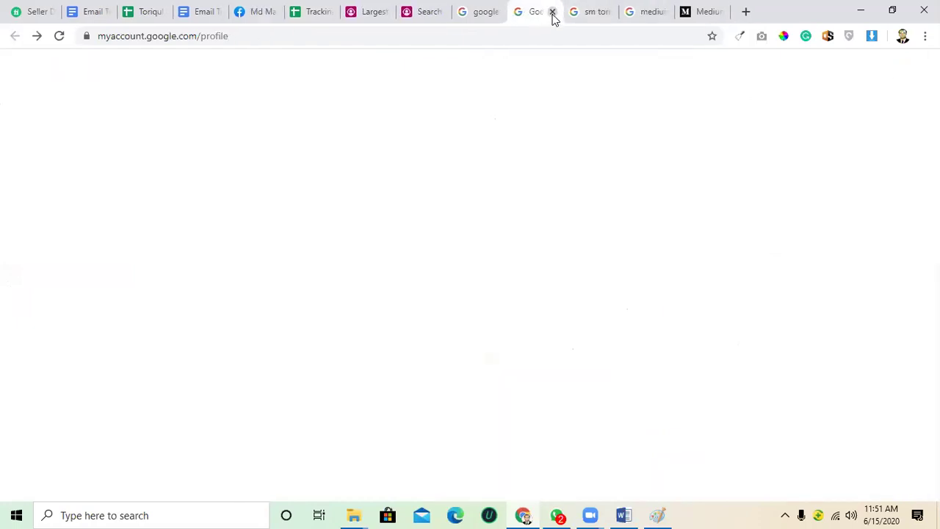
click(491, 9)
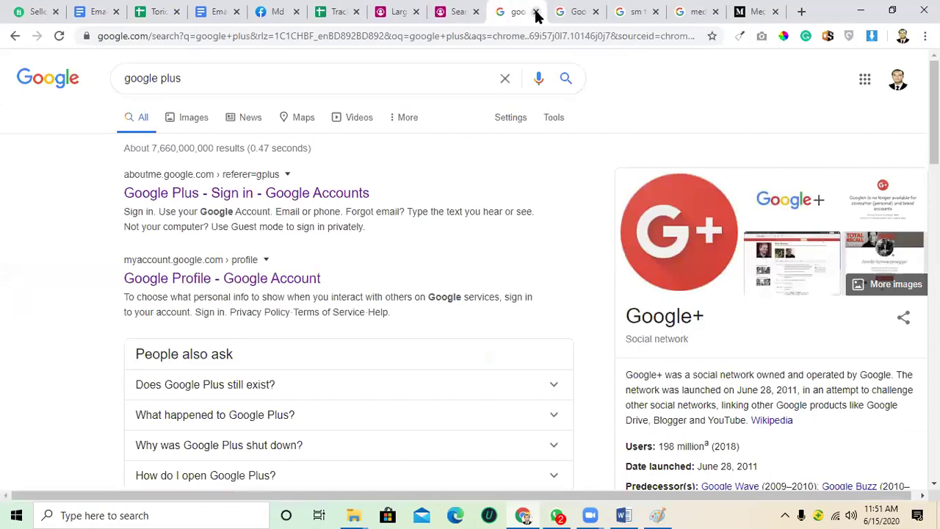
click(536, 12)
Step: Close the bdjobs job search page and the bdjobs.com home page
click(451, 12)
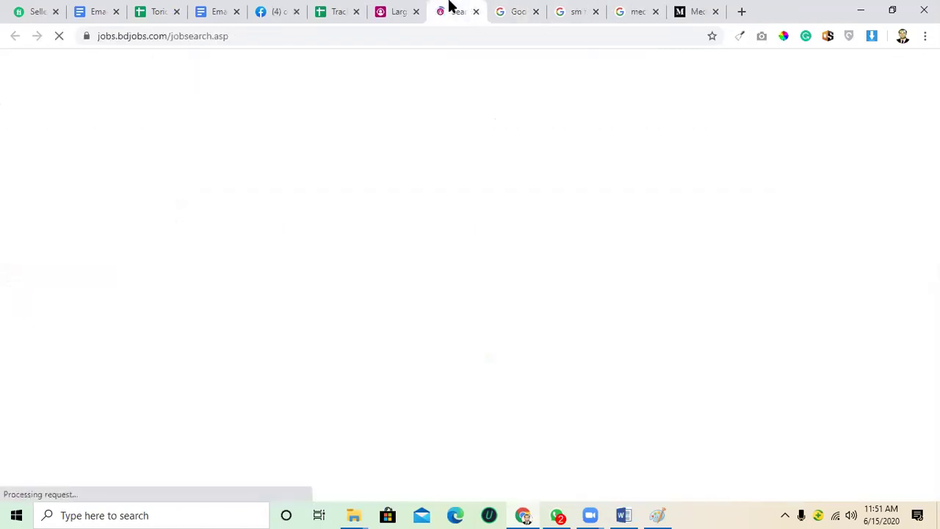
click(476, 12)
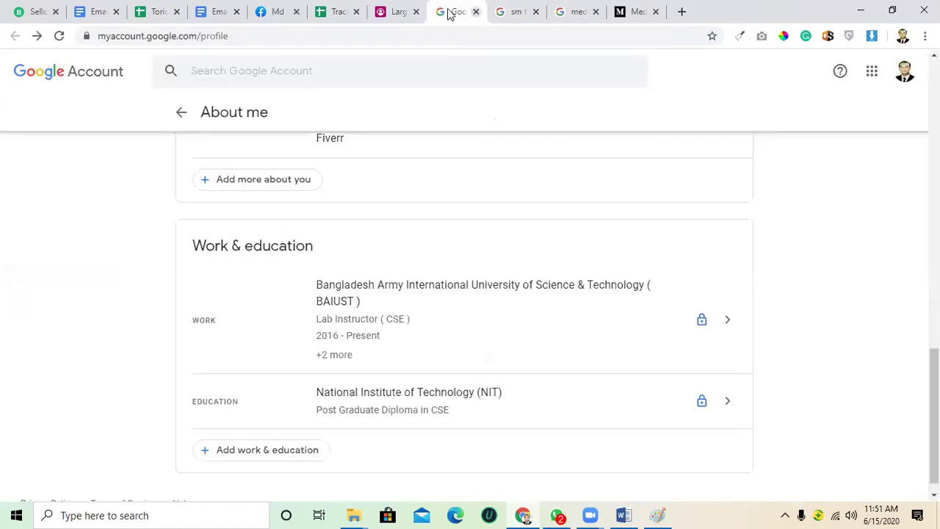
click(393, 10)
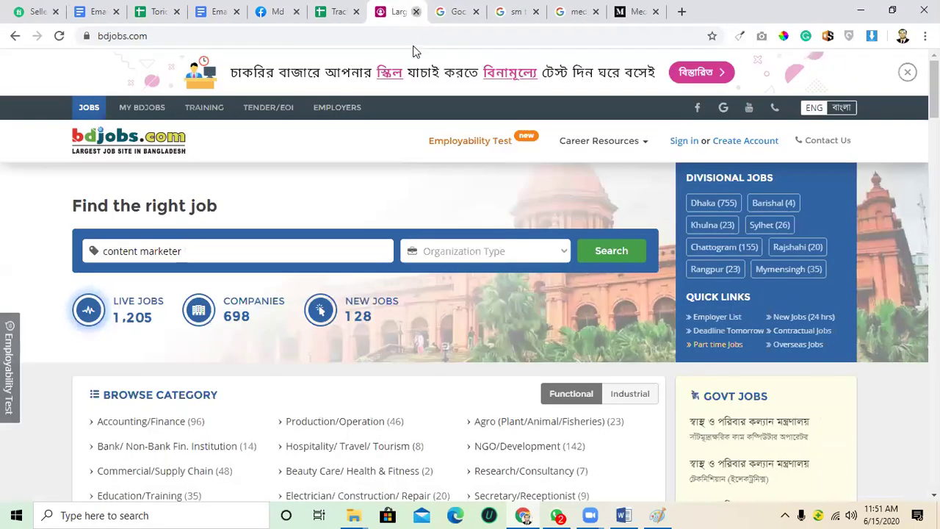
key(ctrl+w)
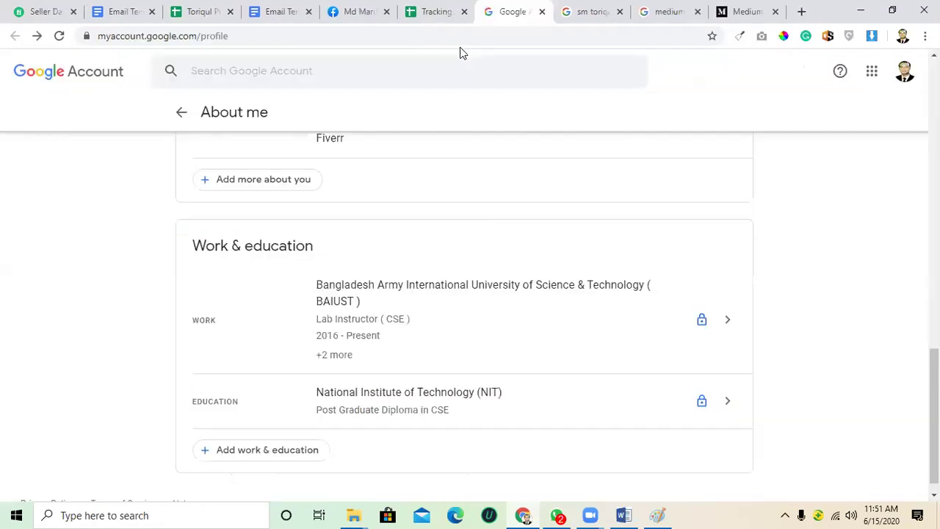
Step: Review the About links on the Google profile and the Google search results for the person's name
scroll(507, 196, up, 5)
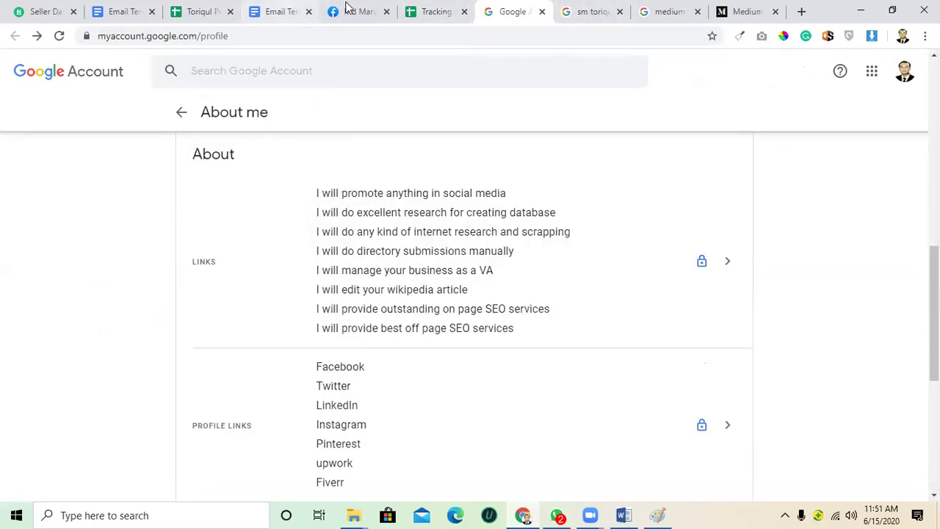
click(594, 8)
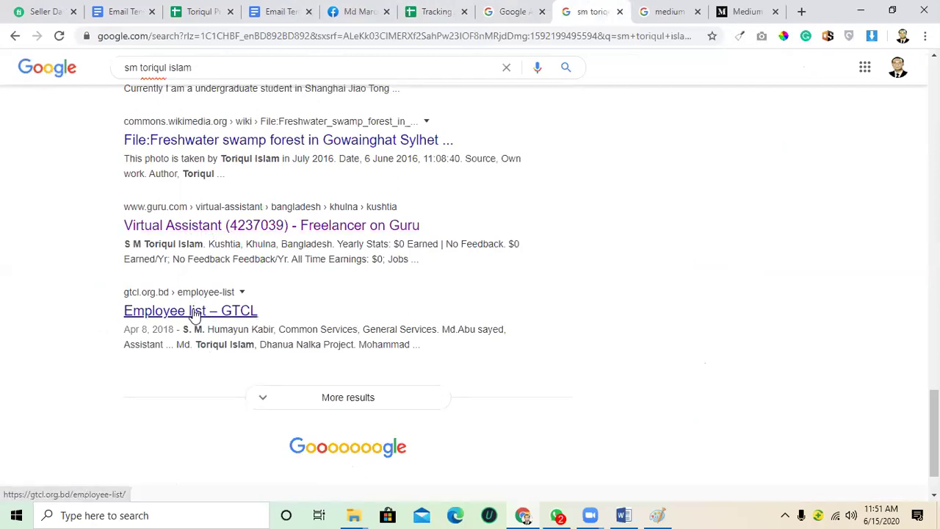
scroll(187, 294, up, 2)
scroll(220, 265, up, 1)
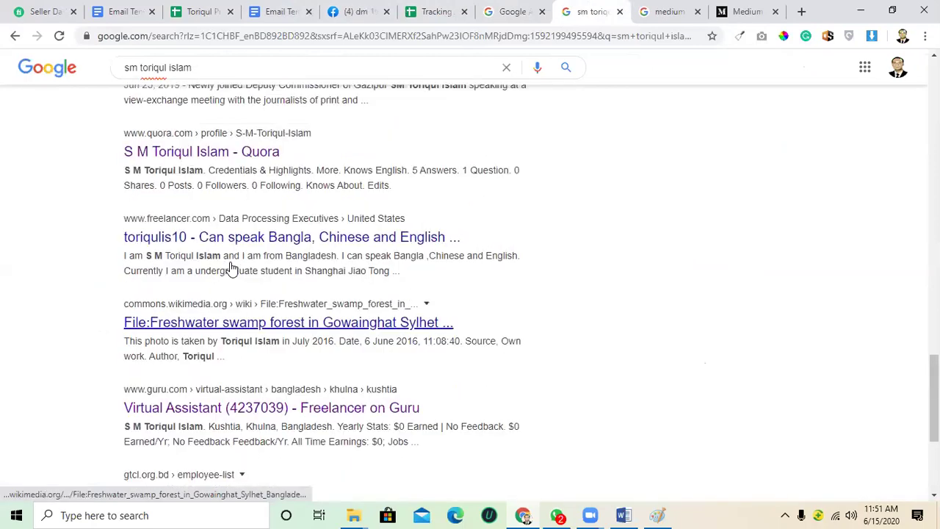
scroll(180, 209, up, 1)
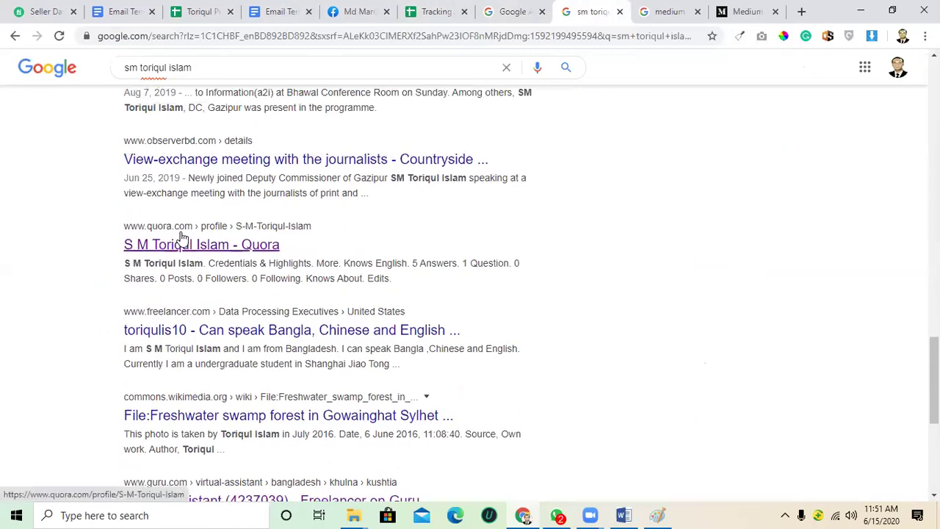
scroll(182, 237, up, 1)
scroll(182, 237, up, 4)
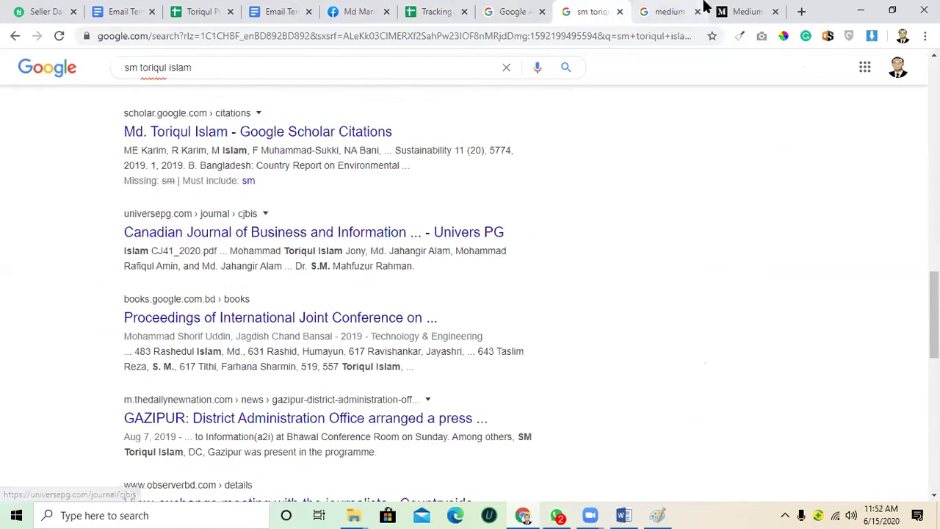
Step: Replace the medium search on Google with a search for "top social midea site"
click(680, 9)
click(354, 73)
key(ctrl+a)
text(top s)
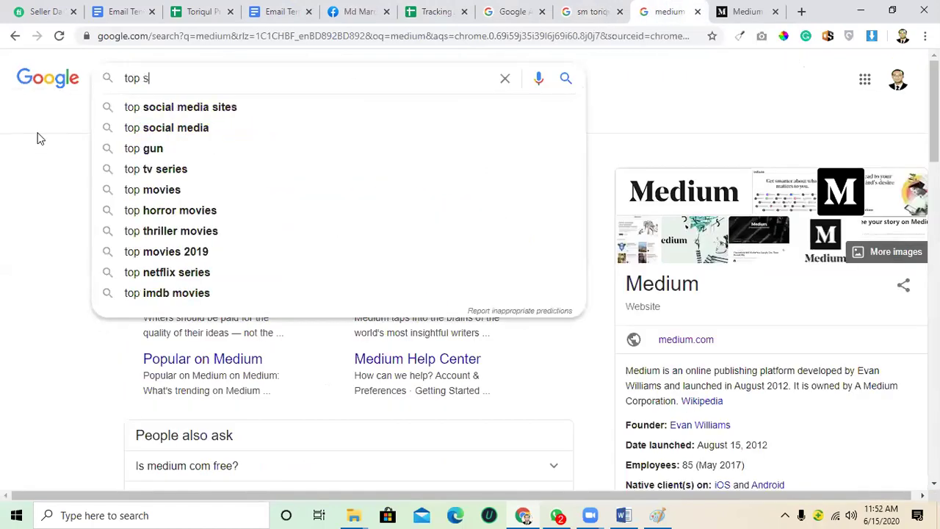
text(ocial mi)
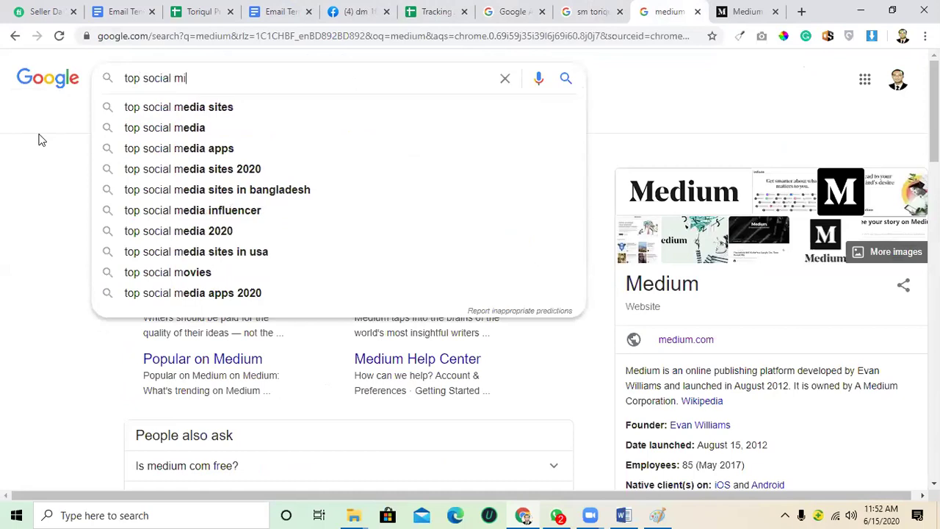
text(dea site)
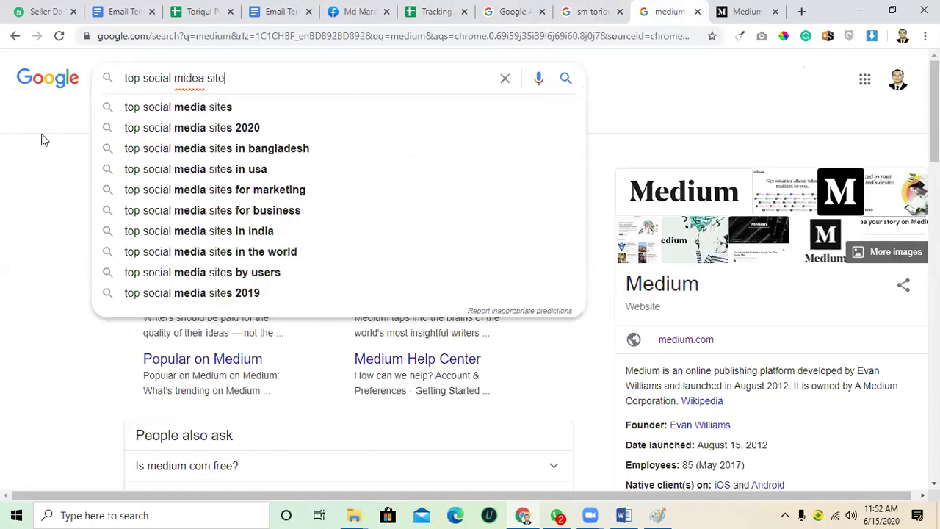
key(Return)
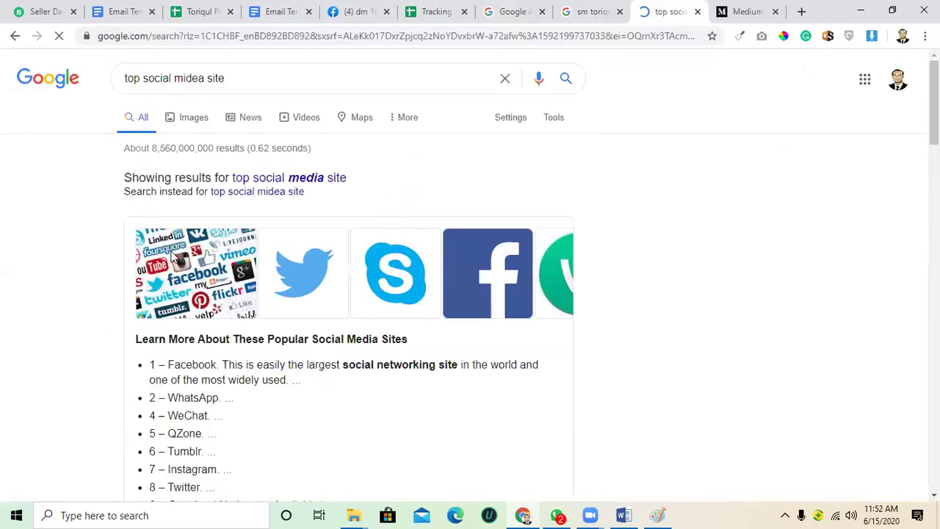
Step: Open the makeawebsitehub.com list of social networking sites from the featured snippet in a new tab and look through its first entries
scroll(174, 255, down, 1)
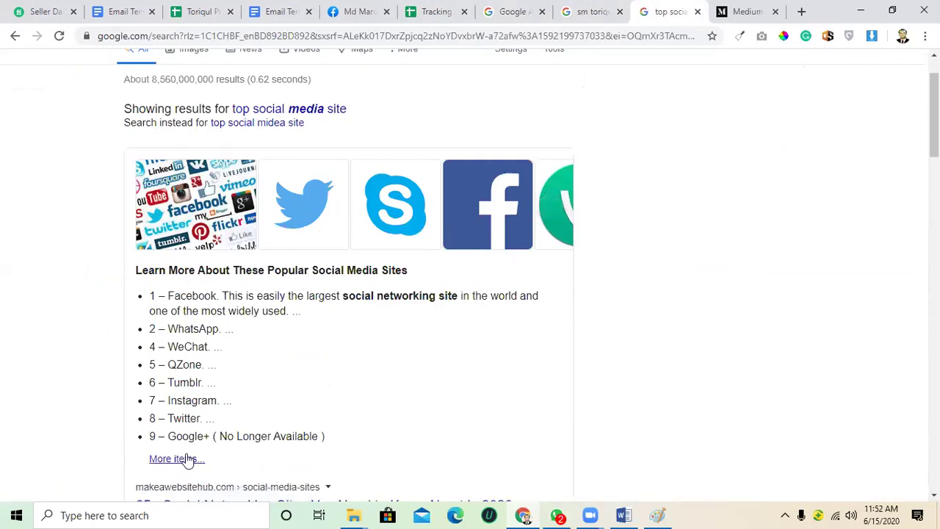
right_click(187, 459)
click(260, 303)
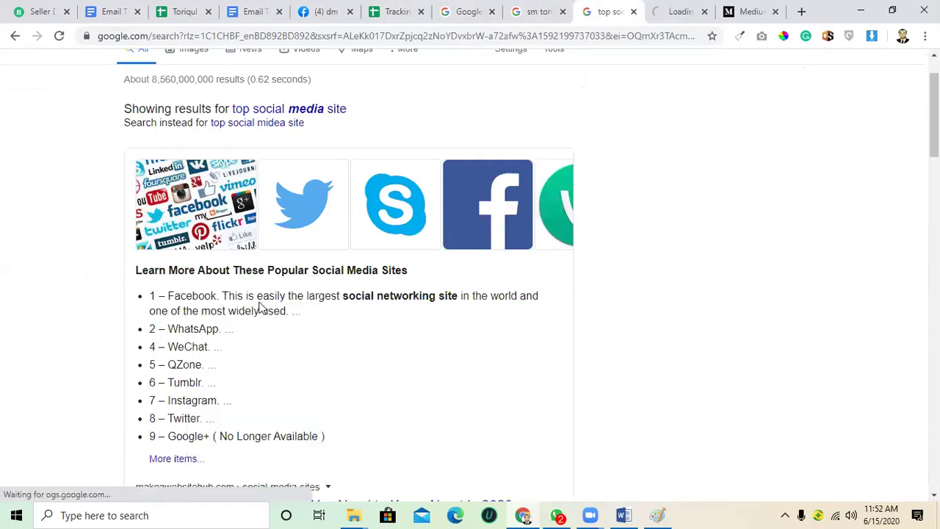
click(662, 7)
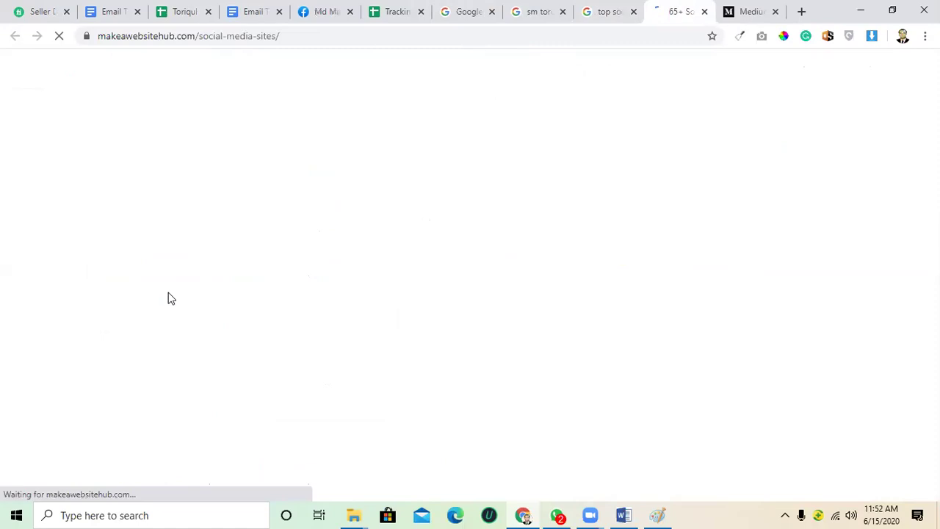
scroll(288, 266, down, 2)
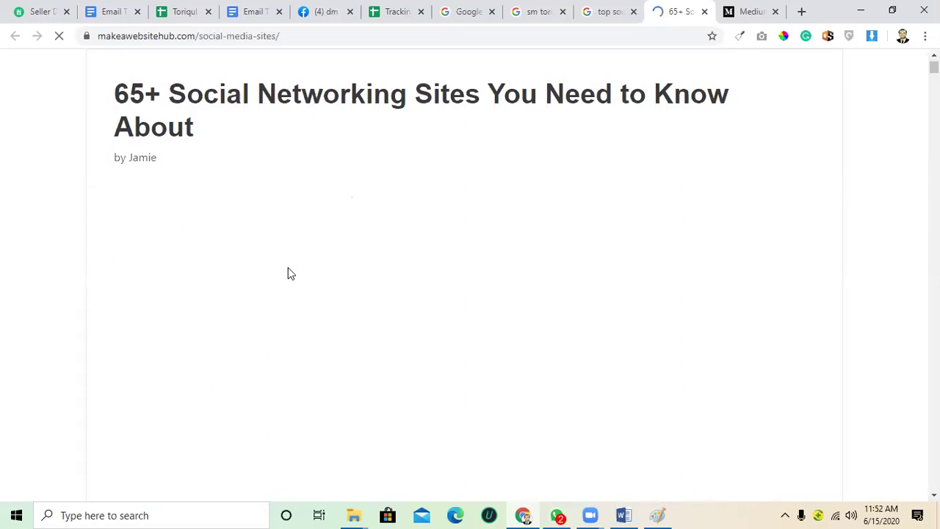
scroll(288, 268, down, 5)
scroll(291, 274, down, 15)
scroll(290, 273, down, 7)
scroll(289, 273, down, 3)
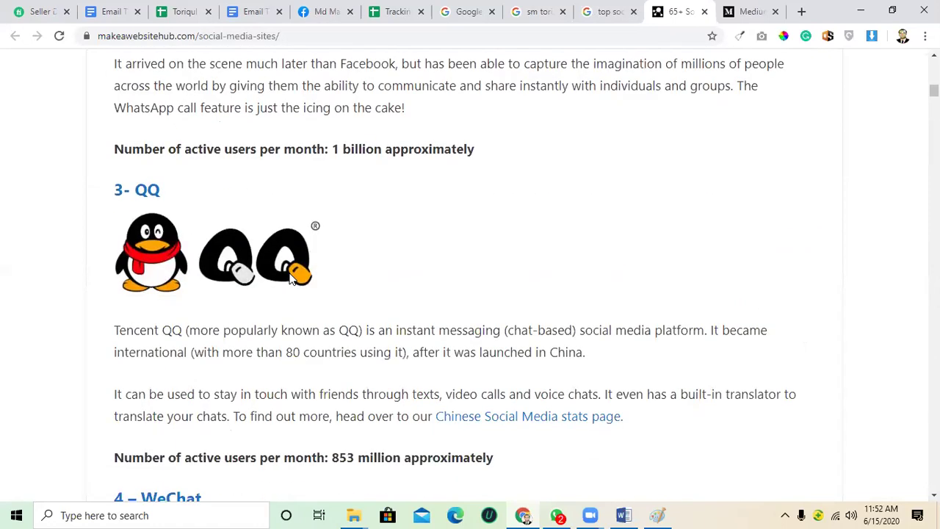
scroll(291, 280, down, 10)
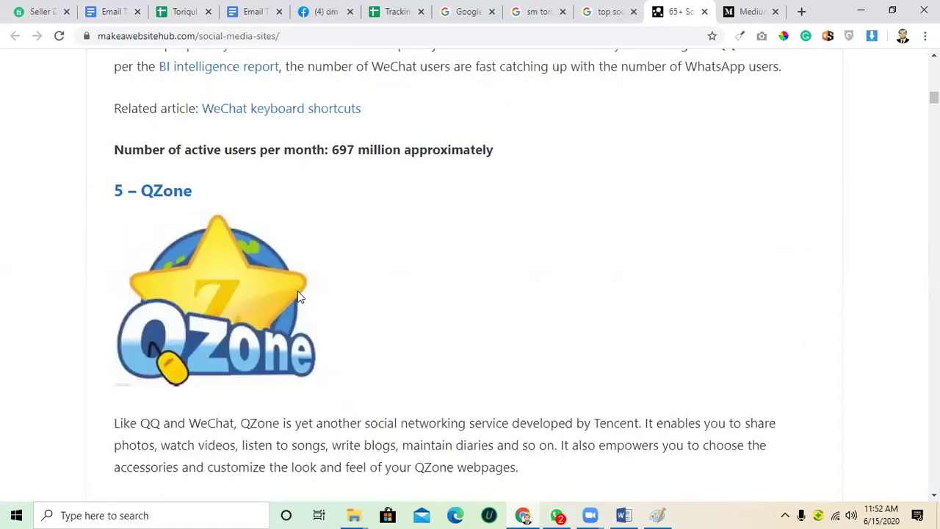
Step: Open the Buffer, Search Engine Journal and DreamGrow articles on top social media sites from the search results in new tabs
click(609, 9)
scroll(434, 354, down, 1)
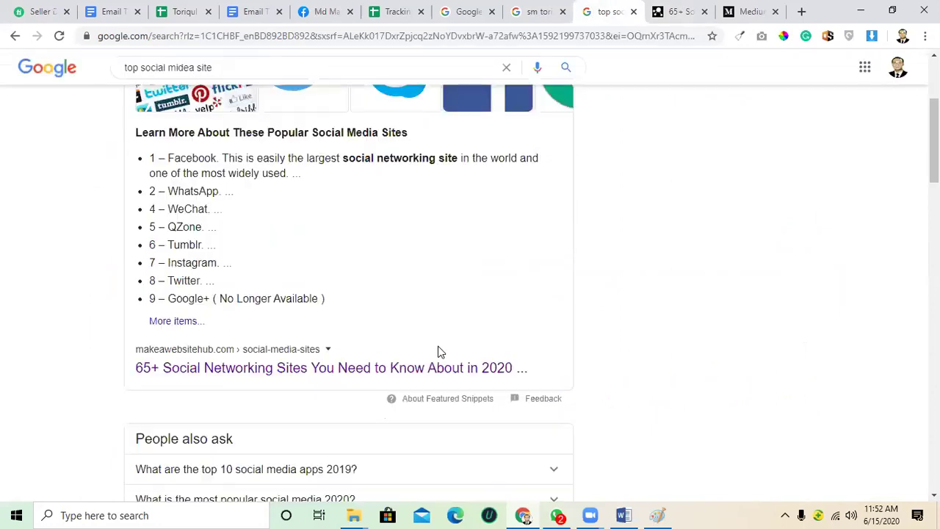
scroll(420, 358, down, 4)
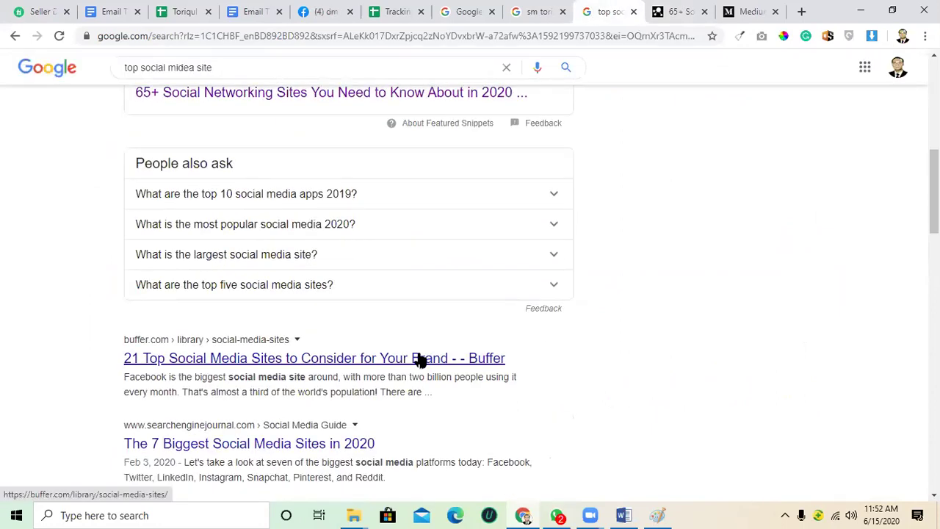
right_click(420, 360)
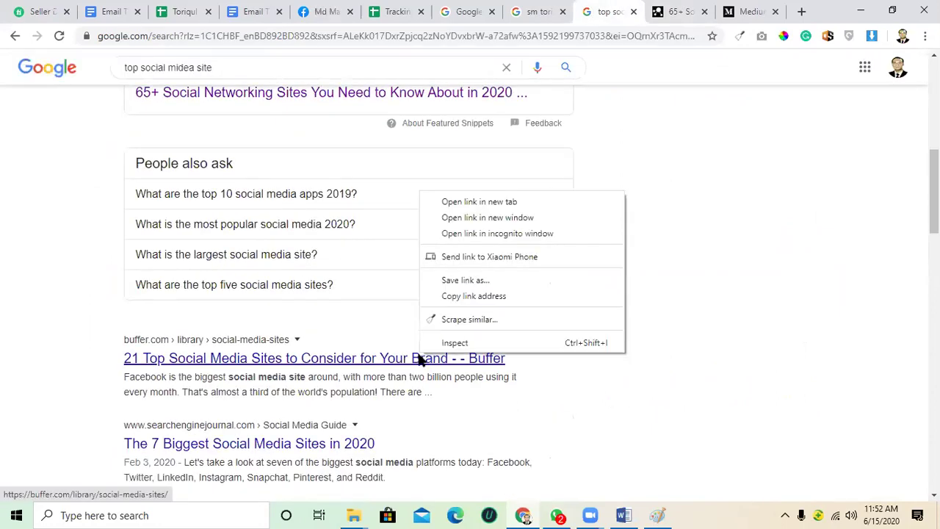
click(452, 201)
scroll(438, 284, down, 1)
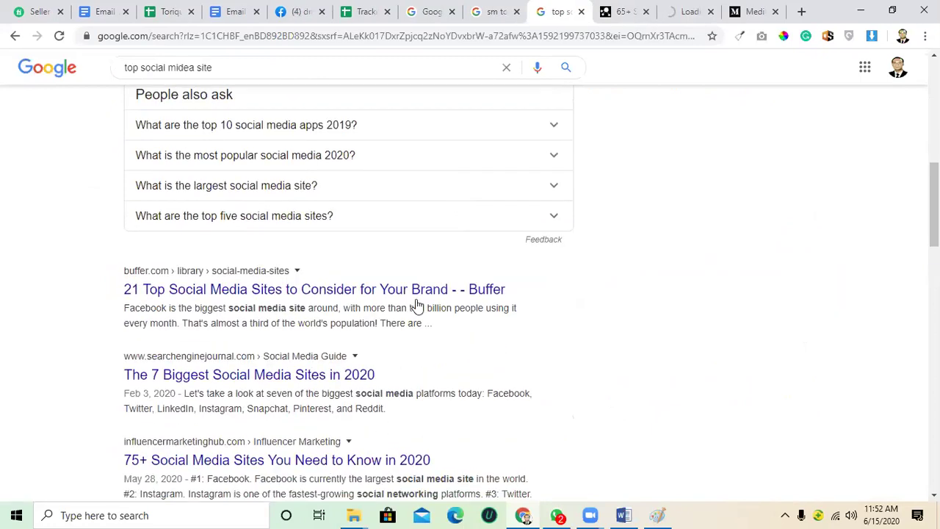
right_click(328, 373)
click(382, 219)
scroll(395, 263, down, 3)
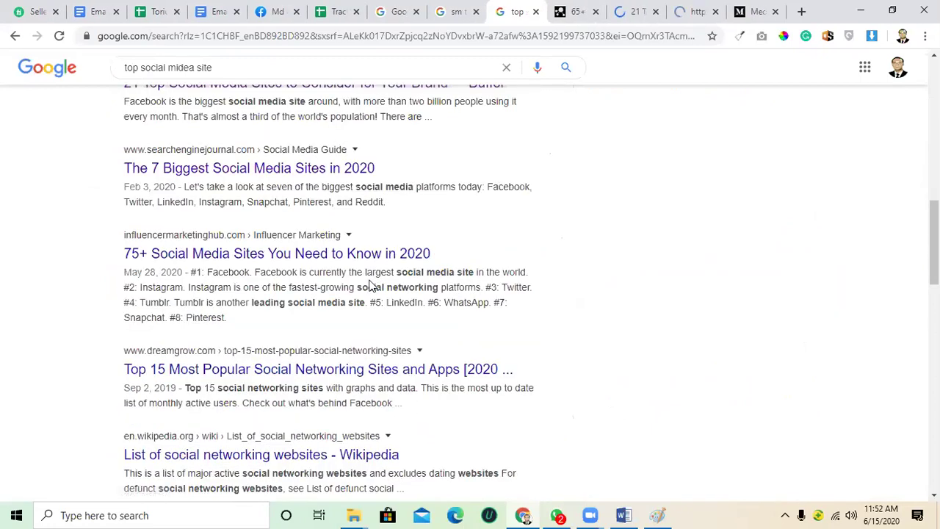
right_click(383, 369)
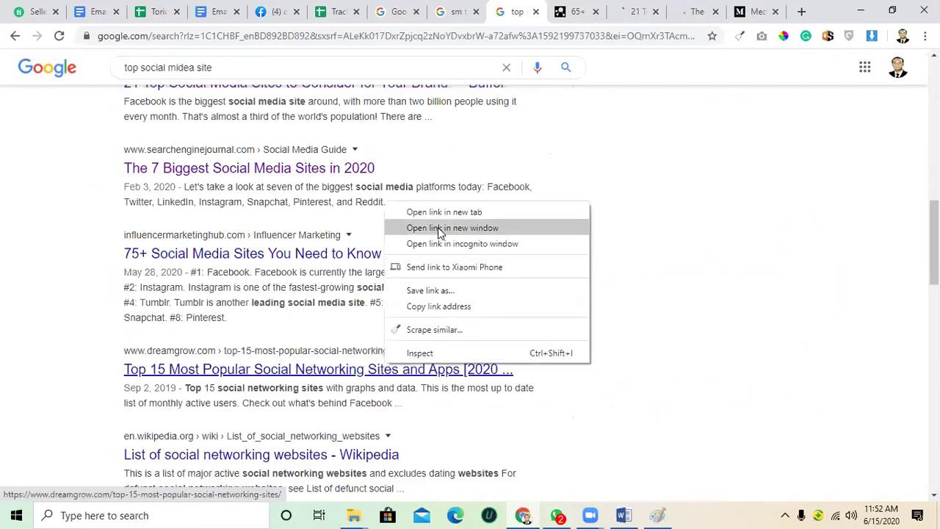
click(441, 215)
Step: Glance at the Buffer article and read through the platforms in the Search Engine Journal article down to Reddit, dismissing the pop-up ad
click(592, 12)
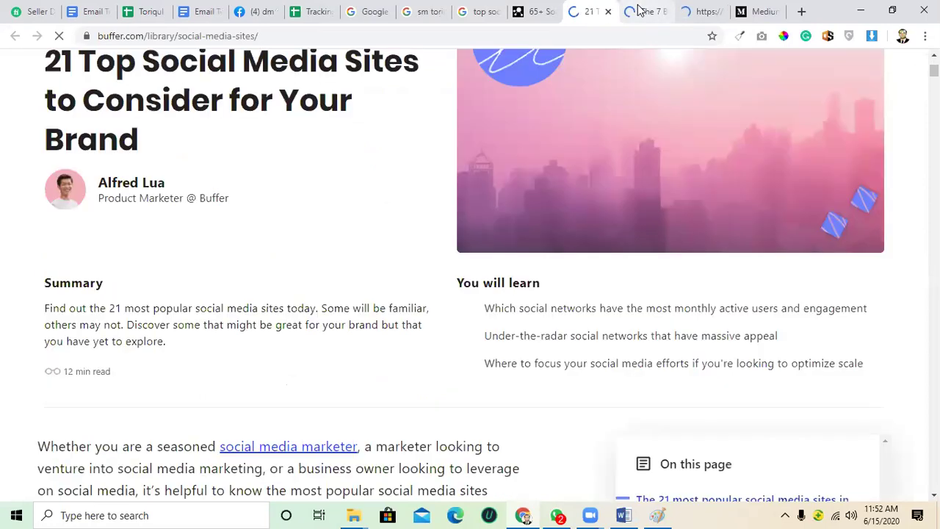
click(646, 11)
scroll(420, 370, down, 6)
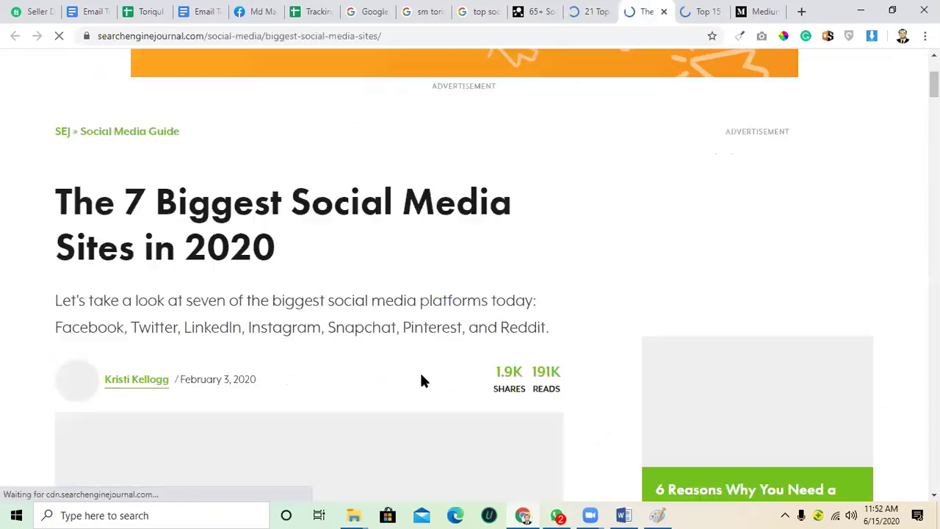
scroll(422, 381, down, 9)
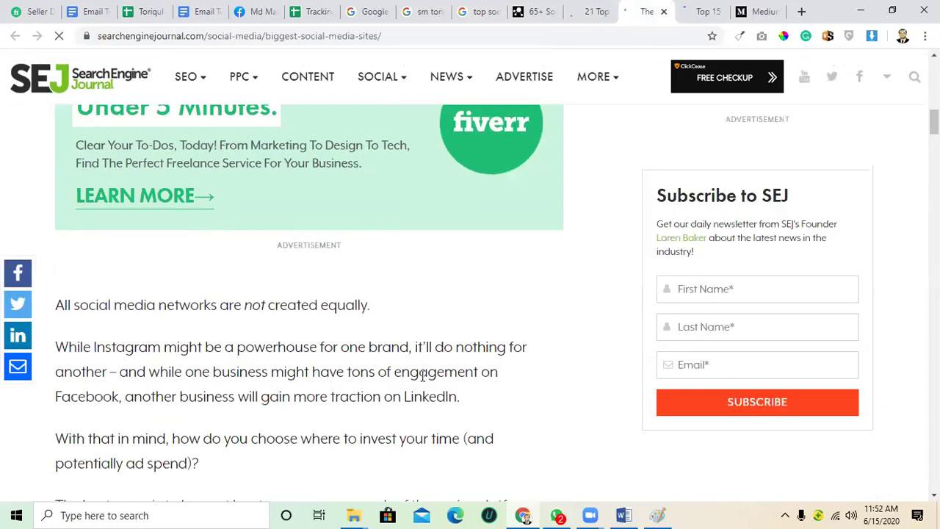
scroll(423, 380, down, 14)
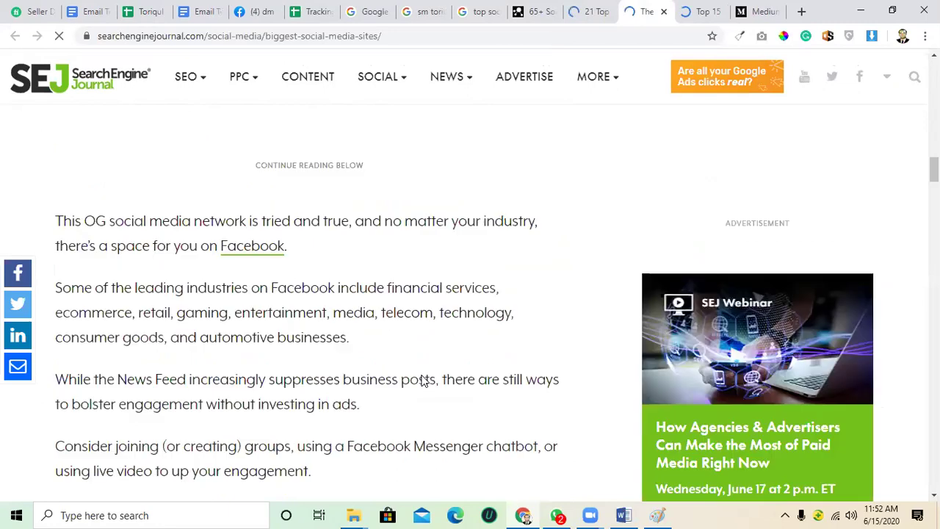
scroll(422, 381, down, 14)
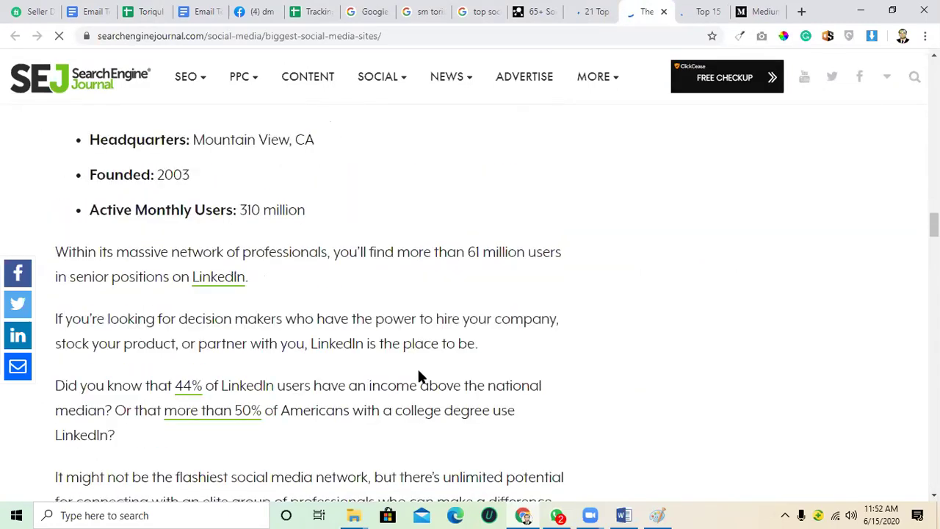
scroll(419, 375, down, 12)
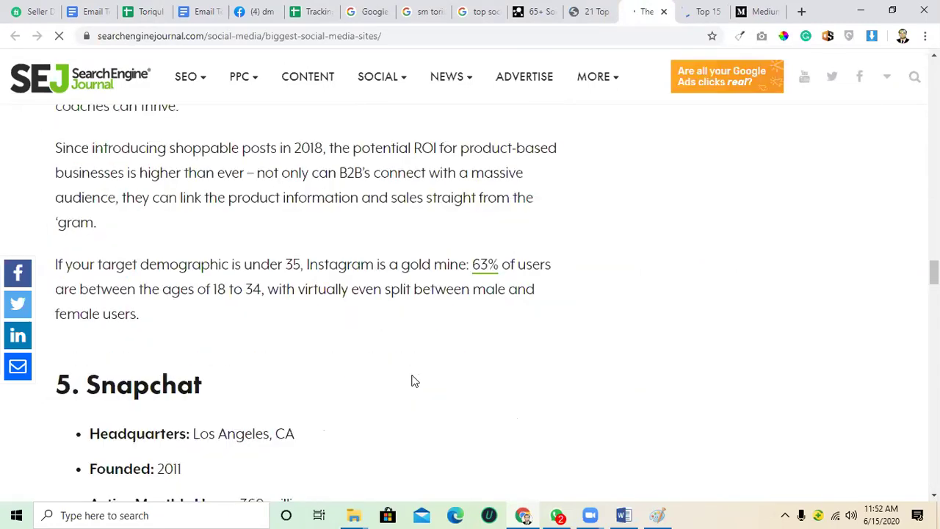
scroll(412, 371, down, 7)
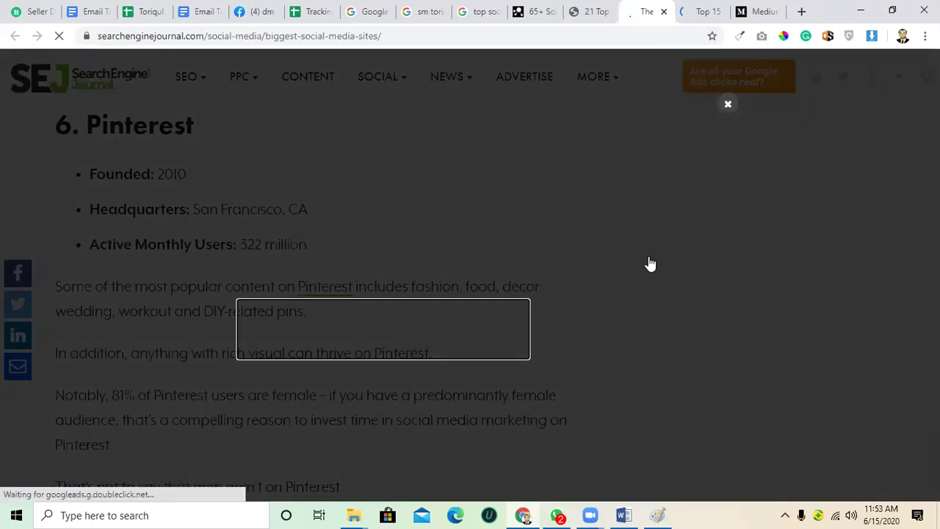
click(728, 103)
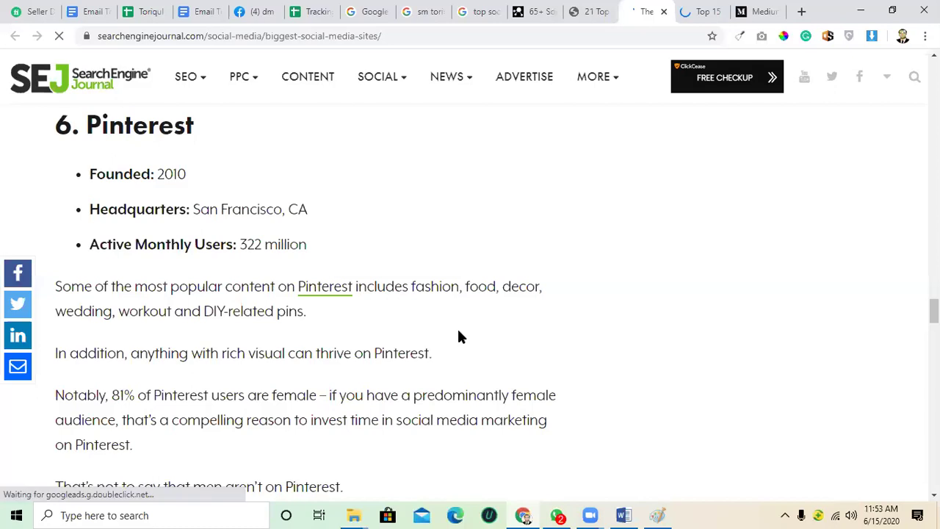
scroll(456, 344, down, 5)
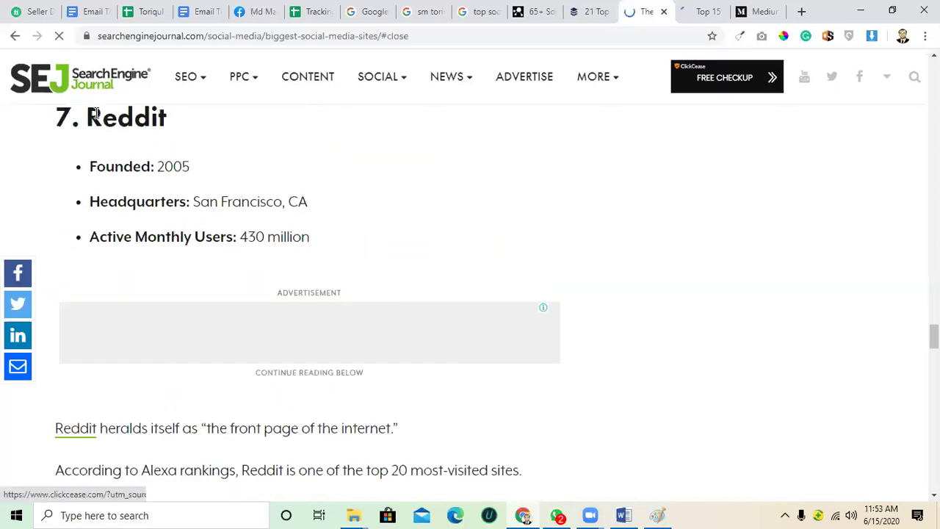
Step: Add "Reddit," from the article's seventh heading to the end of the profile creation list in B2 of the Assignment sheet
drag(88, 118, 163, 119)
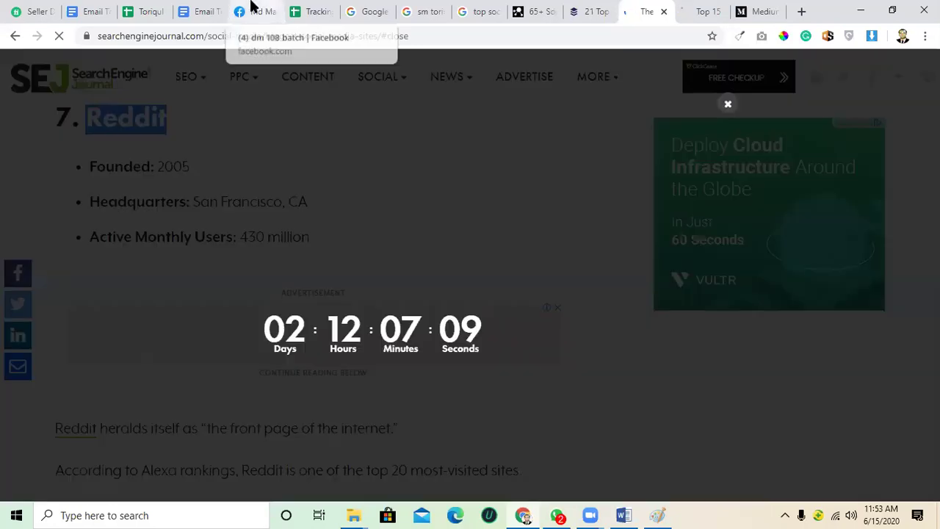
click(251, 9)
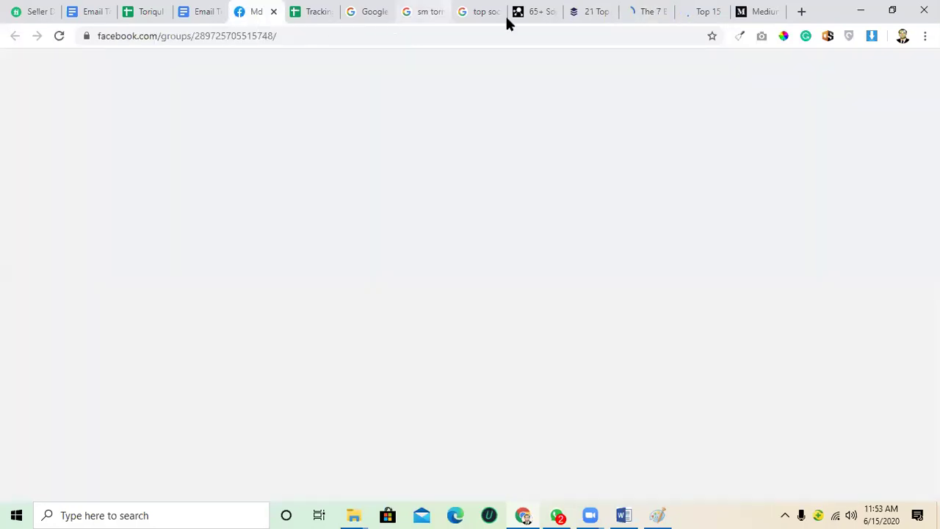
click(312, 12)
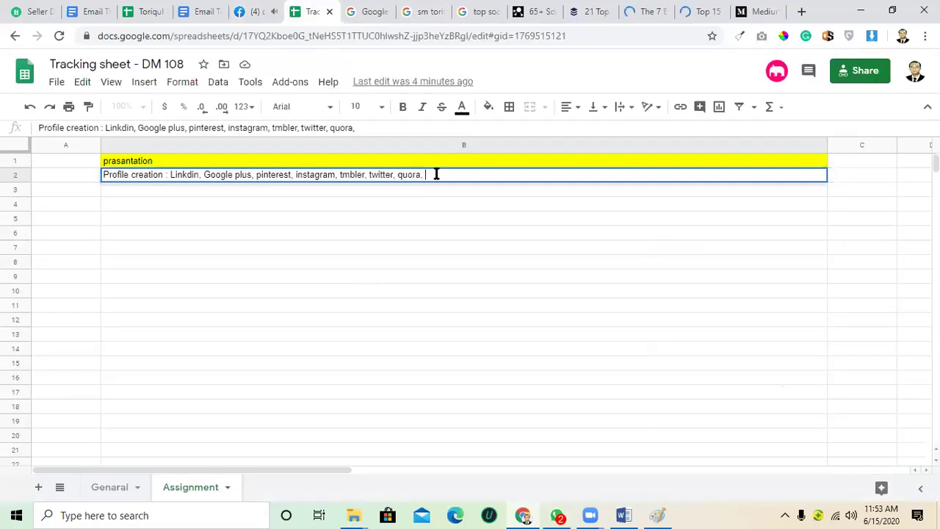
text(Reddit,)
Step: Review the rest of the Search Engine Journal article after the Reddit section, dismissing its pop-up, and close the article
click(644, 9)
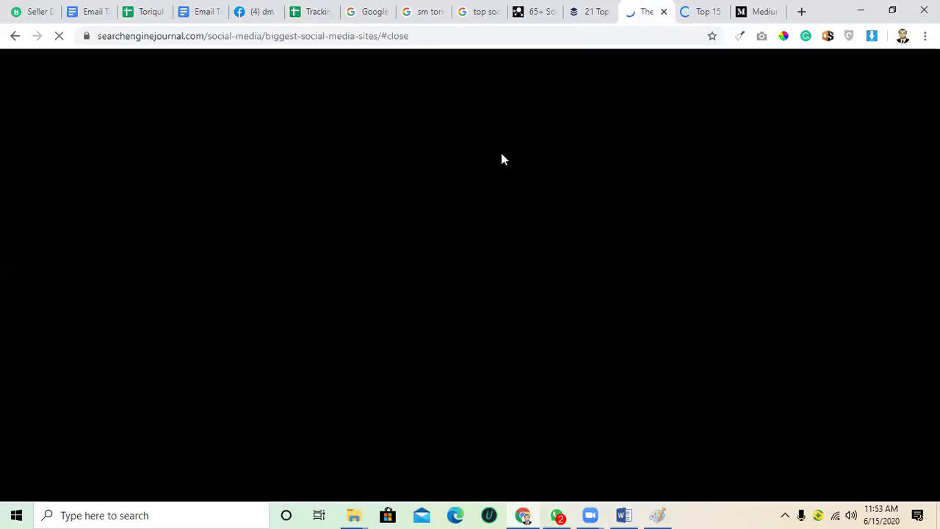
click(728, 105)
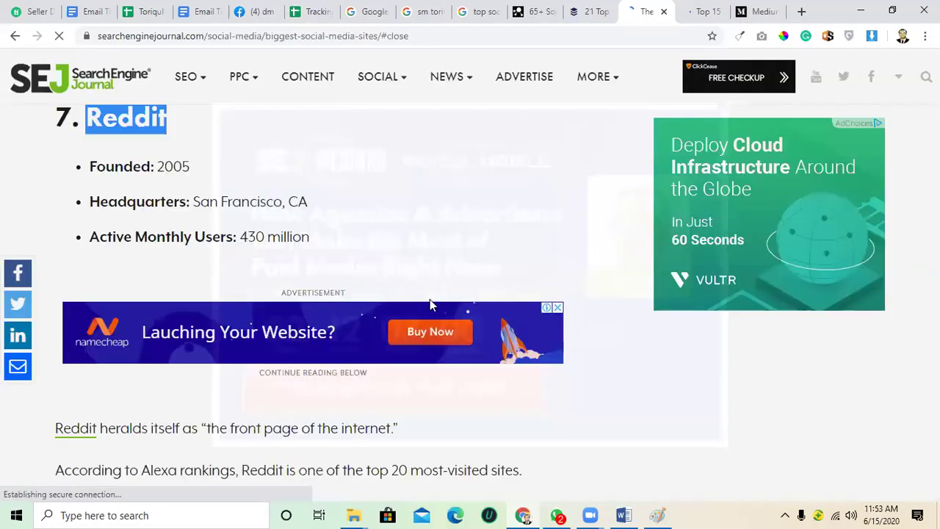
scroll(430, 299, down, 2)
scroll(429, 310, down, 5)
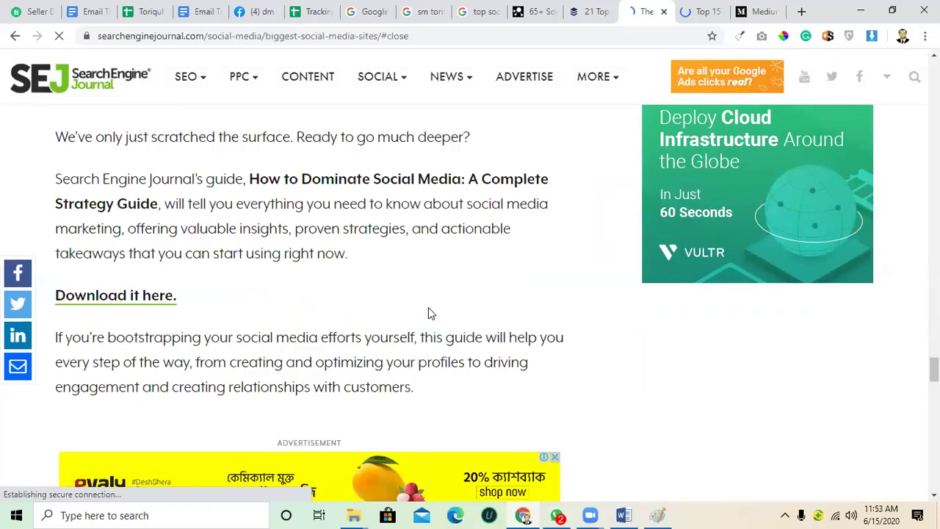
scroll(430, 310, up, 3)
scroll(432, 314, down, 9)
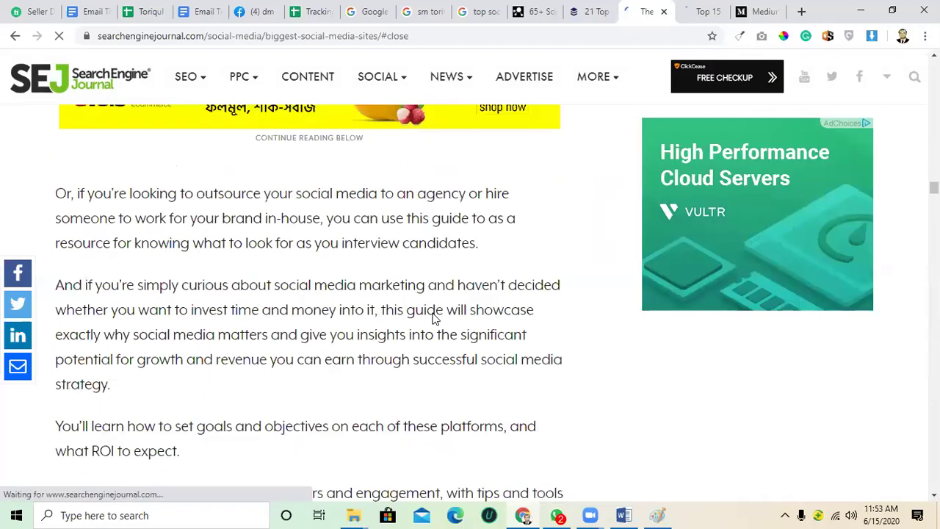
scroll(434, 317, down, 6)
scroll(490, 230, down, 3)
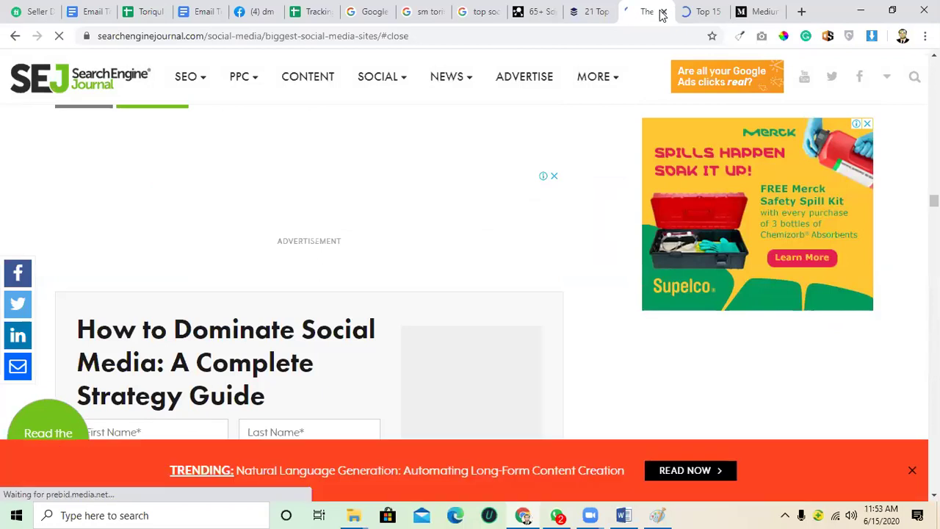
key(ctrl+Tab)
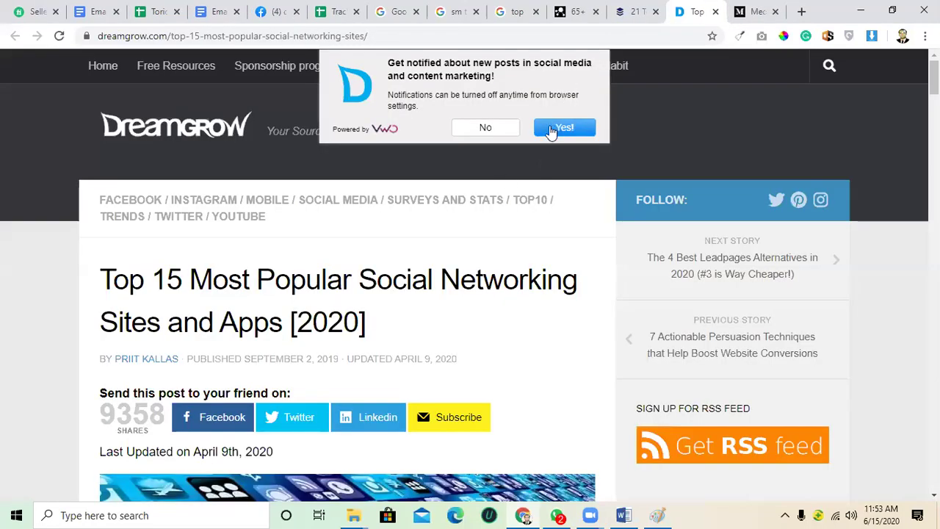
Step: Decline DreamGrow's notification request, examine the article's social network table and chart, and close the article
click(504, 131)
scroll(447, 240, down, 7)
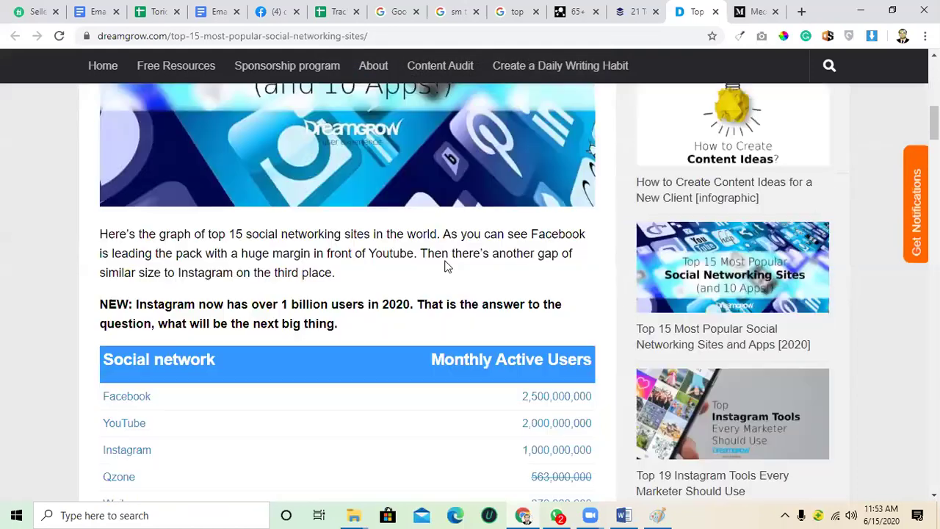
scroll(446, 270, down, 4)
scroll(598, 195, up, 4)
scroll(128, 303, down, 2)
scroll(147, 323, down, 2)
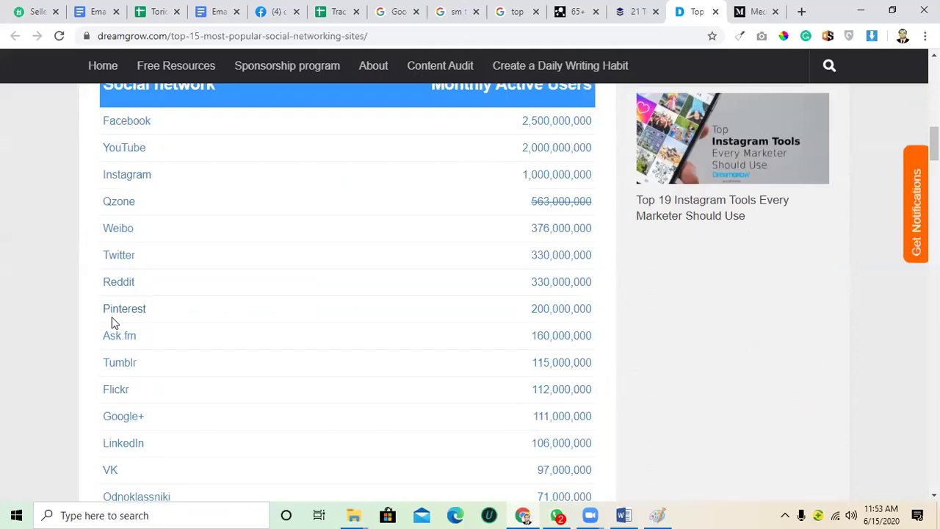
scroll(131, 372, down, 2)
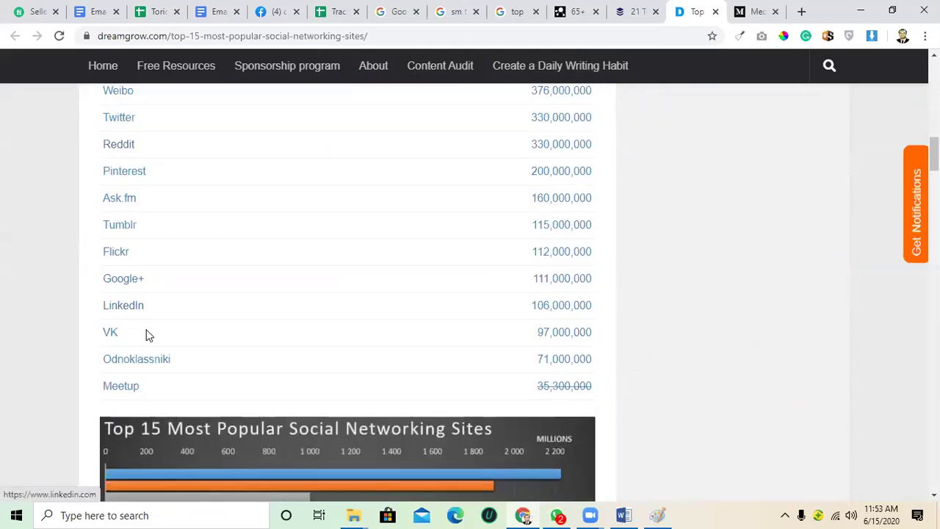
scroll(136, 384, down, 3)
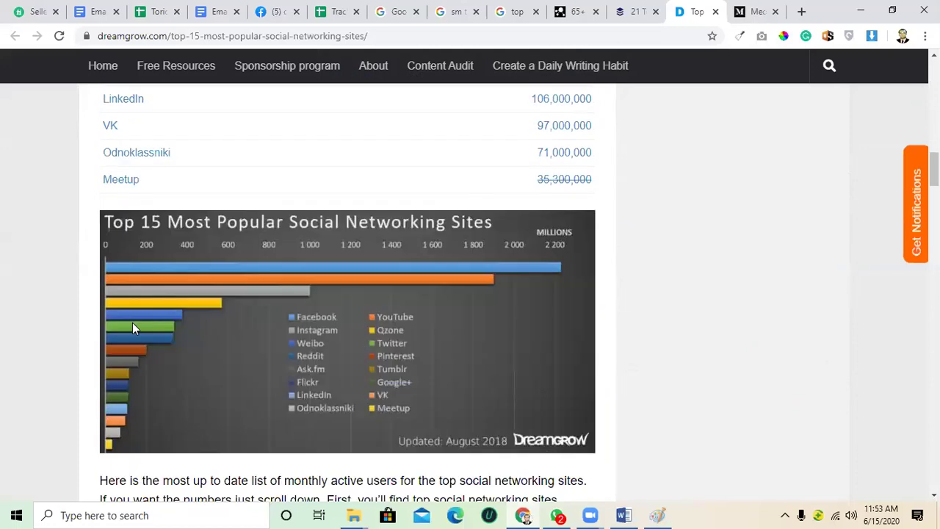
scroll(178, 323, down, 8)
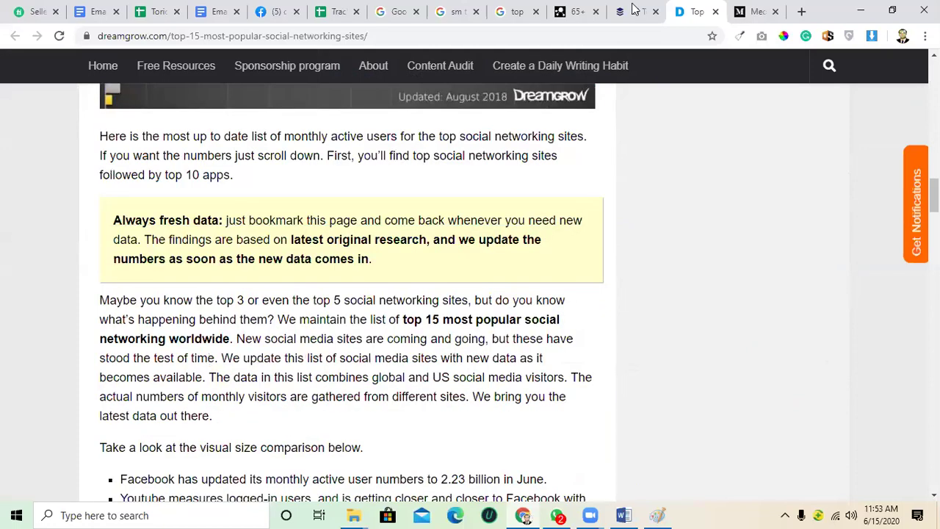
click(717, 12)
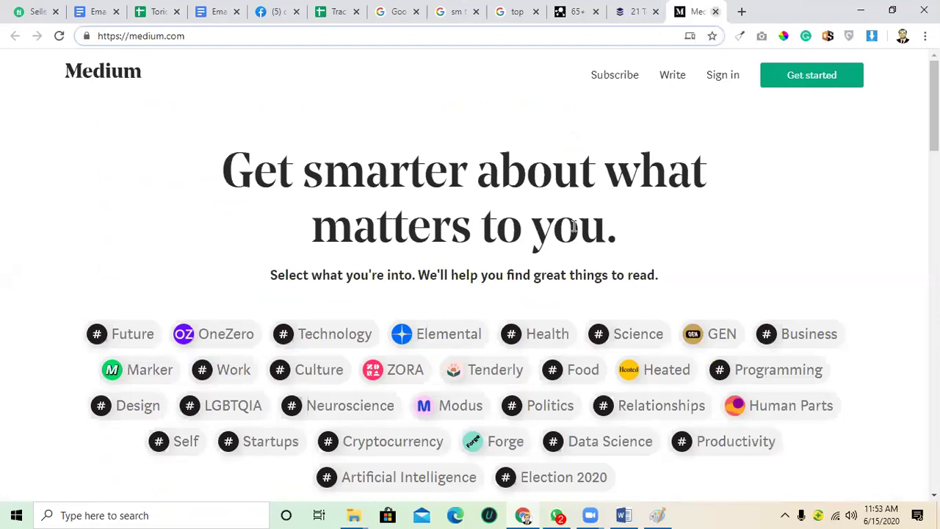
Step: Glance over the Medium home page, skim the Buffer article down to its YouTube section, and close the Buffer article
scroll(561, 306, down, 4)
scroll(739, 305, up, 2)
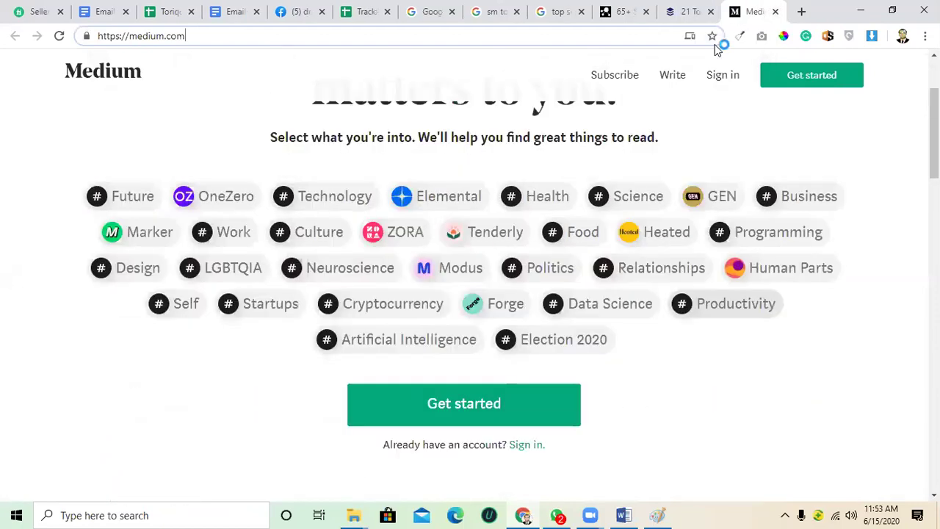
click(687, 11)
scroll(352, 300, down, 4)
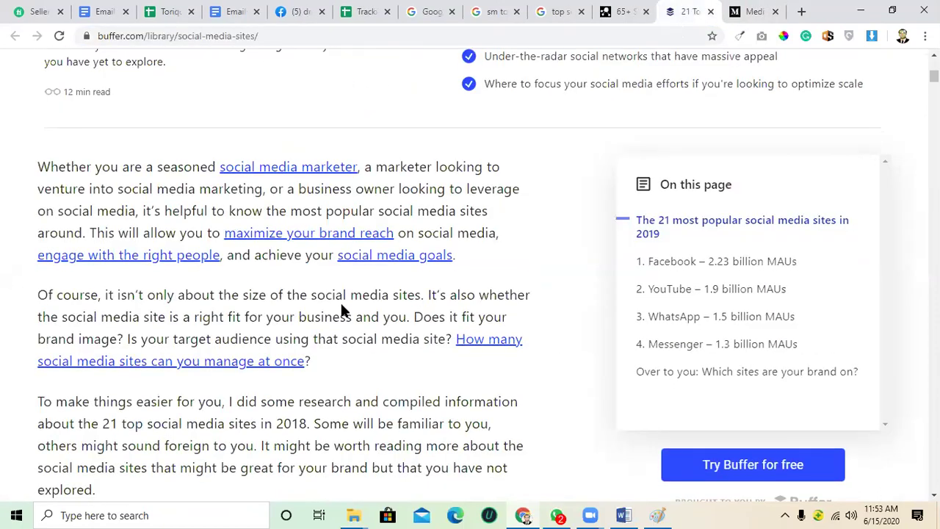
scroll(340, 301, down, 7)
scroll(339, 313, down, 3)
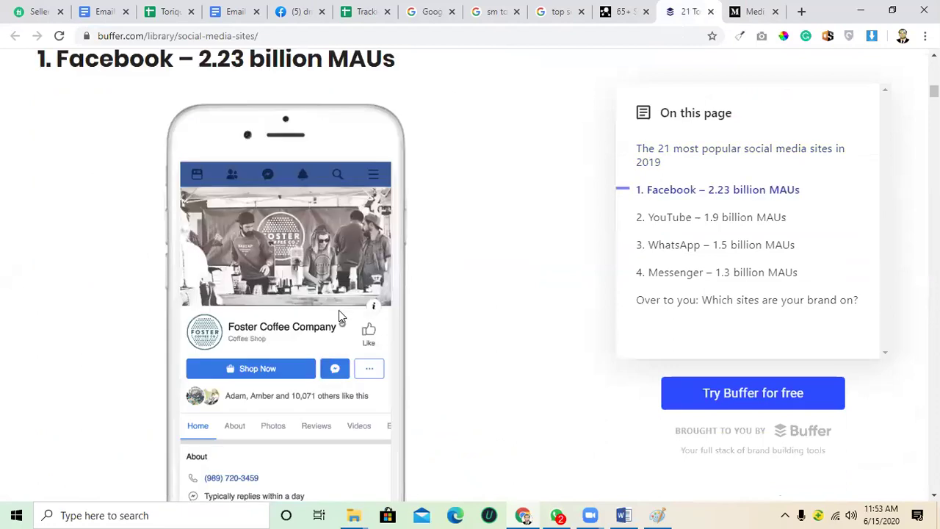
scroll(339, 312, down, 4)
scroll(341, 312, down, 3)
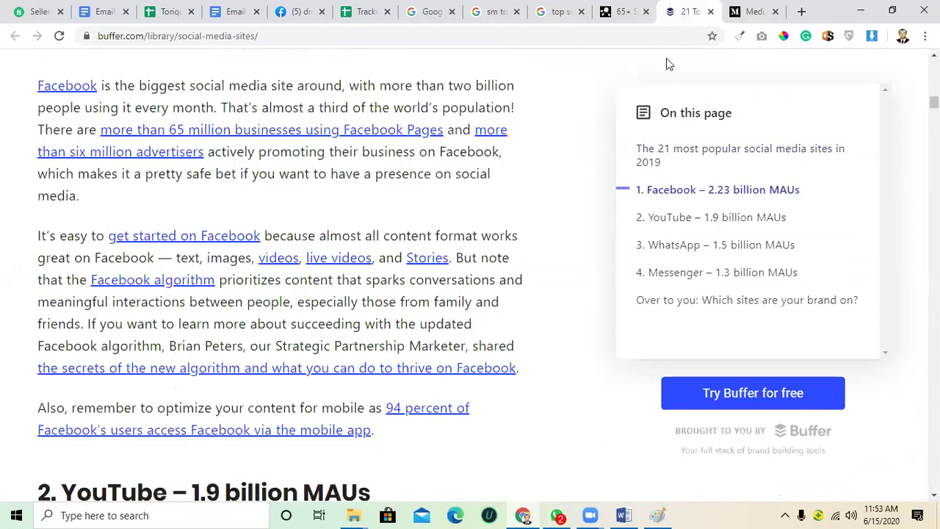
click(710, 17)
Step: Skim the makeawebsitehub.com social media sites article around its Tumblr entry and close it
click(680, 13)
scroll(398, 243, down, 3)
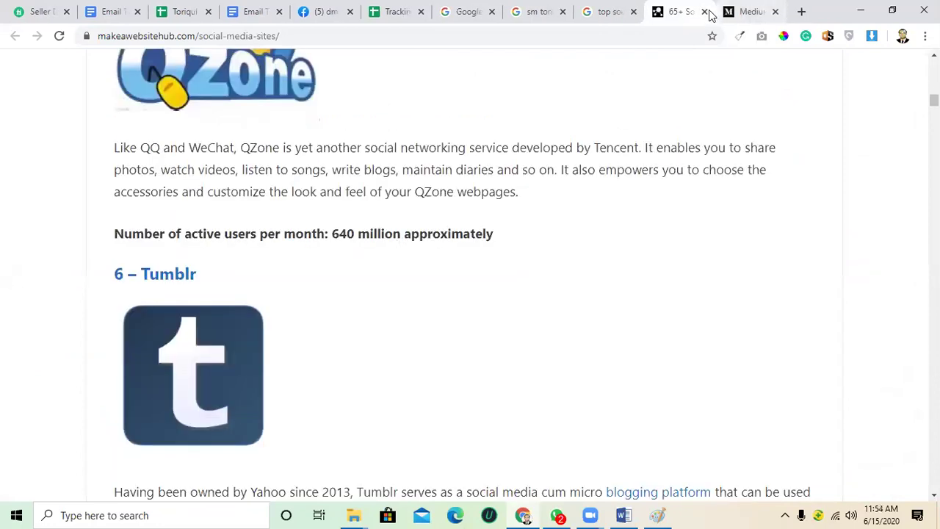
click(705, 11)
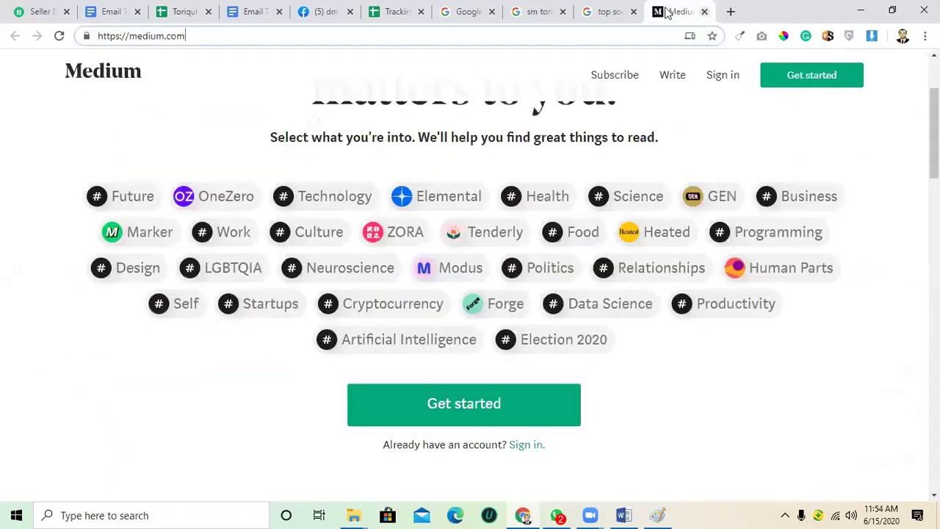
Step: Add "Youtube" to the end of the profile creation list in B2 of the tracking spreadsheet's Assignment sheet
click(537, 9)
click(474, 8)
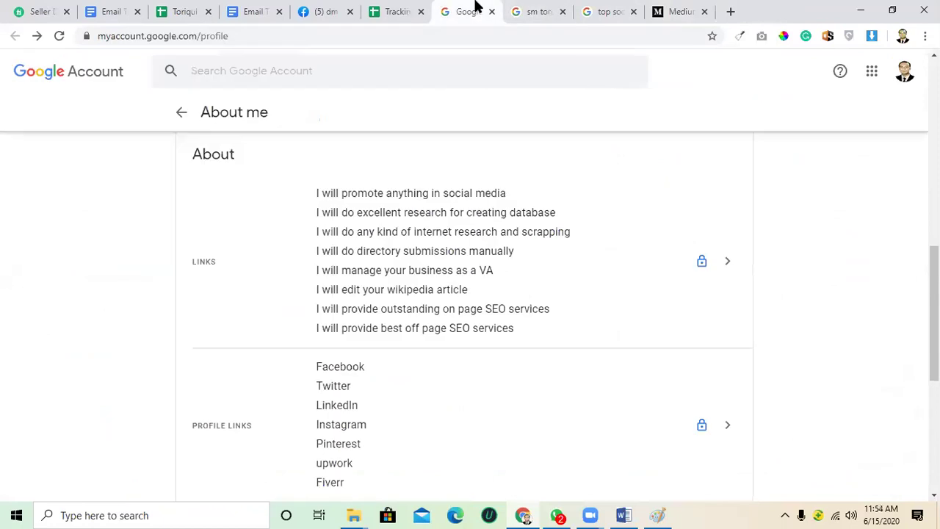
click(391, 9)
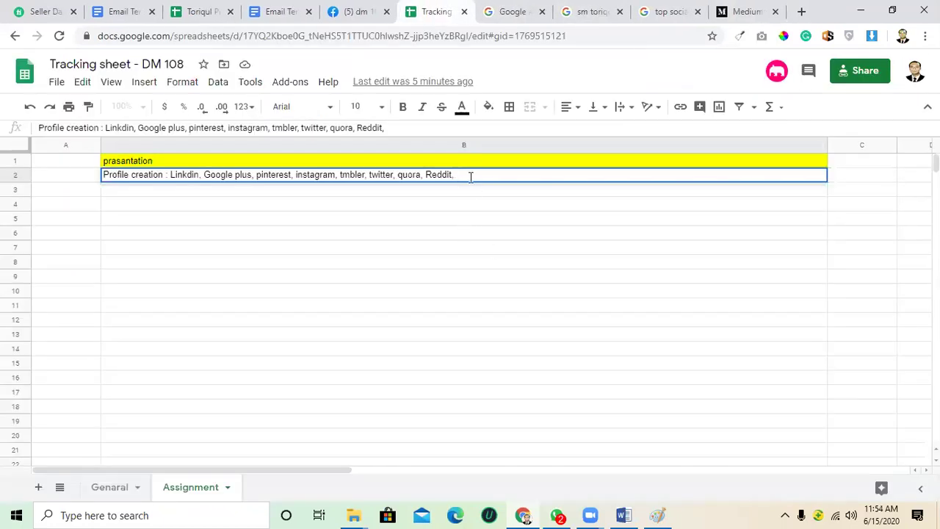
text(Youtube)
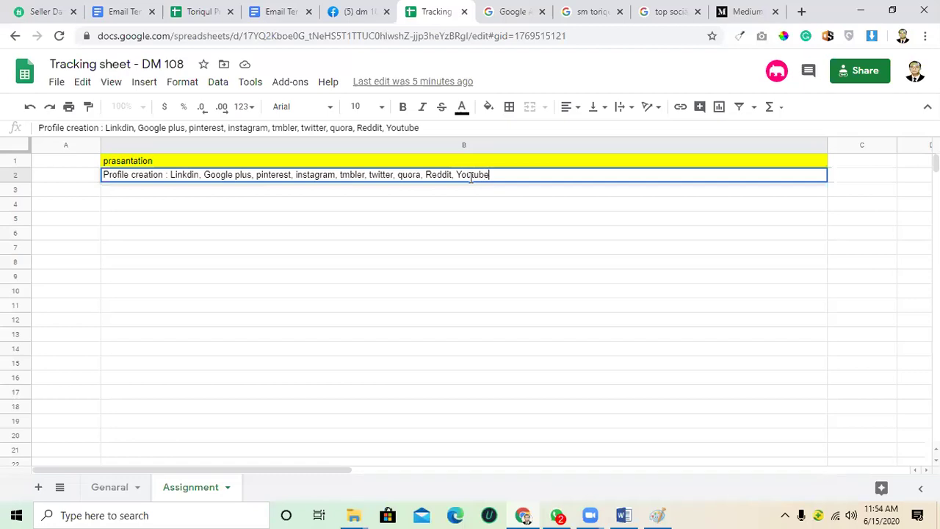
click(441, 235)
click(403, 178)
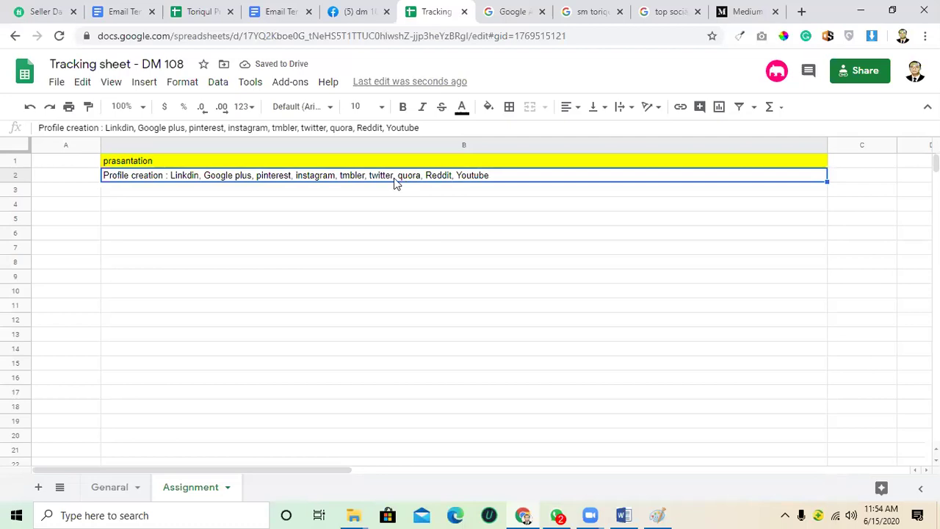
click(160, 228)
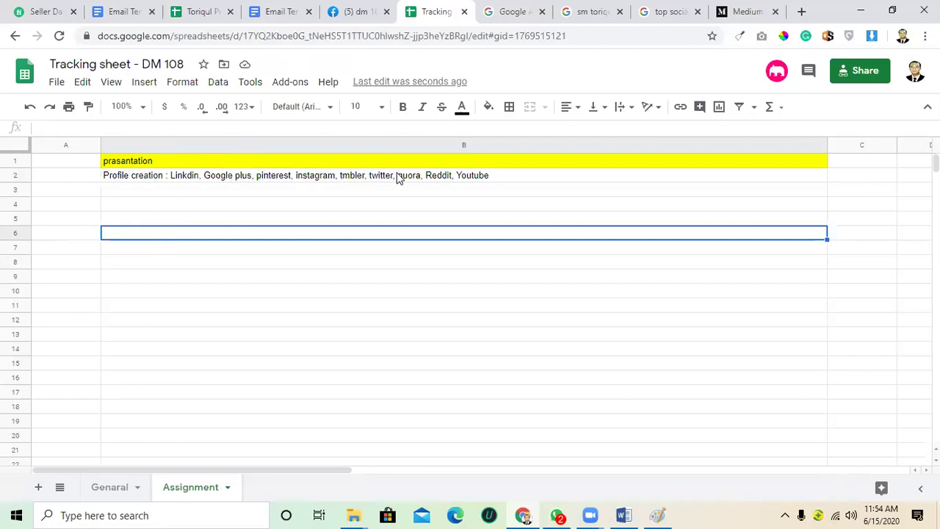
click(238, 337)
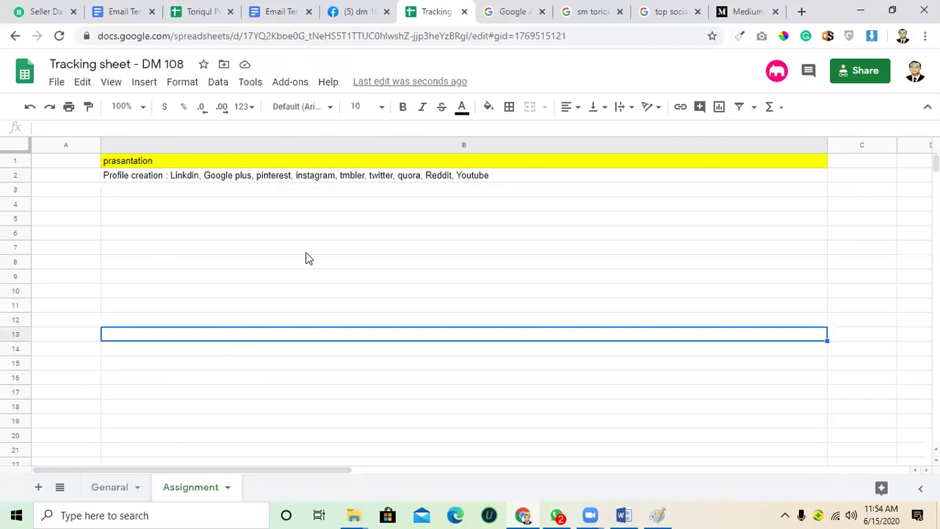
Step: Switch to the Course details document in Word and copy "Slideshare.net,Soundcloud.net" from the 2nd Session's platform list
click(114, 488)
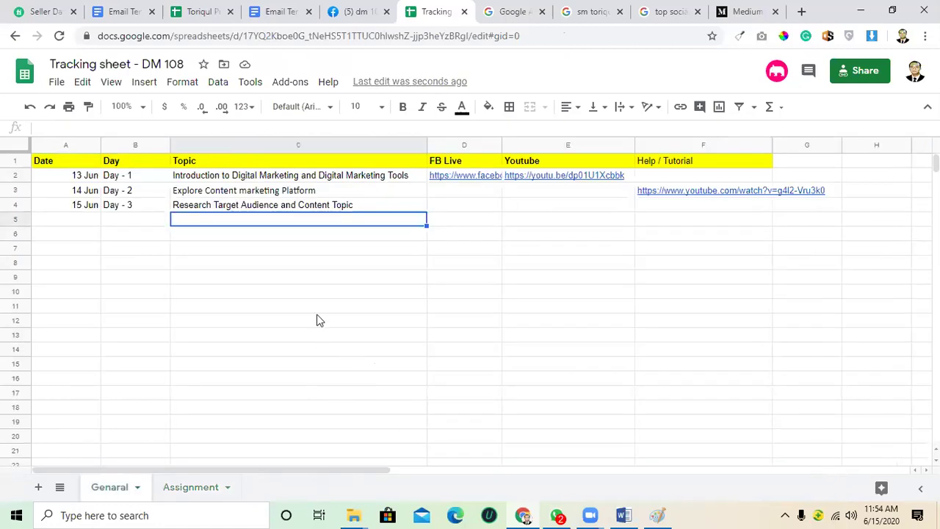
click(622, 515)
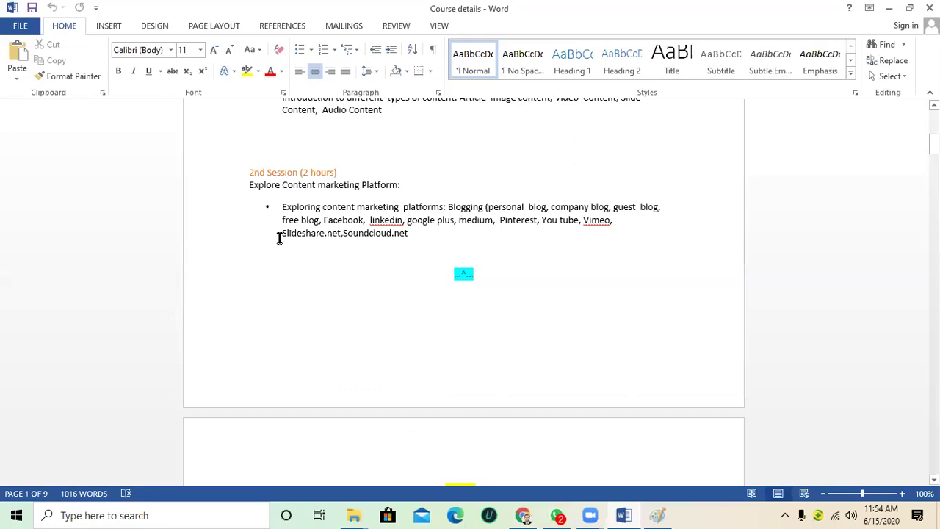
triple_click(377, 234)
right_click(377, 233)
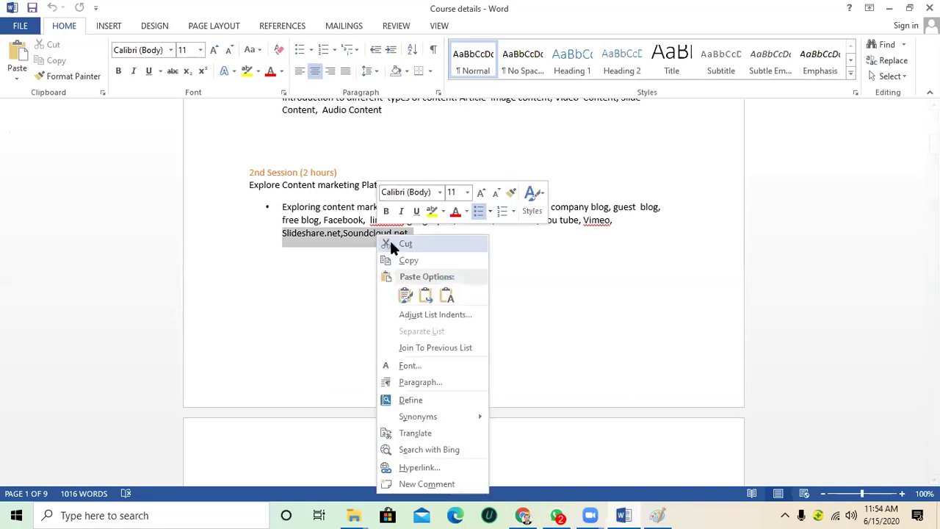
click(410, 258)
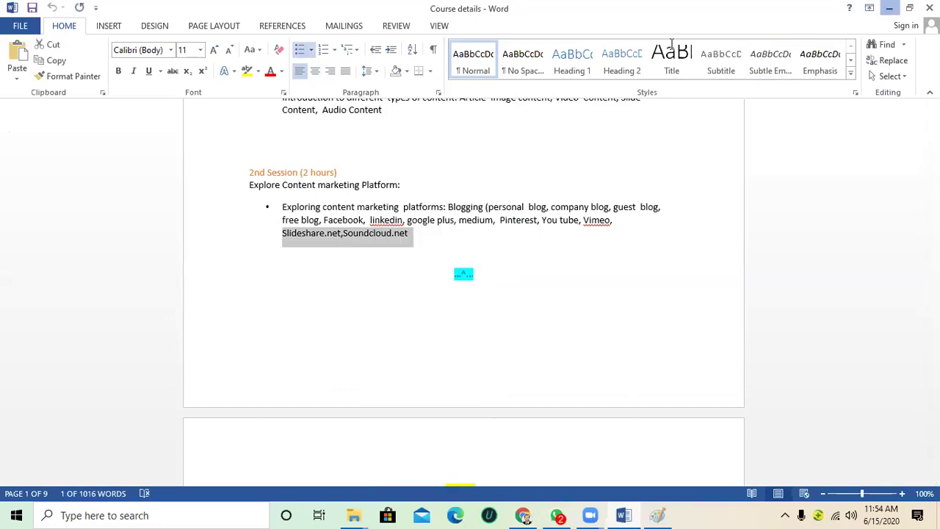
click(887, 9)
Step: Paste the copied sites as the address in a new Chrome tab and cut it down to Slideshare.net
click(740, 12)
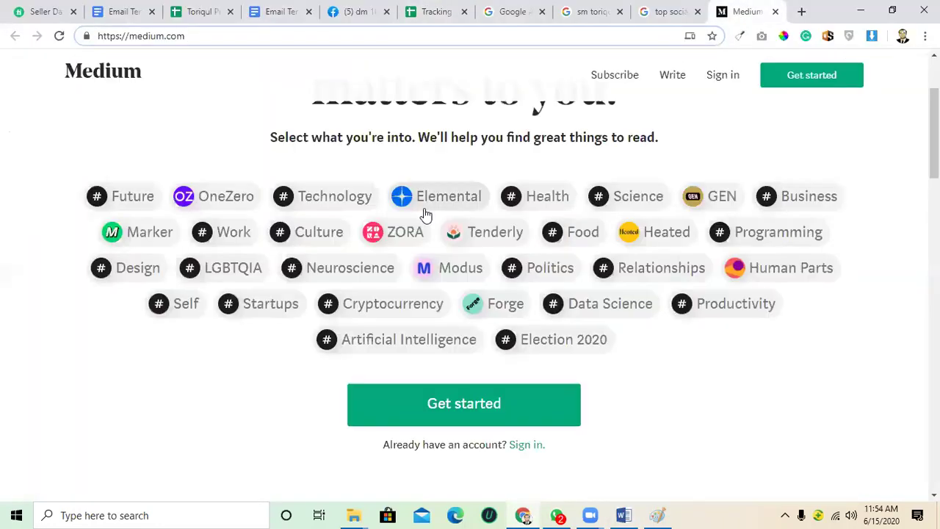
click(802, 12)
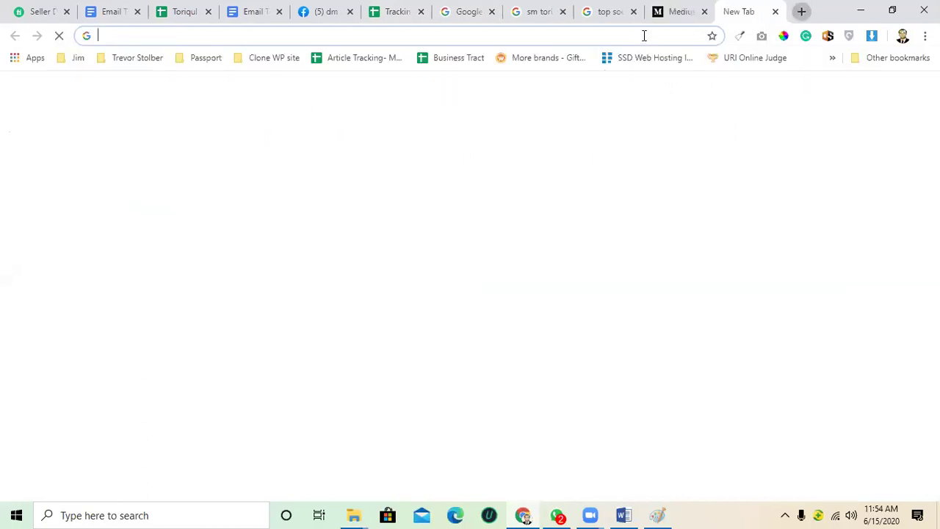
key(ctrl+v)
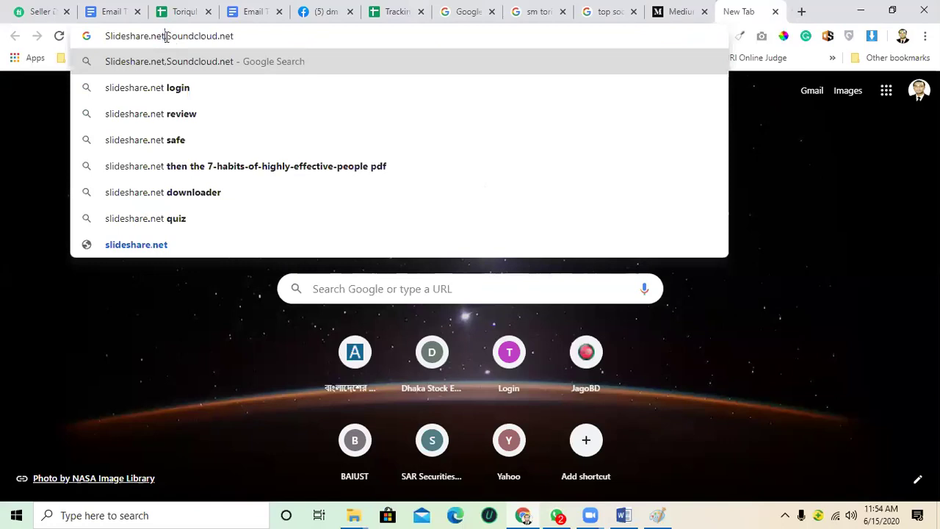
drag(166, 36, 287, 33)
key(BackSpace)
Step: Open Soundcloud.net in another new tab without its leading comma, and load Slideshare.net in its own tab
click(801, 11)
click(549, 36)
key(ctrl+v)
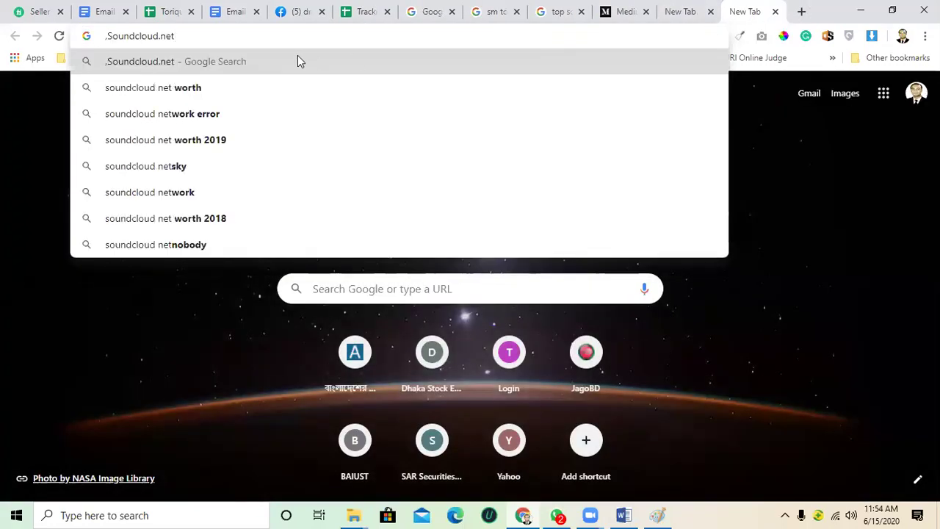
click(108, 36)
key(BackSpace)
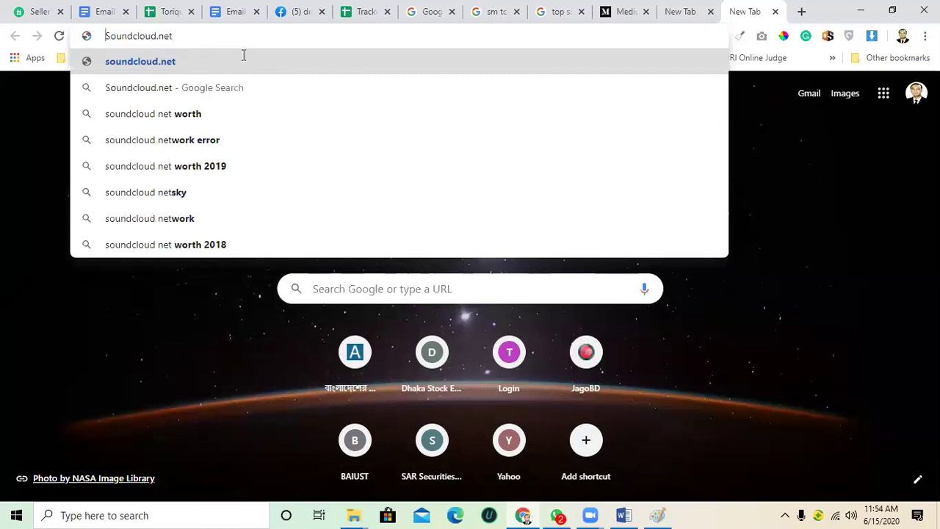
click(296, 63)
key(ctrl+shift+Tab)
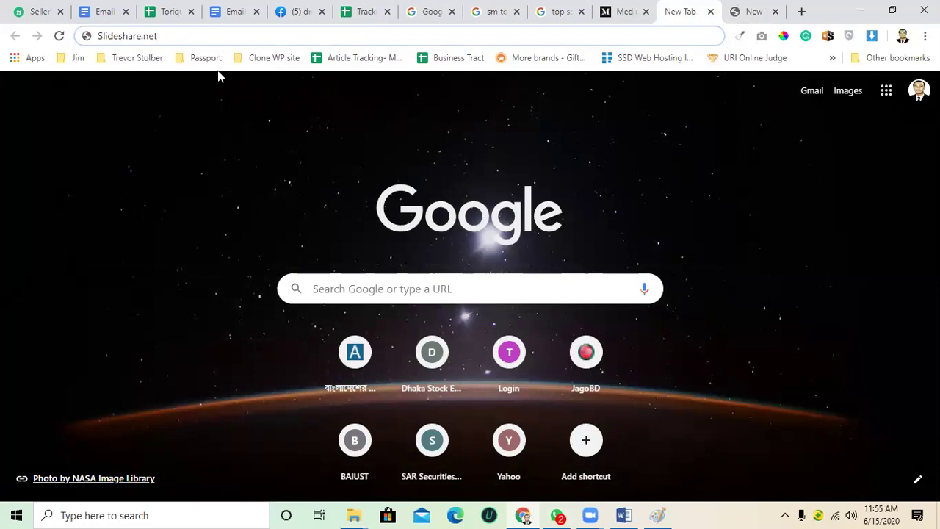
key(Return)
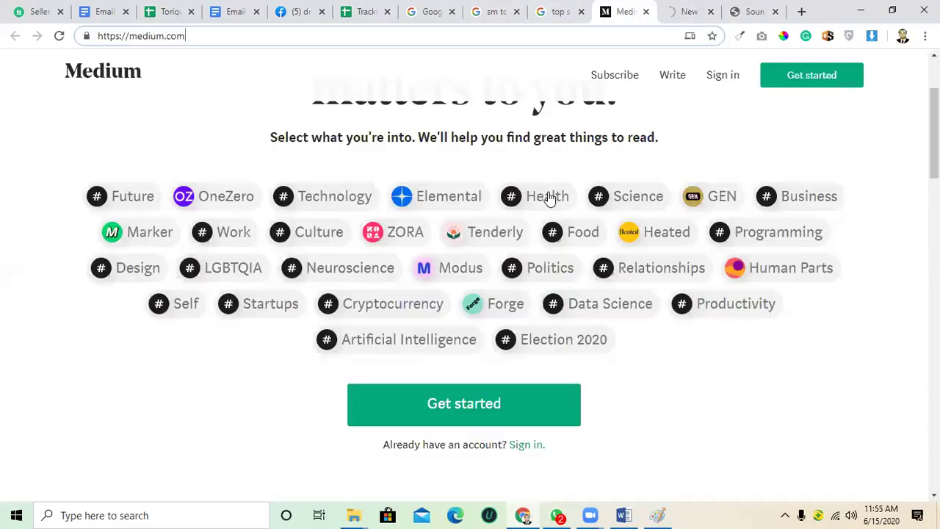
Step: Look through the Medium home page from its topic list down to the subscription section and back
click(613, 11)
scroll(556, 294, up, 2)
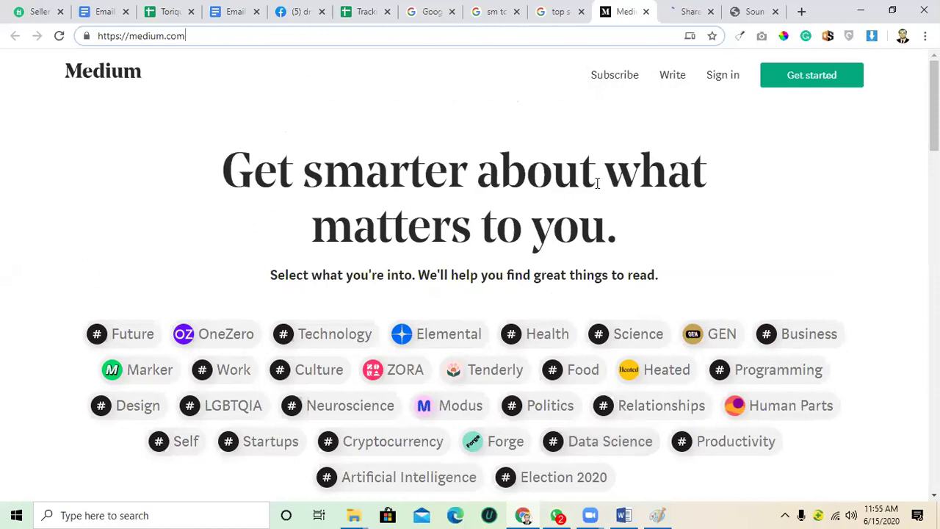
scroll(519, 245, down, 6)
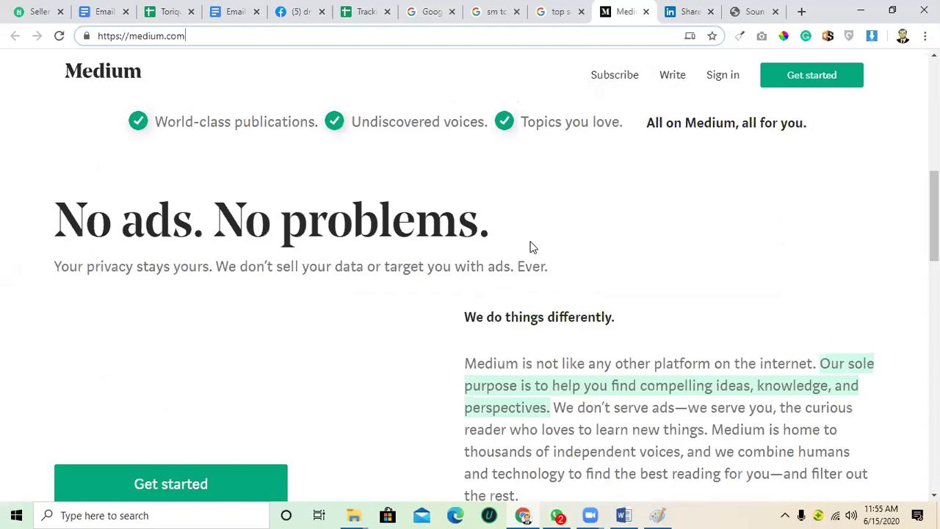
scroll(534, 247, down, 12)
scroll(537, 271, down, 3)
scroll(537, 265, up, 15)
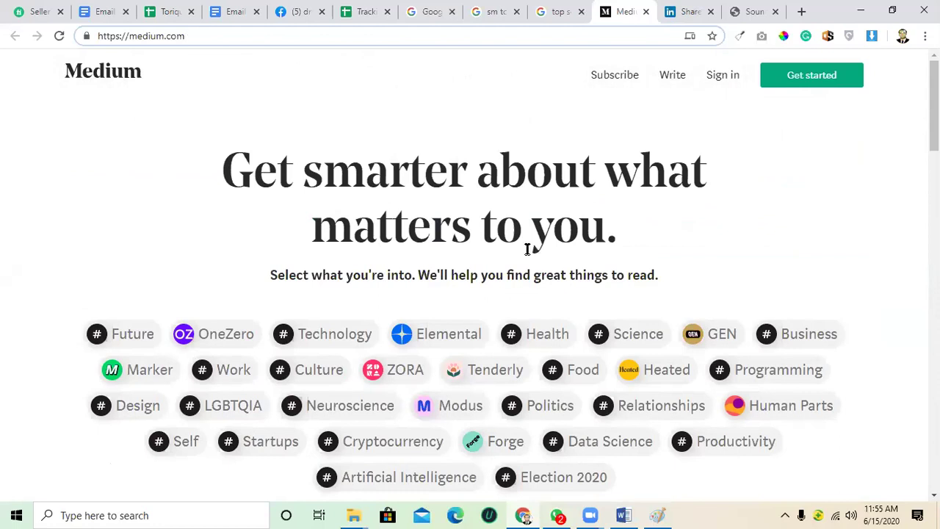
click(217, 103)
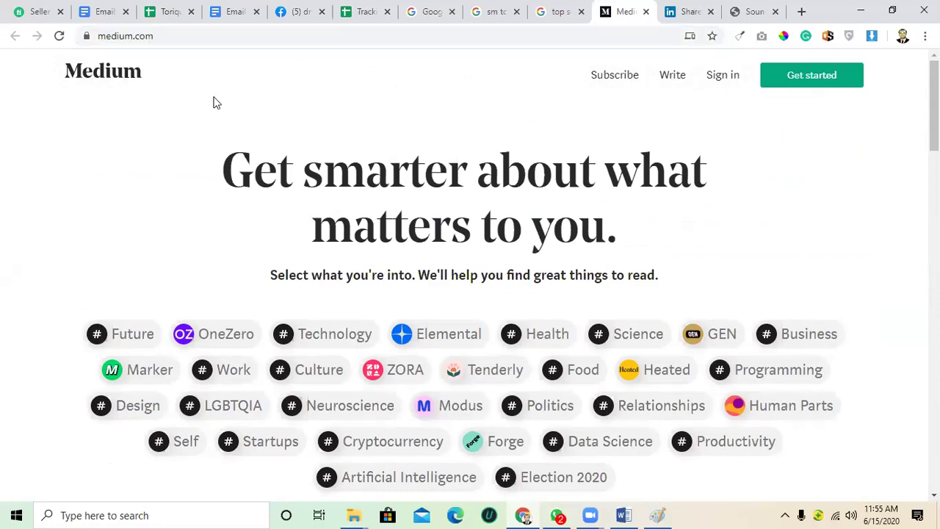
scroll(220, 235, down, 10)
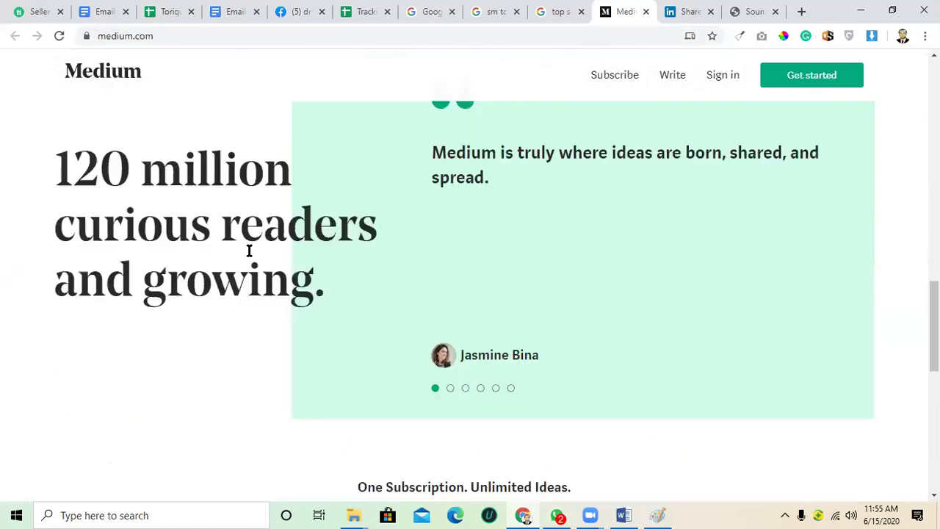
scroll(261, 266, up, 10)
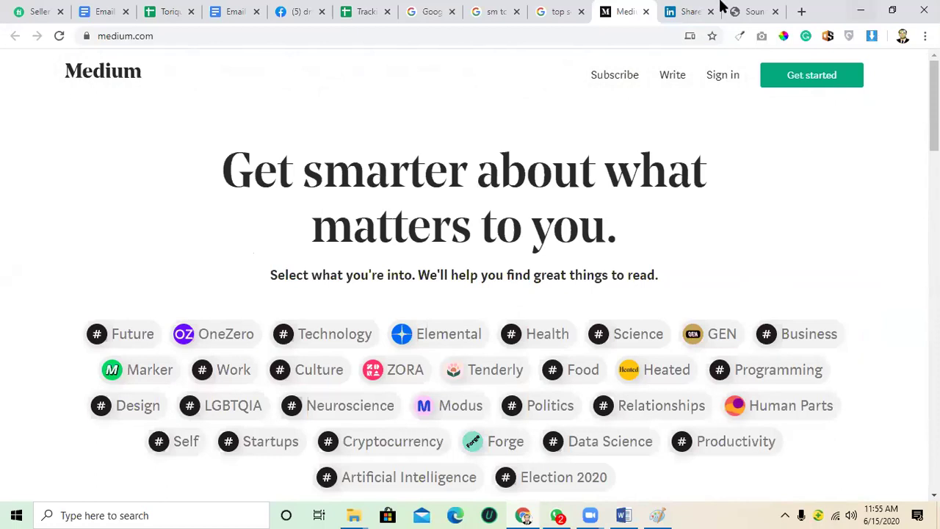
Step: Switch to the open SlideShare tab and log in to the site with the LinkedIn account
click(690, 11)
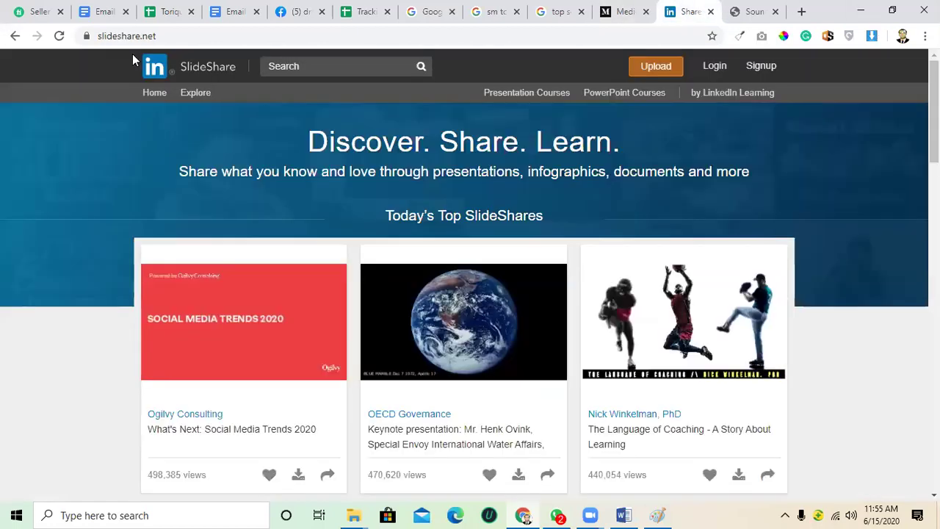
click(714, 67)
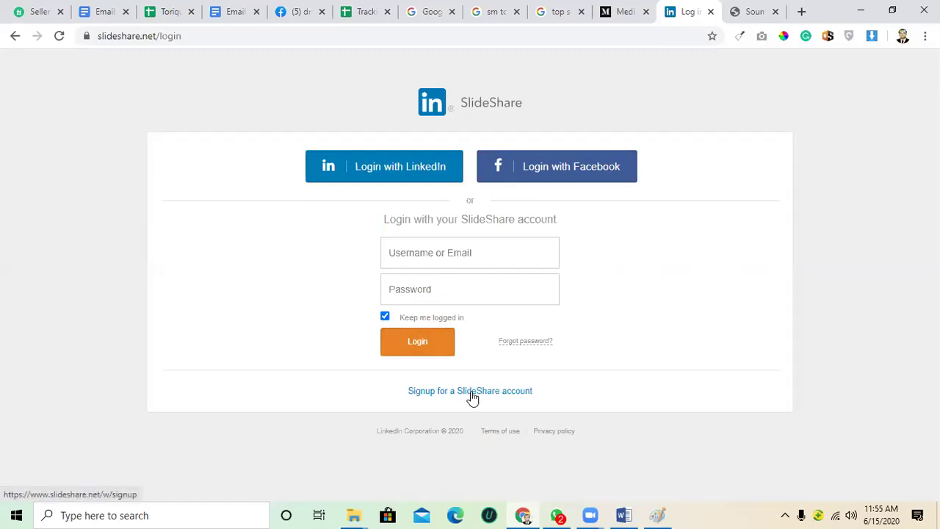
click(362, 179)
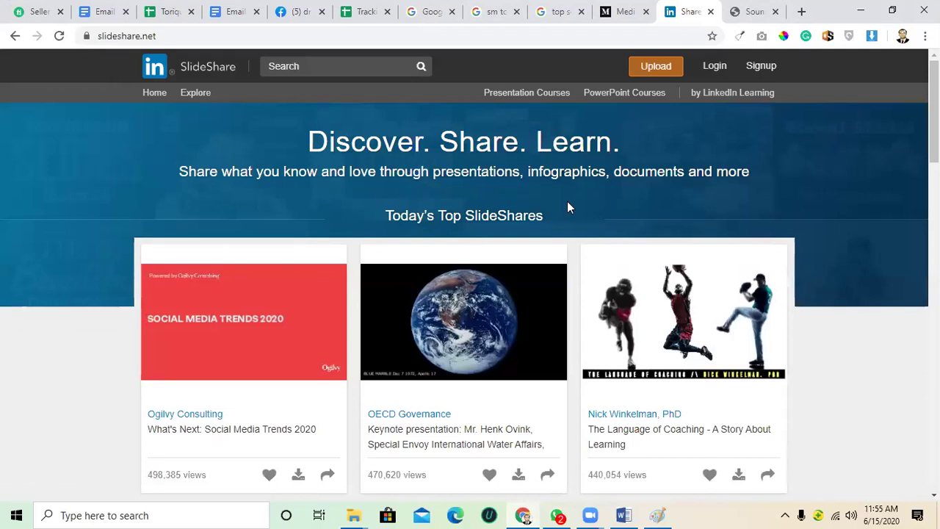
scroll(566, 206, down, 1)
scroll(562, 210, up, 1)
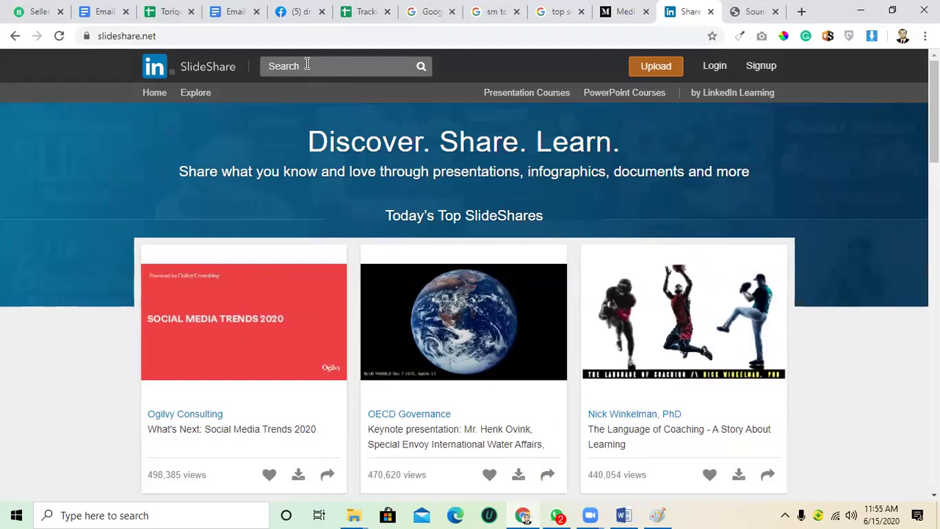
Step: Search Google for "agriculture in bangladesh" in a new Chrome tab and copy the search phrase
click(307, 64)
click(801, 11)
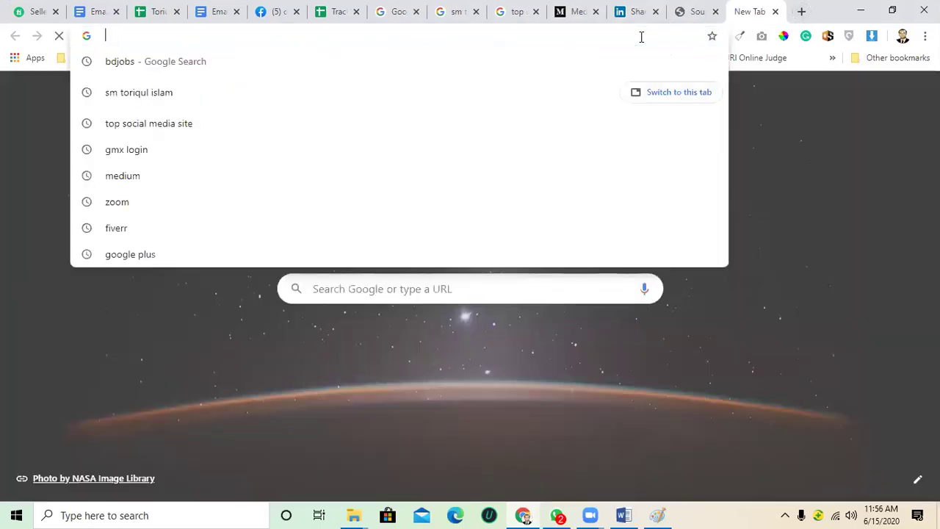
text(a)
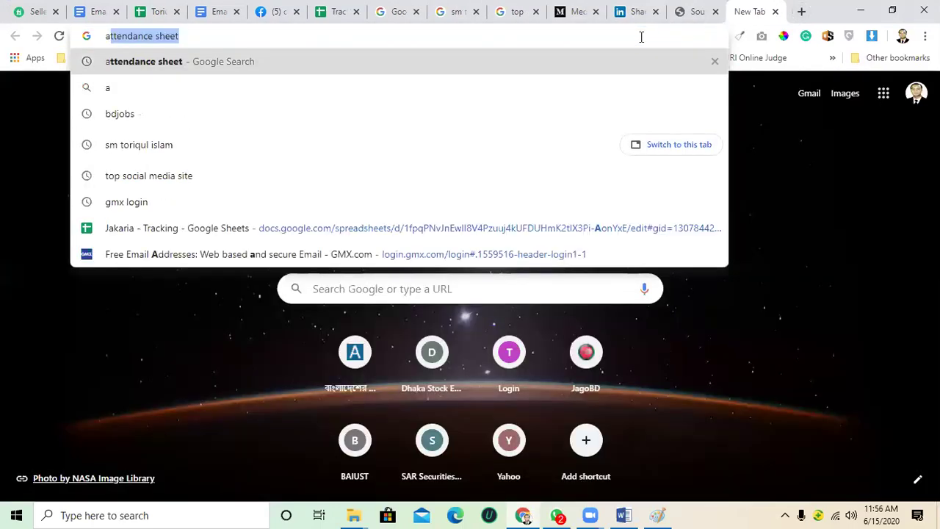
text(gricul)
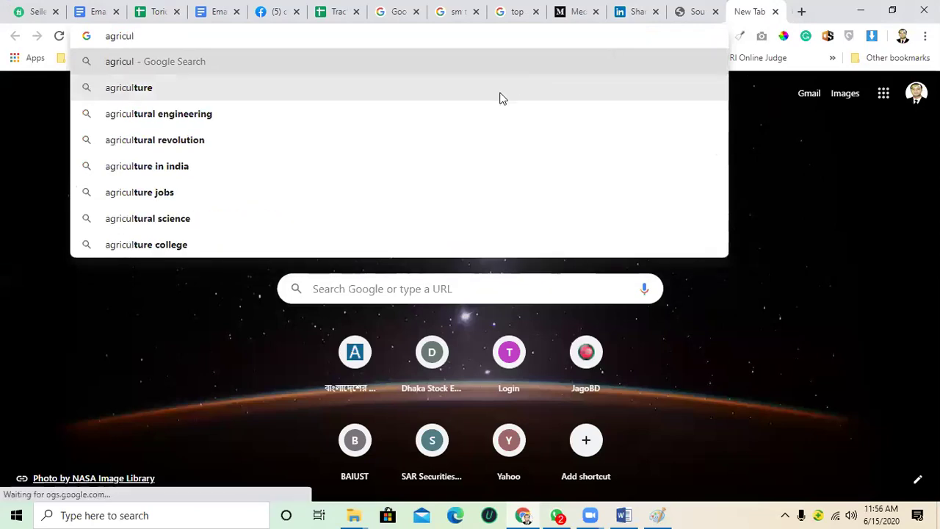
click(500, 98)
text(in )
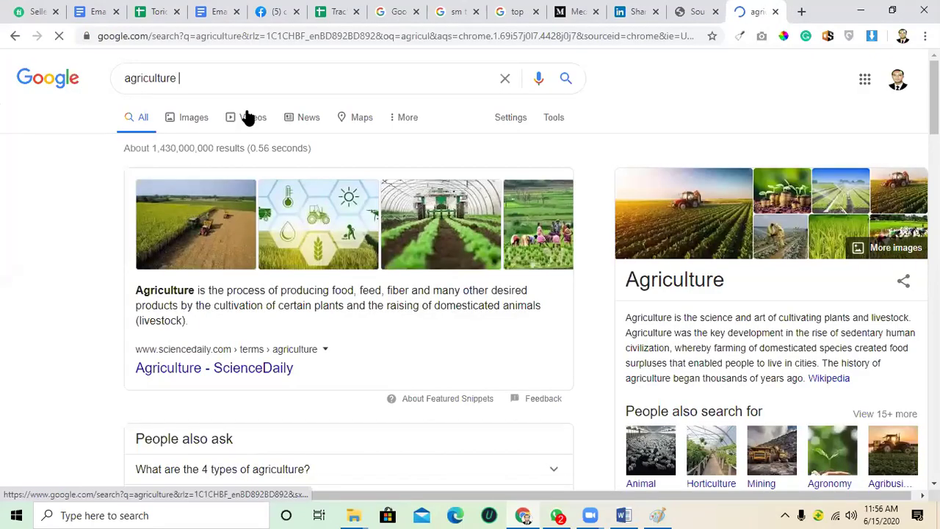
text(bd)
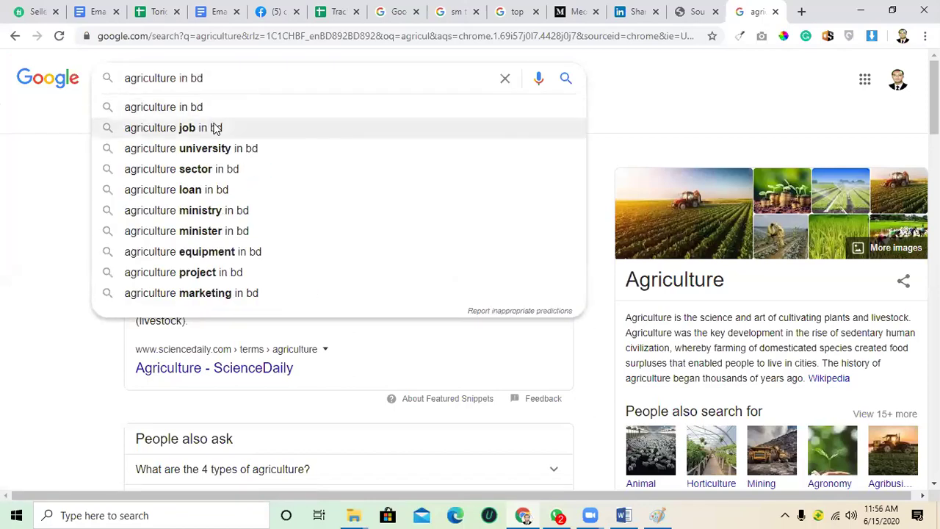
key(BackSpace)
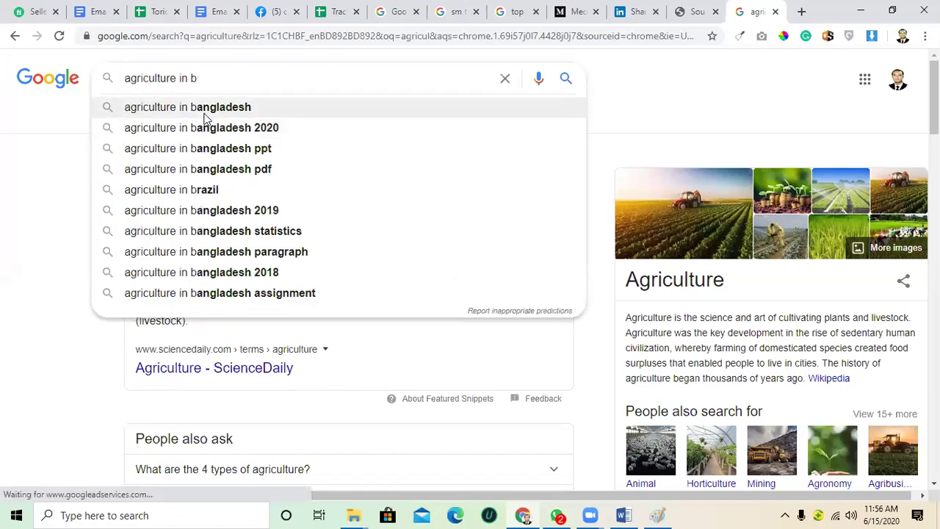
click(198, 108)
drag(260, 79, 95, 88)
key(ctrl+c)
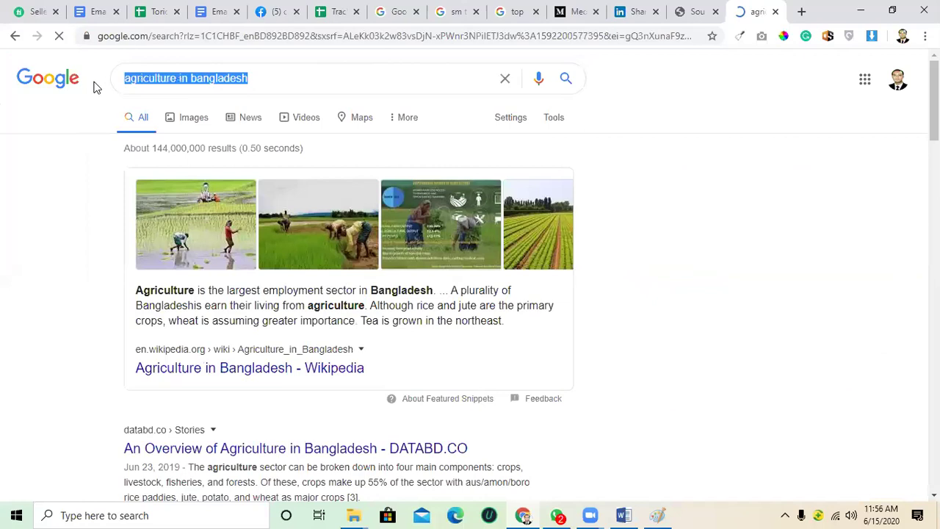
Step: Search SlideShare for the copied phrase "agriculture in bangladesh" and look through the first page of presentations
click(636, 8)
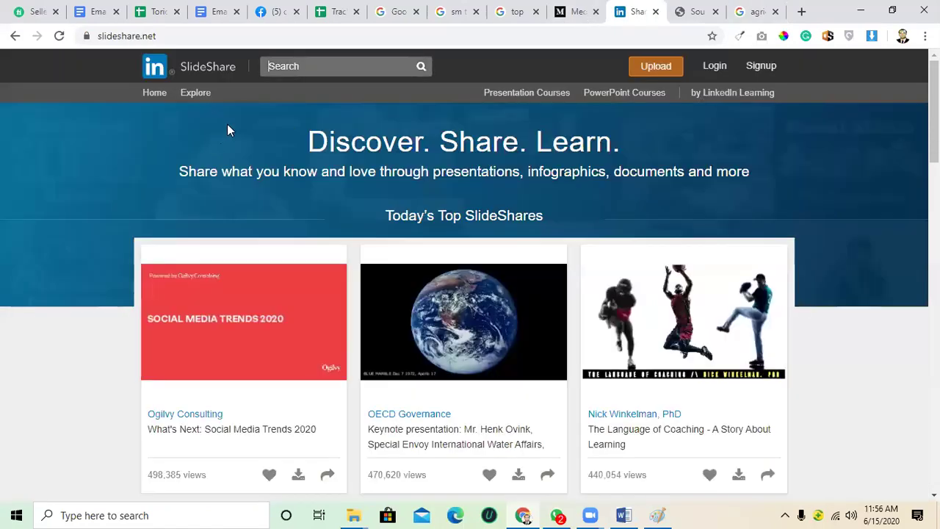
click(310, 69)
key(ctrl+v)
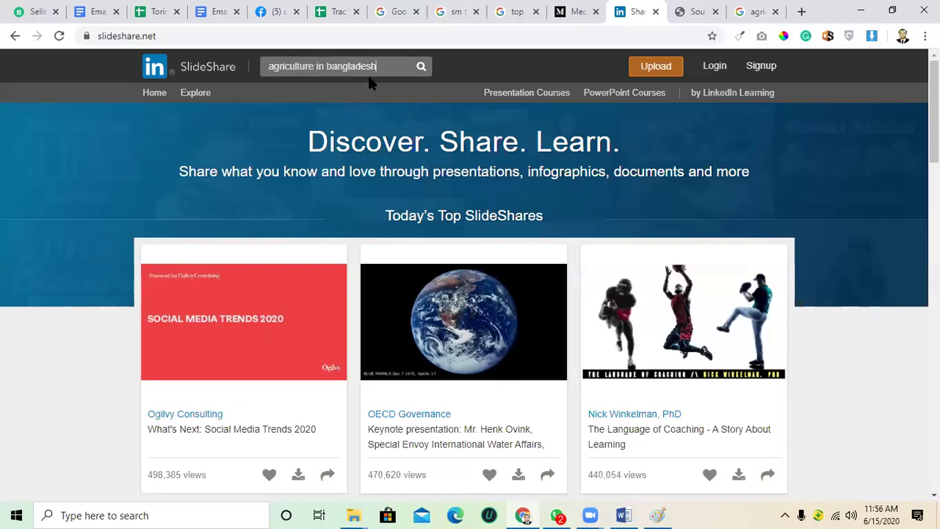
click(419, 70)
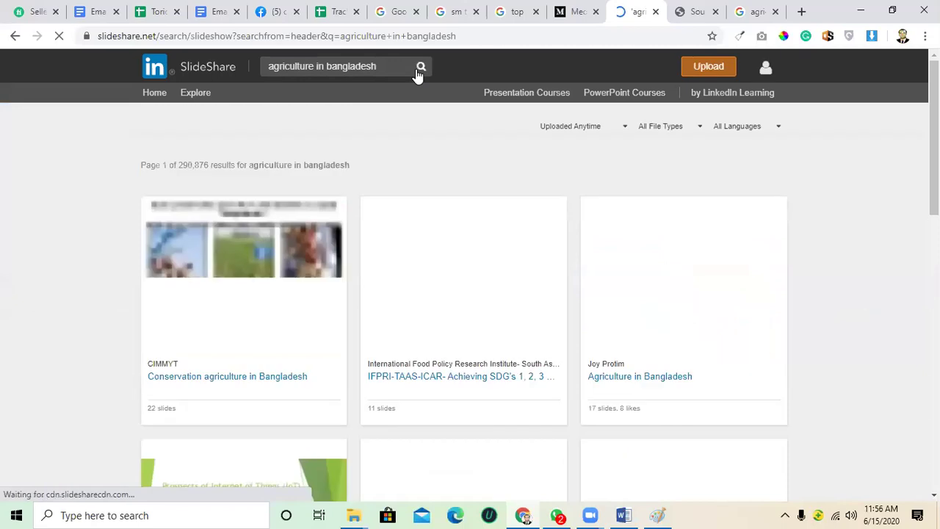
scroll(353, 324, down, 10)
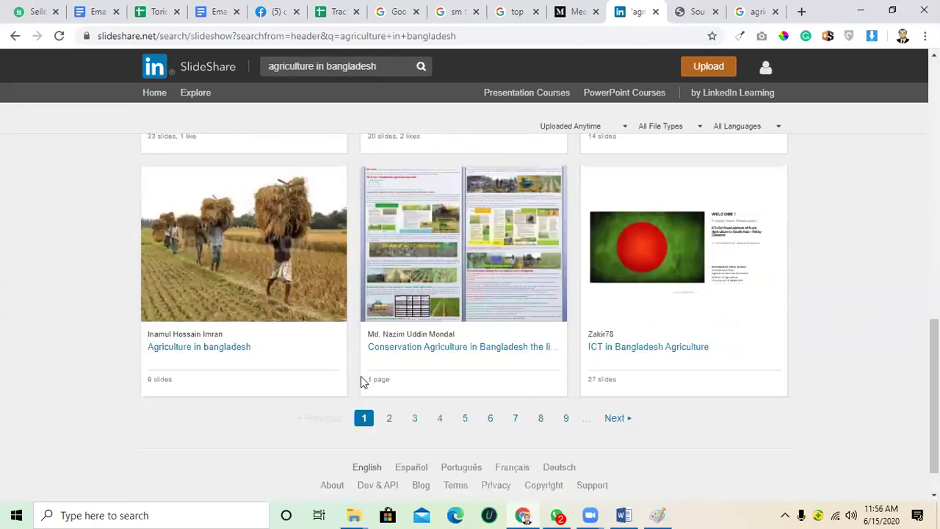
scroll(358, 376, down, 1)
scroll(361, 379, up, 10)
scroll(361, 377, up, 2)
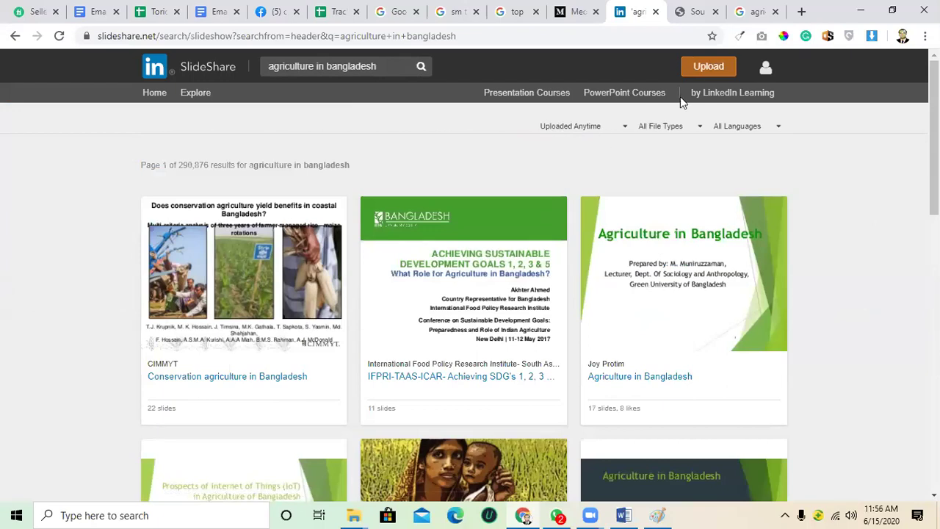
Step: View SlideShare's file upload page with its file selection option and return to the agriculture search results
click(709, 72)
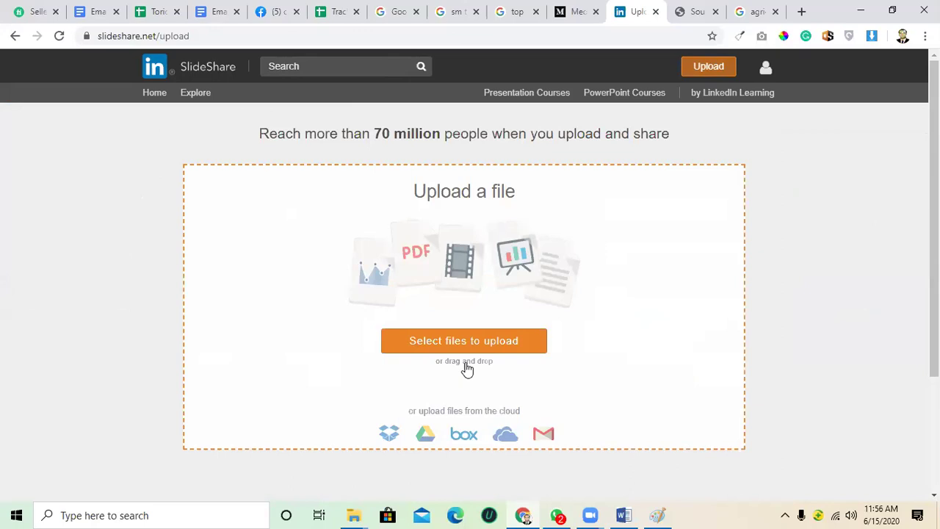
click(475, 338)
click(14, 36)
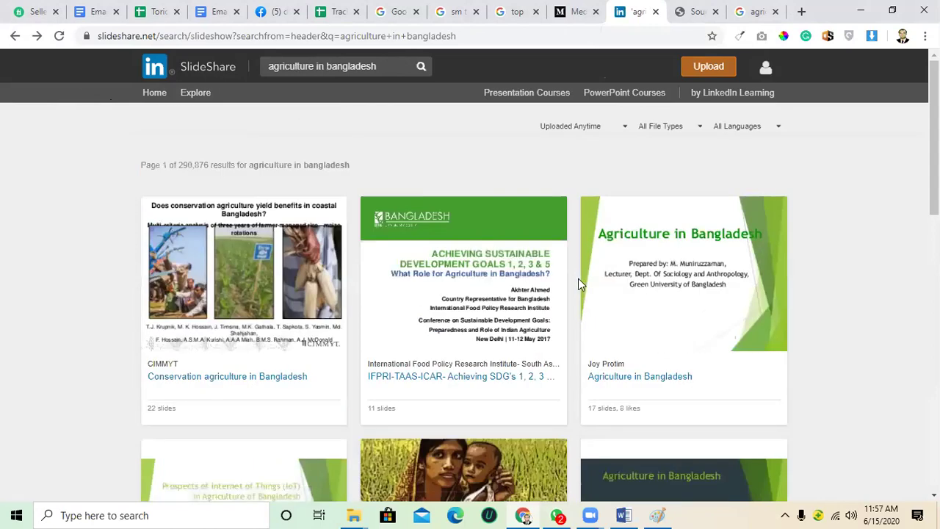
Step: Open the 17-slide "Agriculture in Bangladesh" presentation from the results and look over its page
click(658, 328)
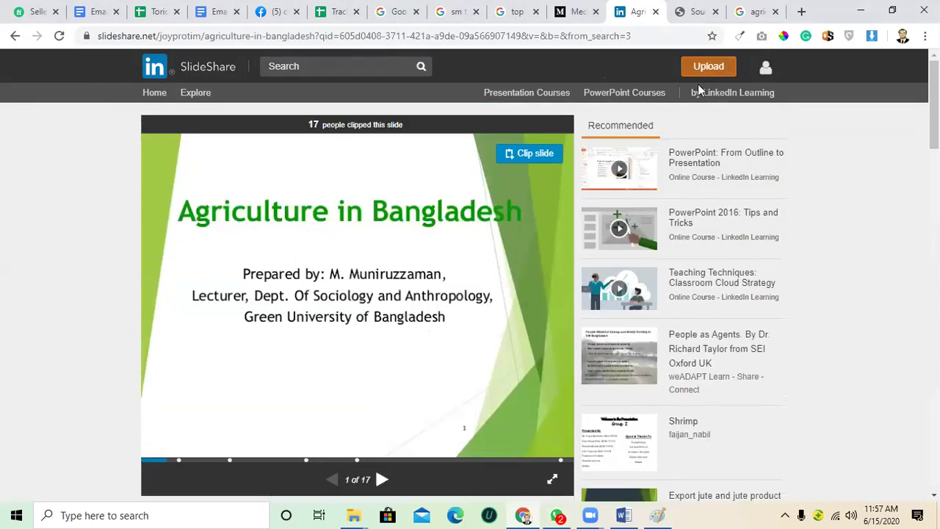
scroll(731, 195, down, 3)
scroll(731, 195, down, 4)
scroll(731, 194, up, 7)
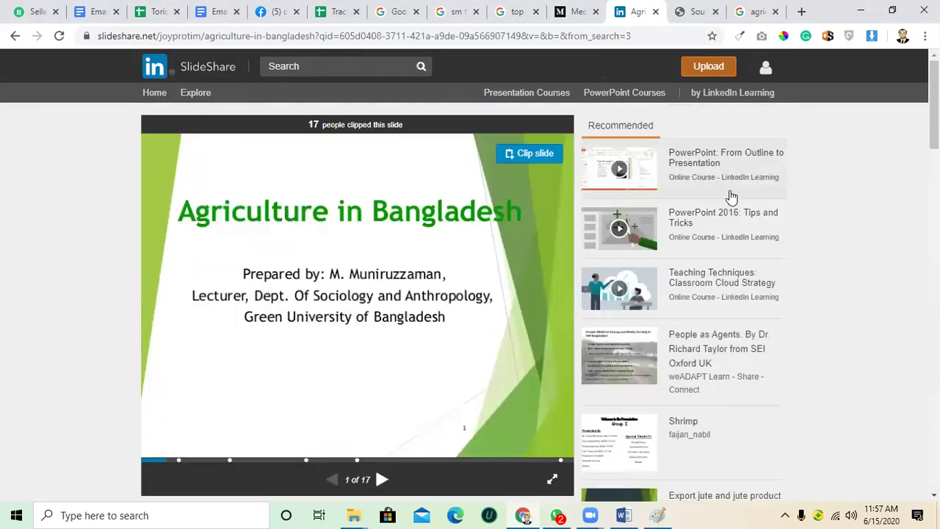
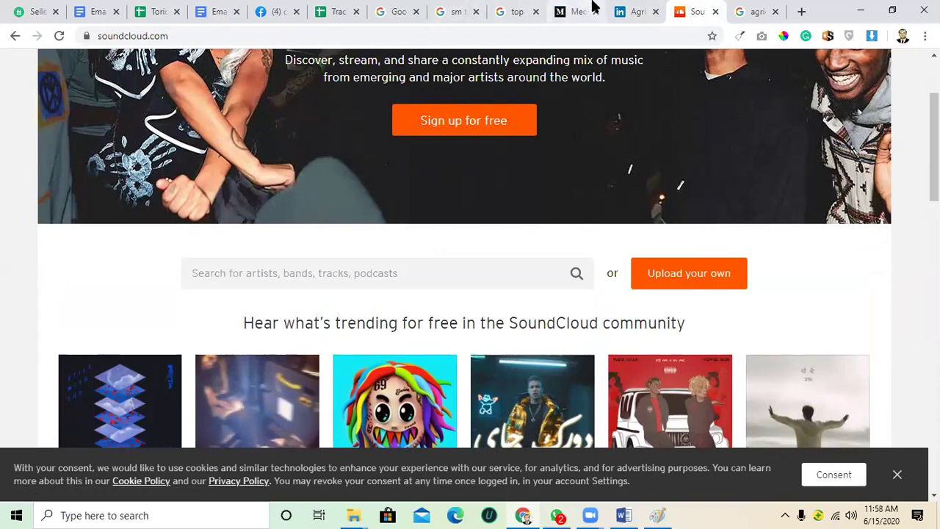
click(147, 36)
drag(169, 36, 101, 36)
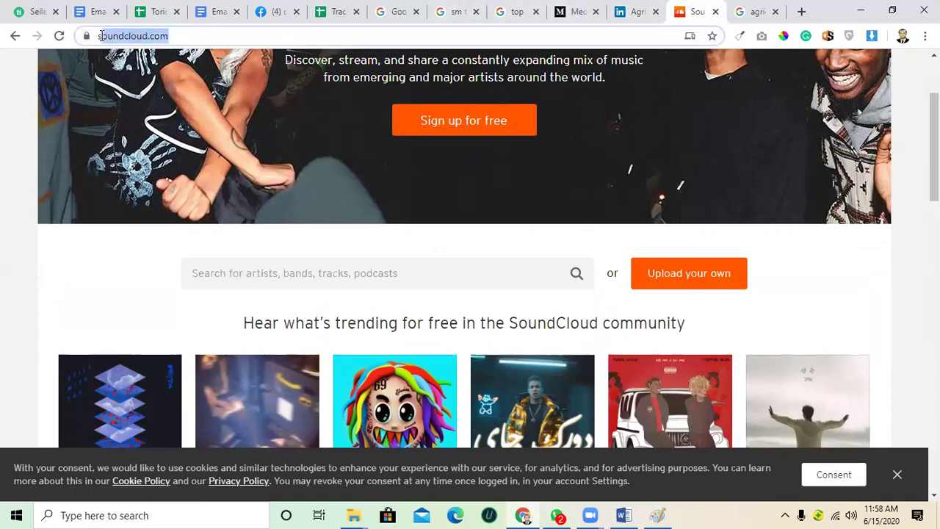
click(191, 36)
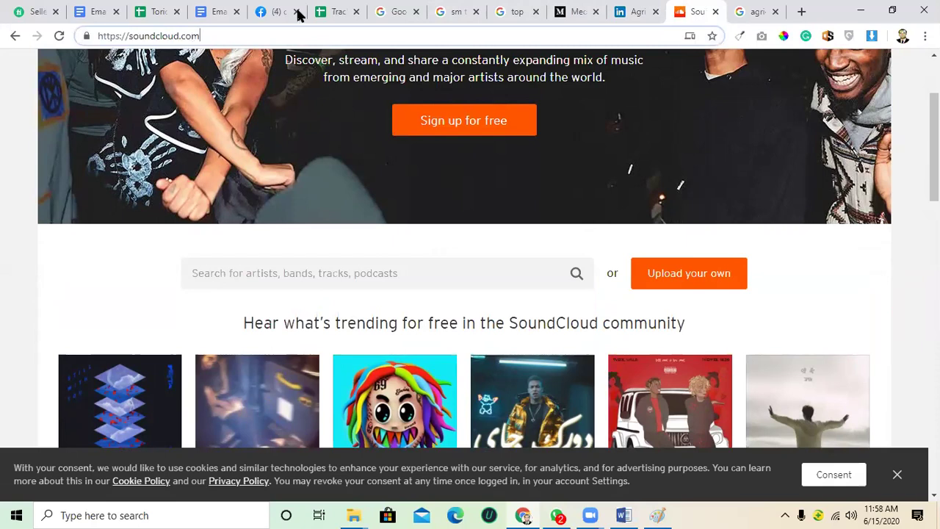
click(863, 10)
right_click(343, 96)
click(367, 135)
right_click(365, 116)
click(398, 155)
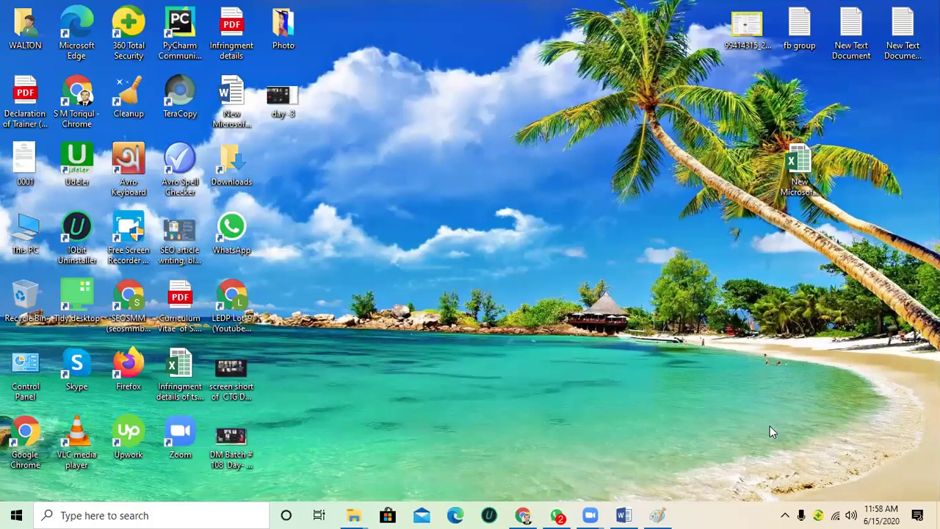
drag(561, 98, 334, 35)
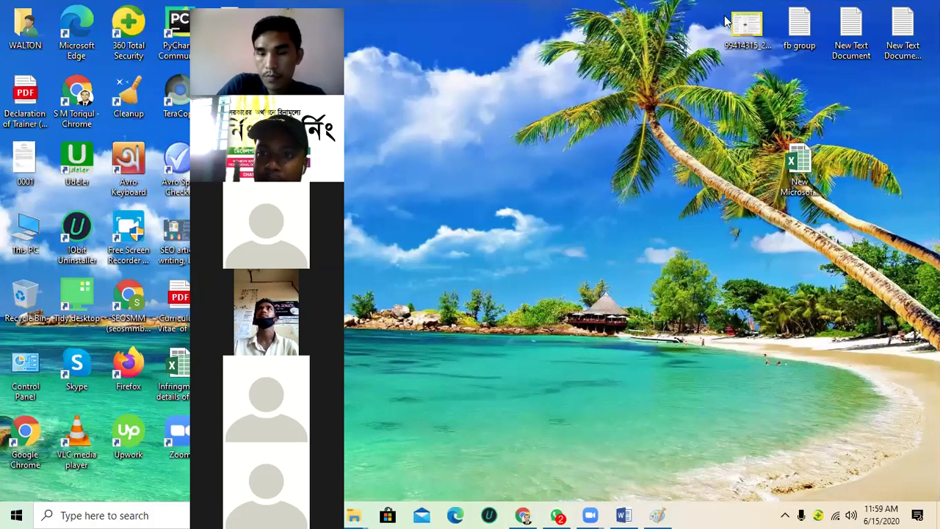
Step: Return to Chrome and search Google for "domain hosting company in bangladesh" in a new tab
click(536, 515)
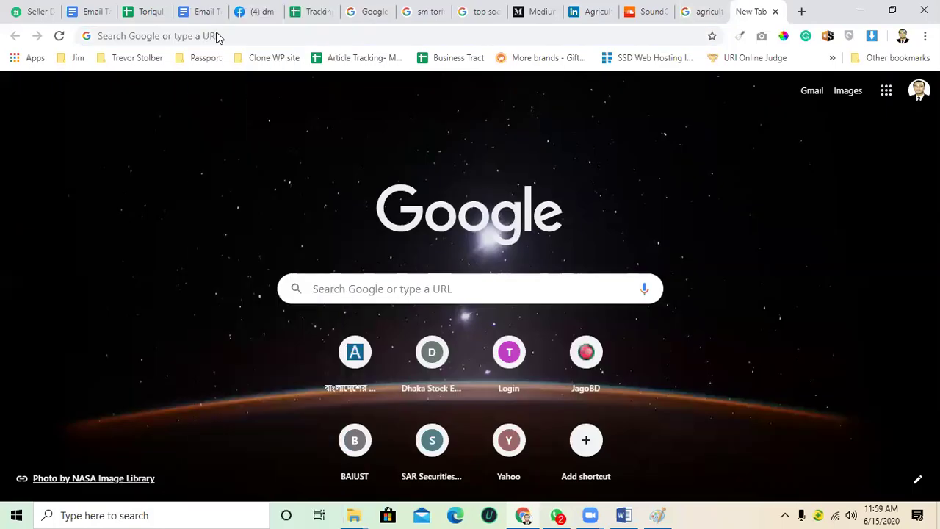
click(217, 36)
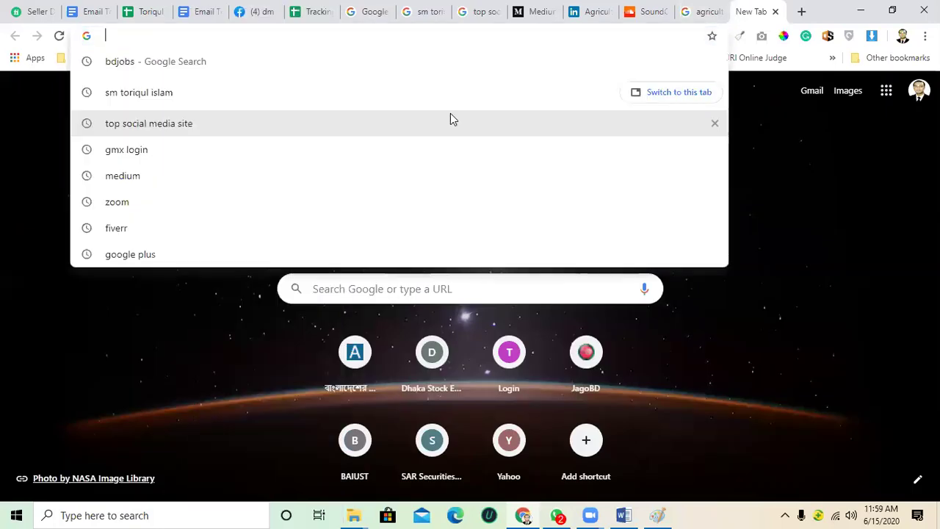
text(domain h)
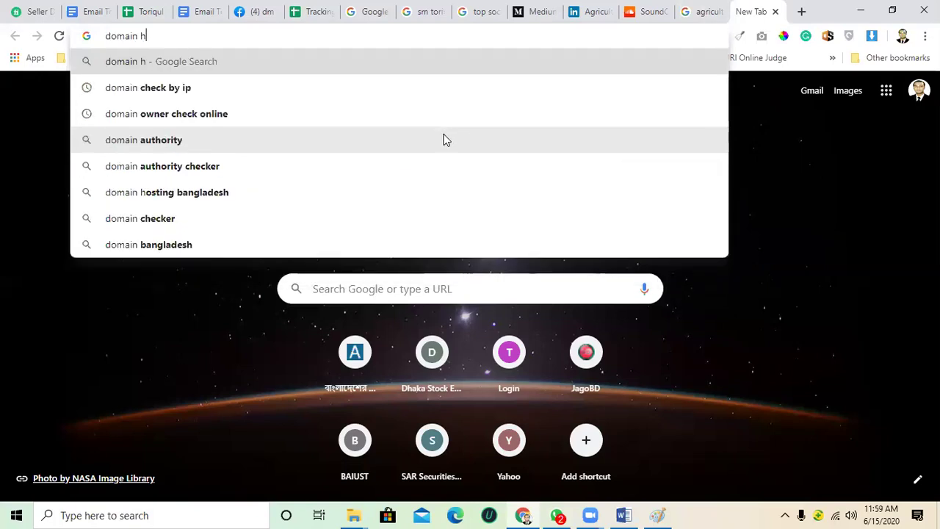
text(osting)
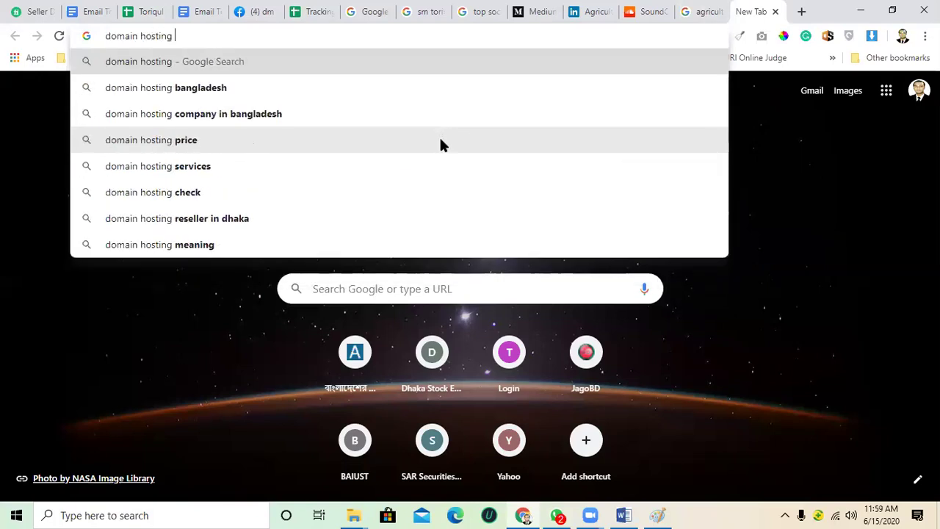
click(363, 114)
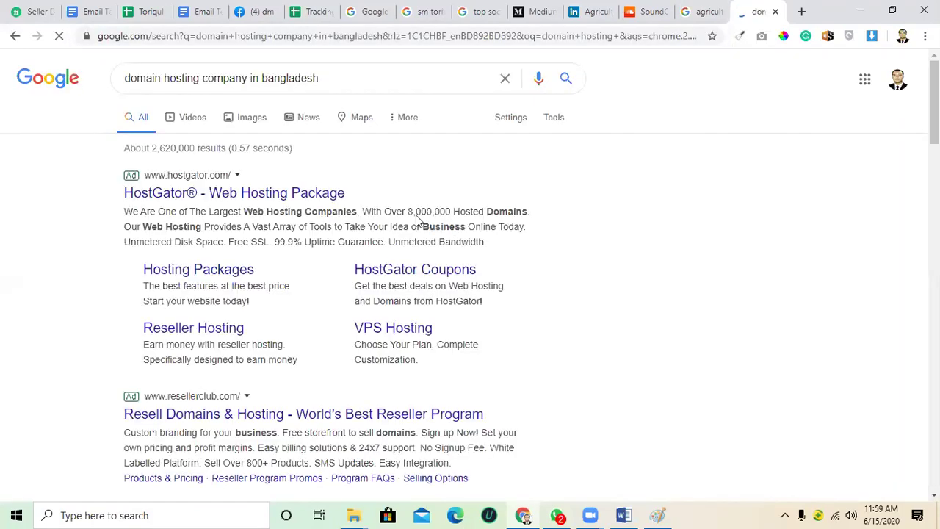
Step: Examine the domain hosting results, comparing the ads at the start with the local company listings under the map
scroll(310, 316, down, 7)
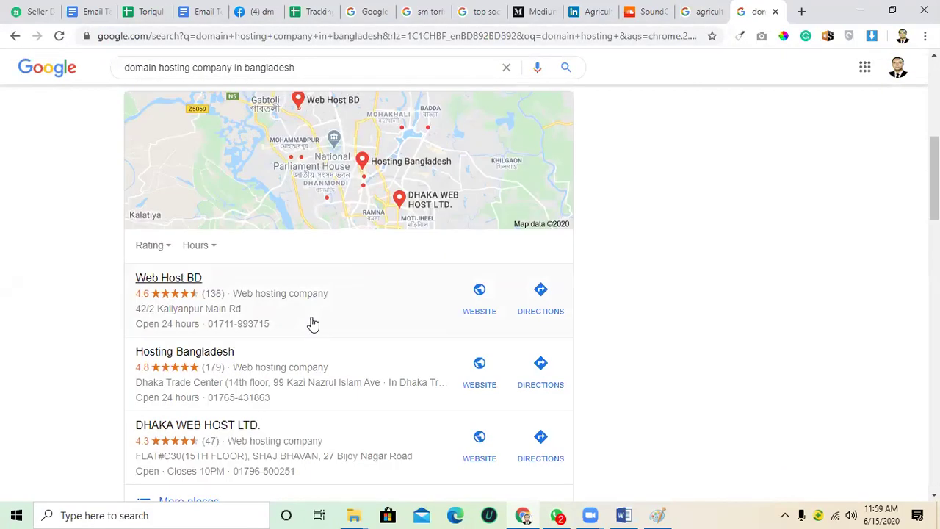
scroll(313, 323, up, 5)
scroll(653, 337, up, 1)
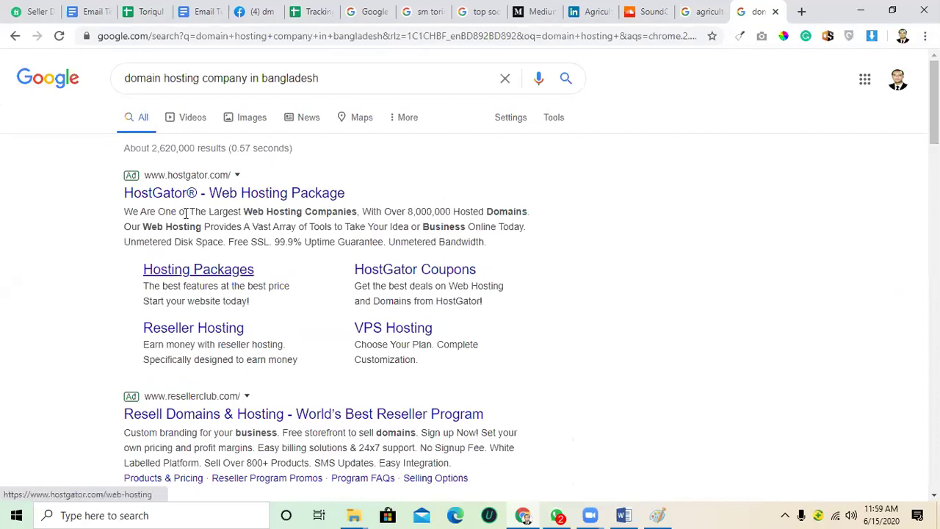
drag(137, 80, 344, 87)
click(343, 88)
click(621, 155)
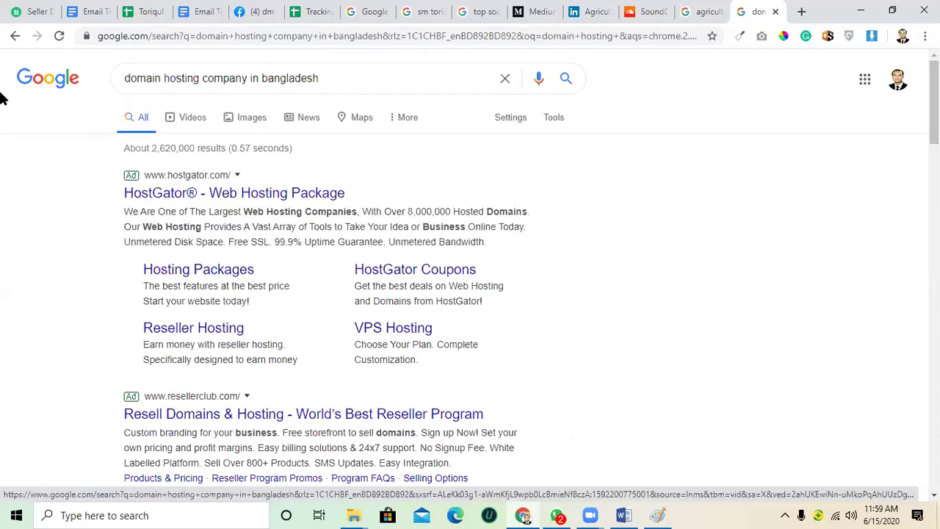
scroll(258, 168, down, 3)
scroll(258, 167, down, 7)
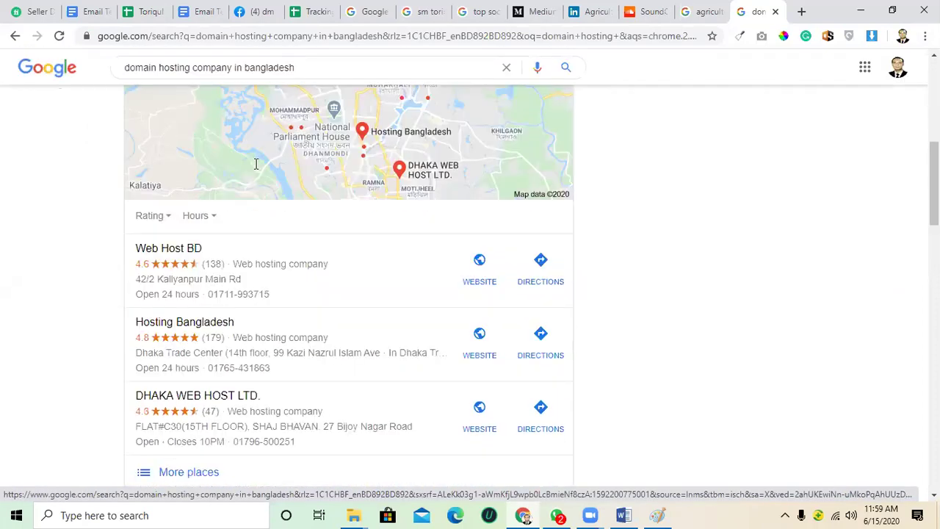
drag(106, 277, 513, 378)
click(668, 327)
scroll(637, 297, up, 5)
scroll(638, 297, up, 3)
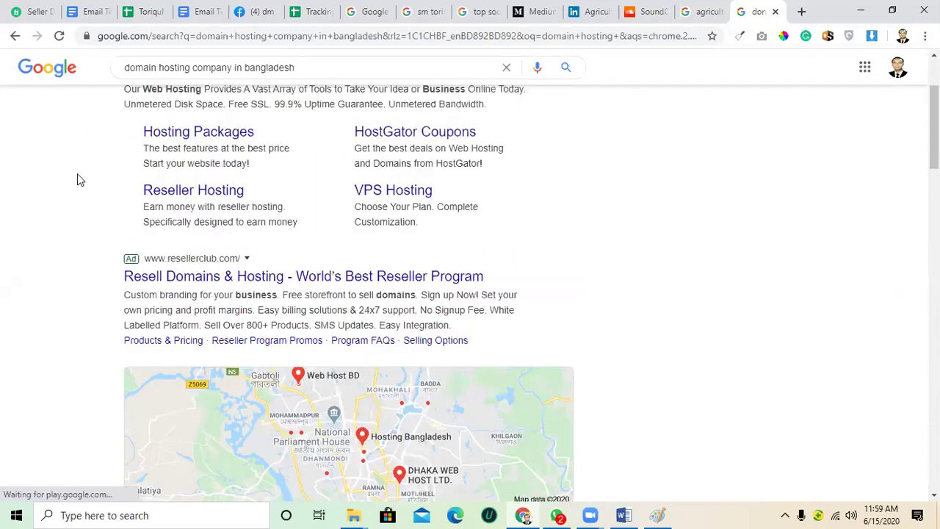
Step: Review the search phrase, the HostGator and ResellerClub ads, and the map listings on the domain hosting results page
scroll(125, 166, up, 2)
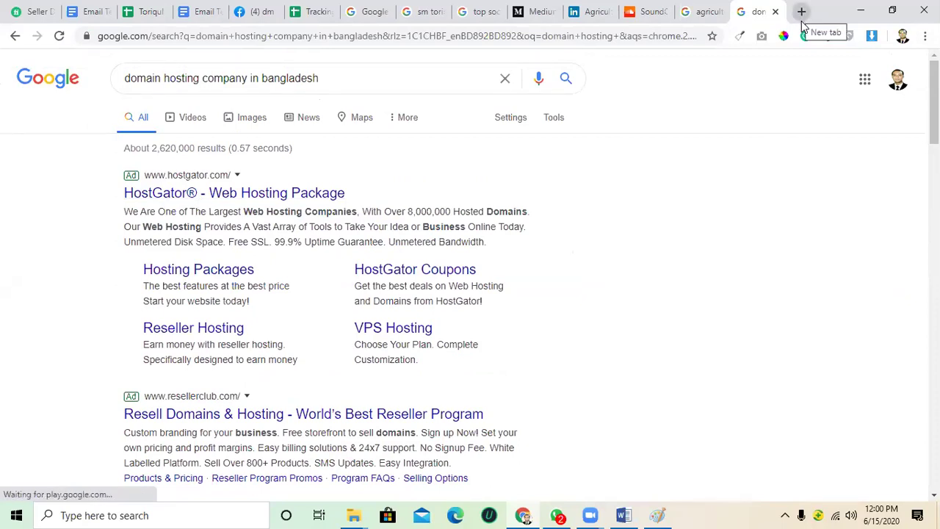
click(328, 77)
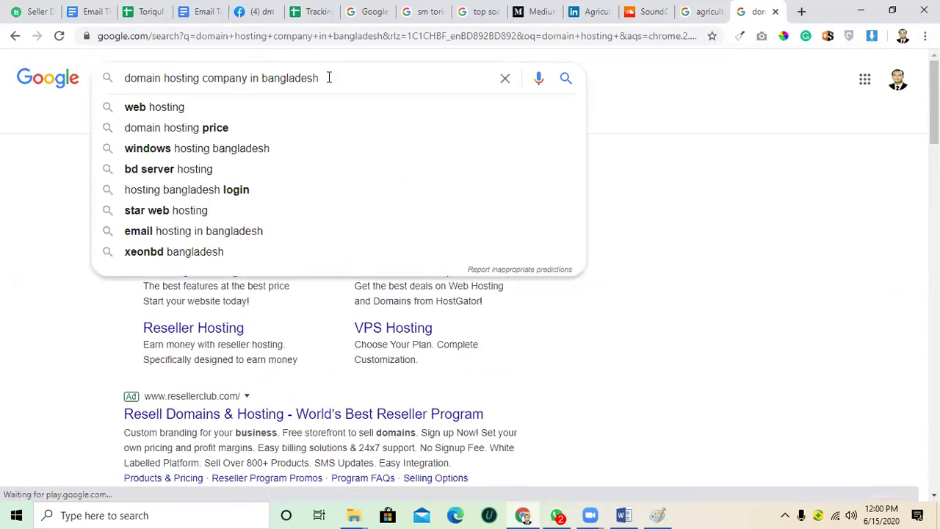
click(56, 132)
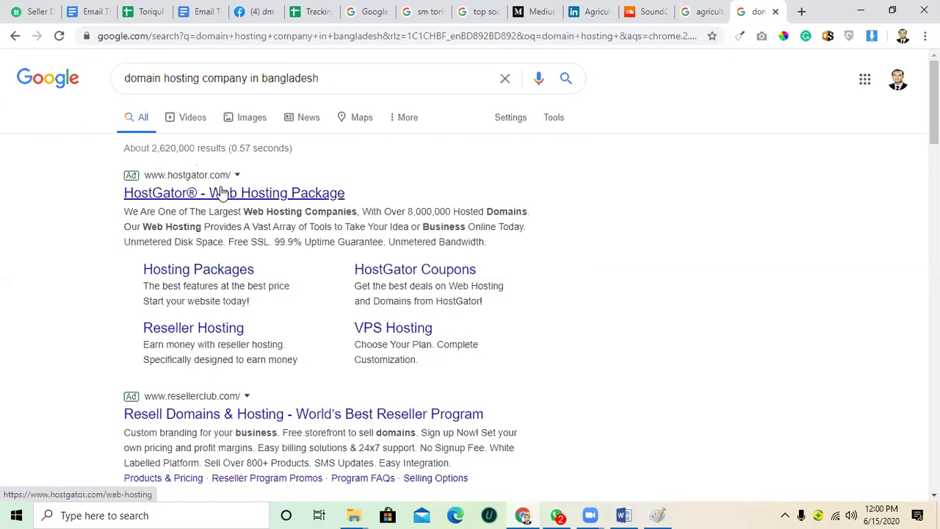
click(156, 197)
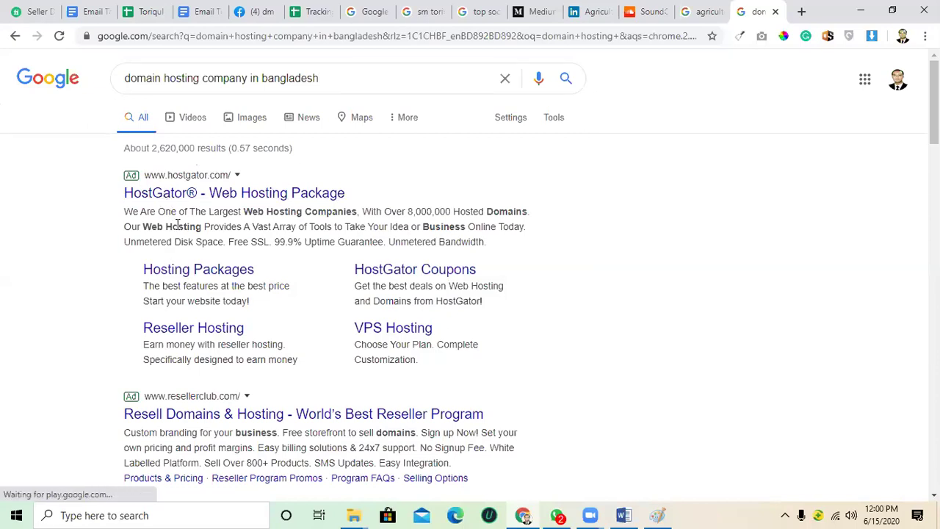
drag(322, 77, 113, 73)
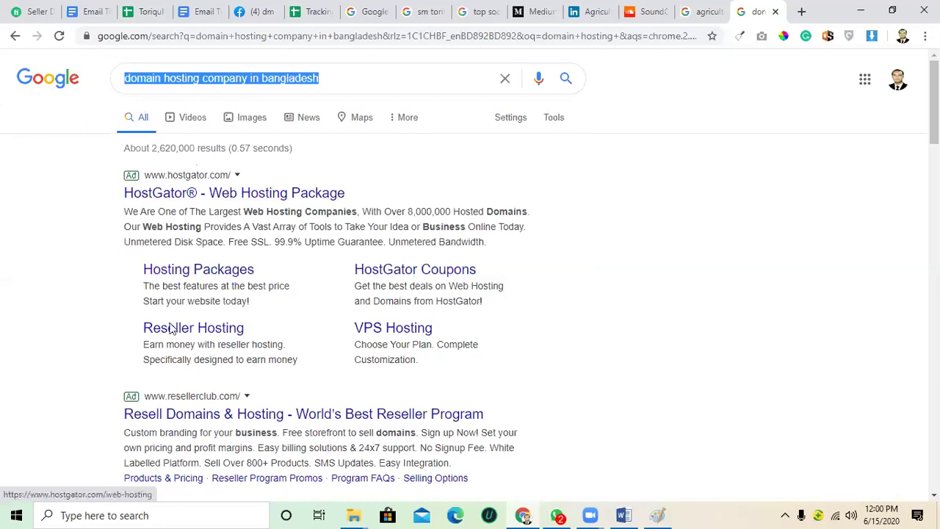
scroll(173, 331, down, 2)
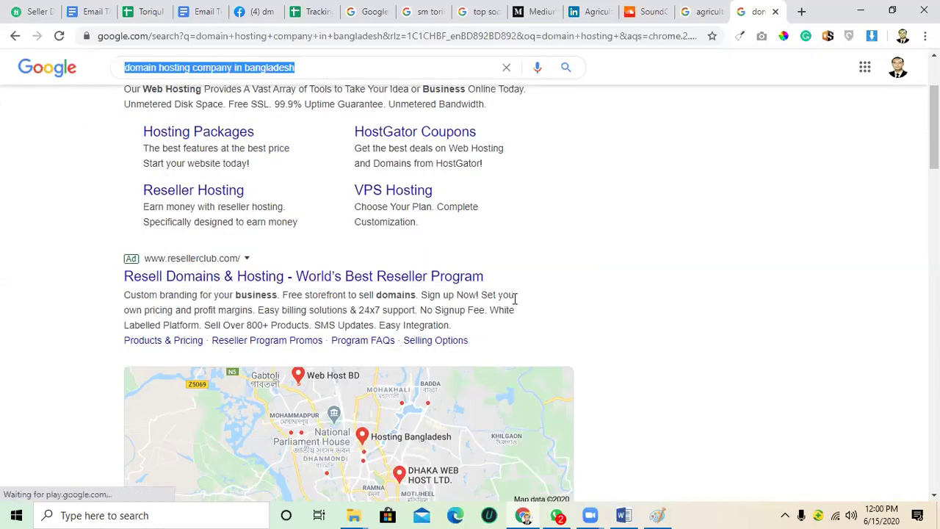
scroll(515, 297, down, 4)
scroll(516, 300, down, 4)
scroll(516, 301, up, 4)
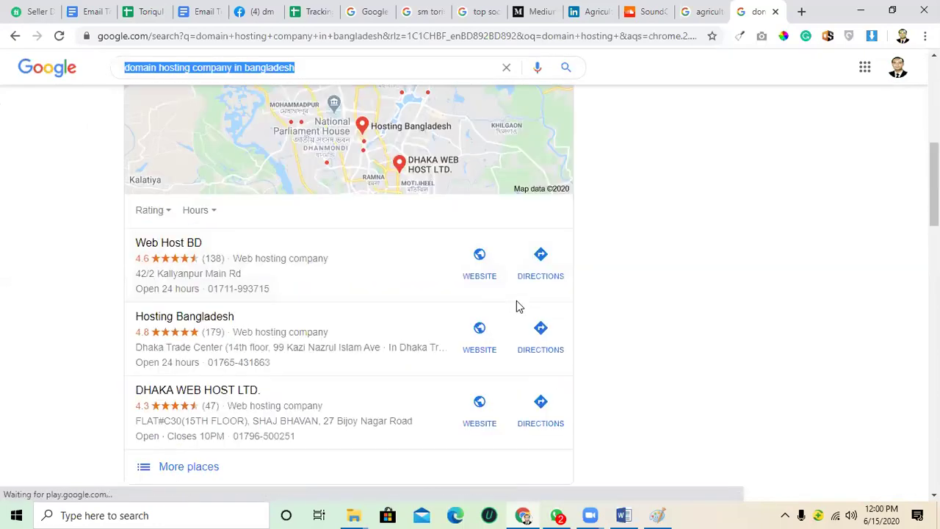
scroll(565, 325, up, 4)
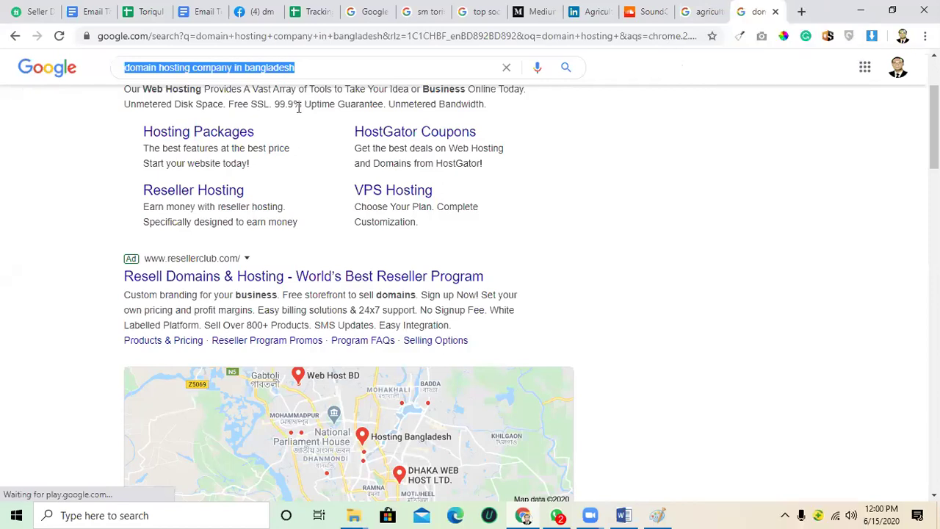
scroll(299, 107, up, 2)
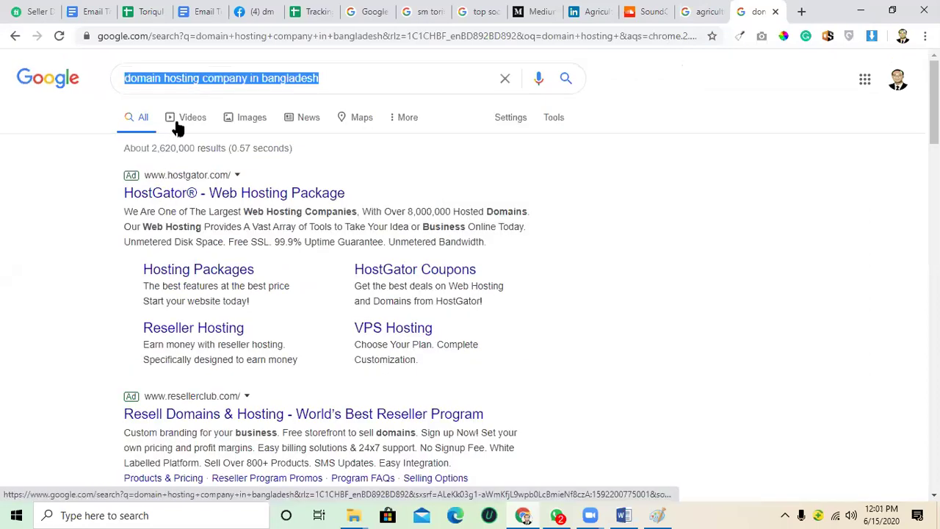
Step: Open the Eicra Linux web hosting and Dhaka Web Host results in new tabs and view the Eicra page
scroll(253, 269, down, 1)
scroll(254, 274, down, 10)
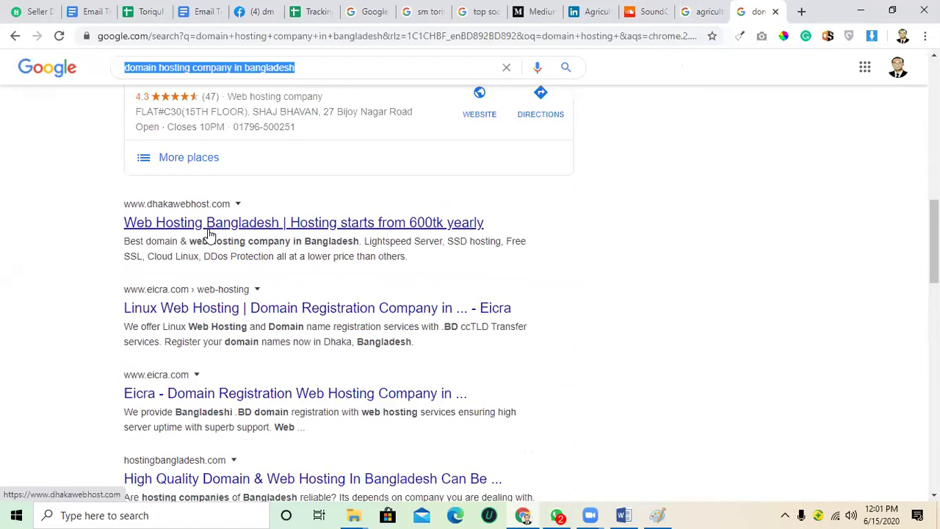
right_click(224, 309)
click(283, 313)
right_click(232, 220)
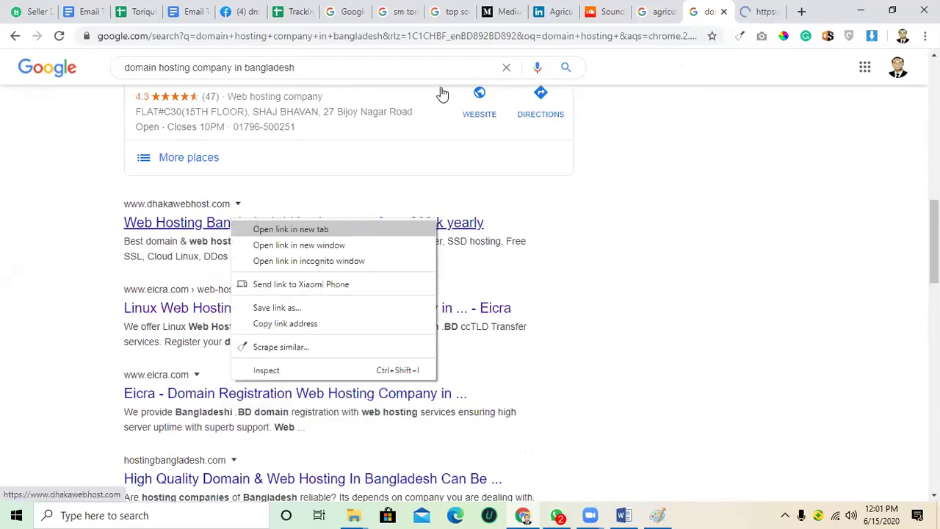
click(290, 229)
click(708, 10)
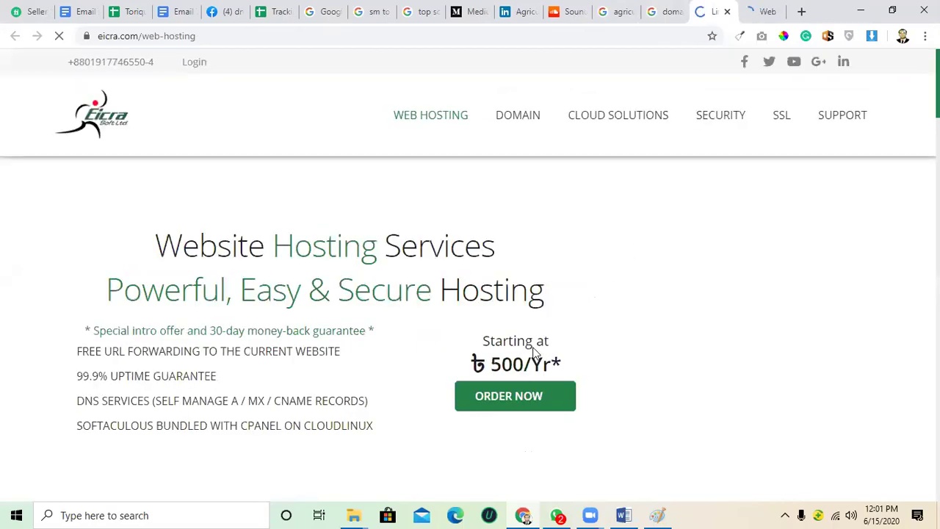
scroll(534, 346, down, 1)
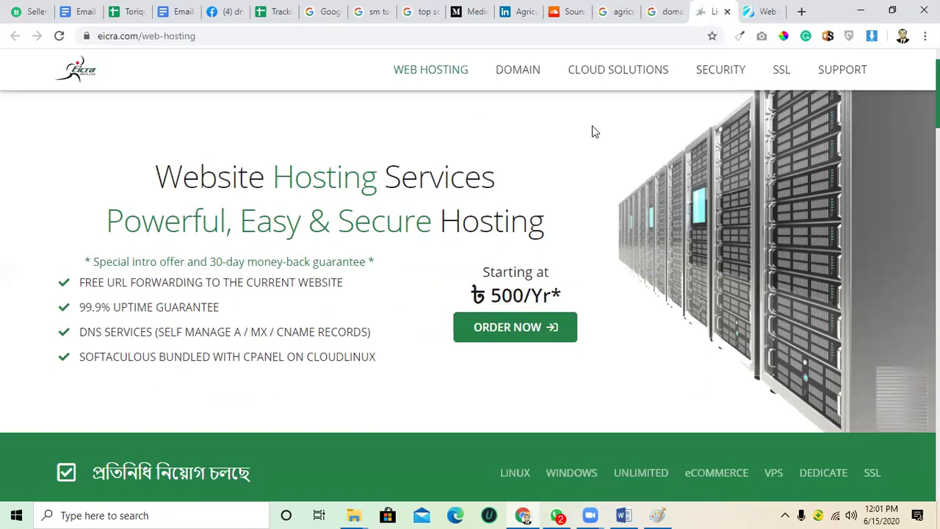
Step: Switch past the SlideShare presentation to SoundCloud and look through its homepage, including the trending tracks
click(517, 11)
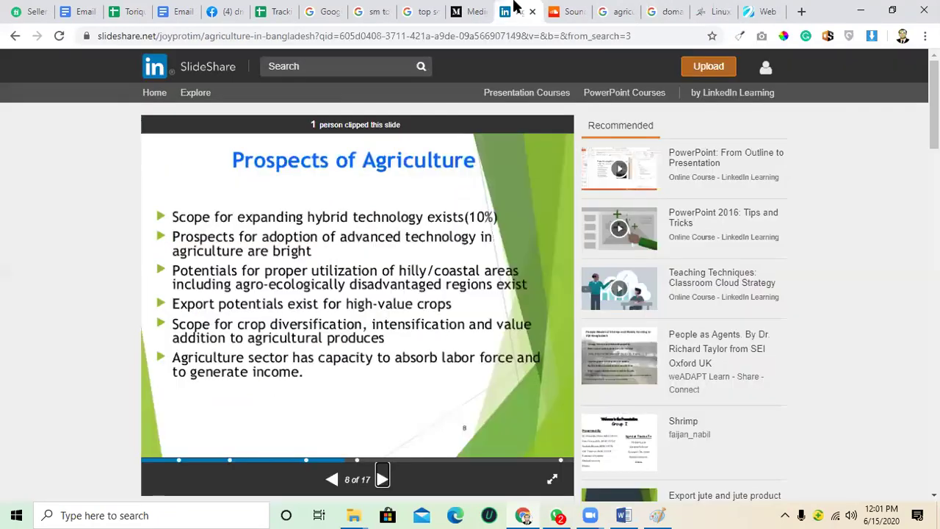
click(568, 11)
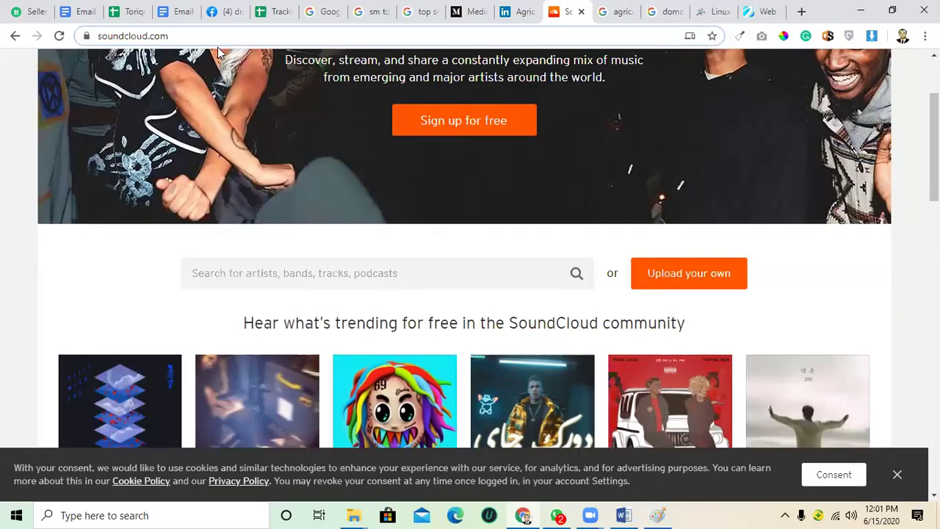
click(183, 41)
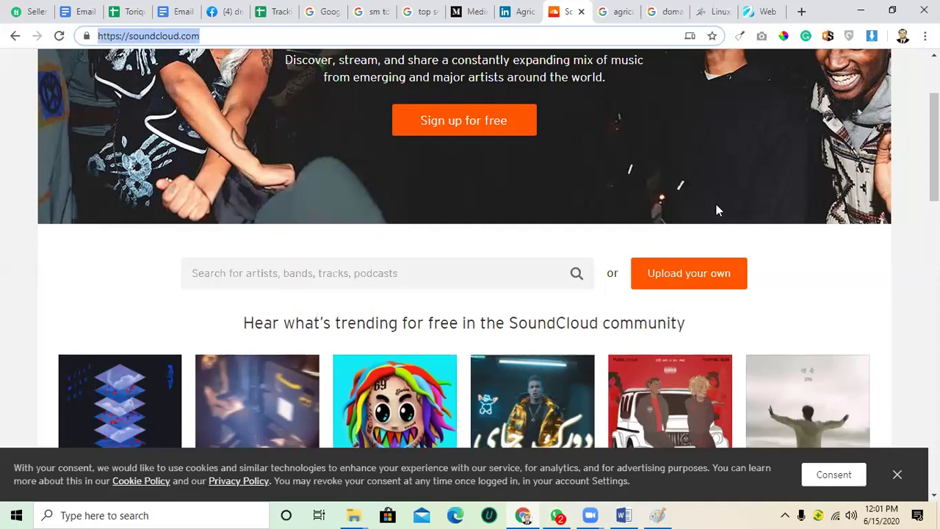
scroll(659, 346, down, 4)
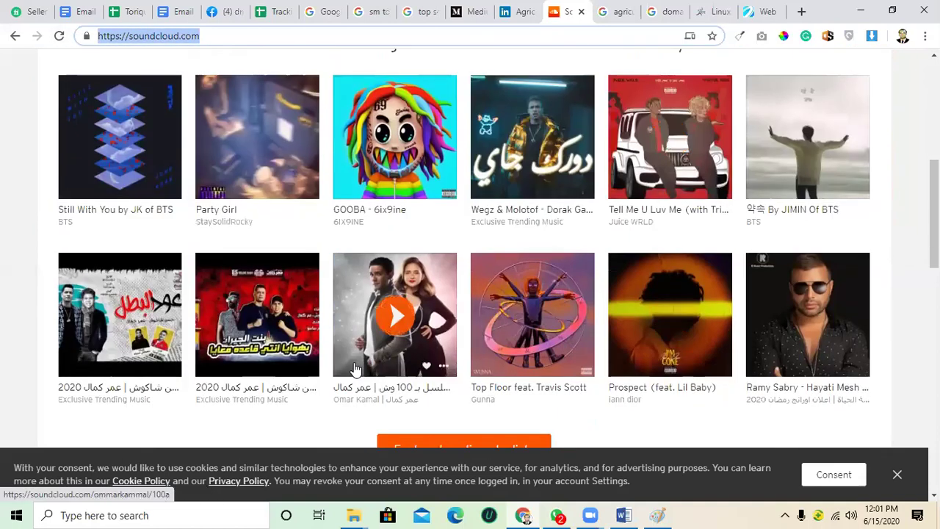
scroll(389, 309, down, 8)
scroll(419, 265, up, 15)
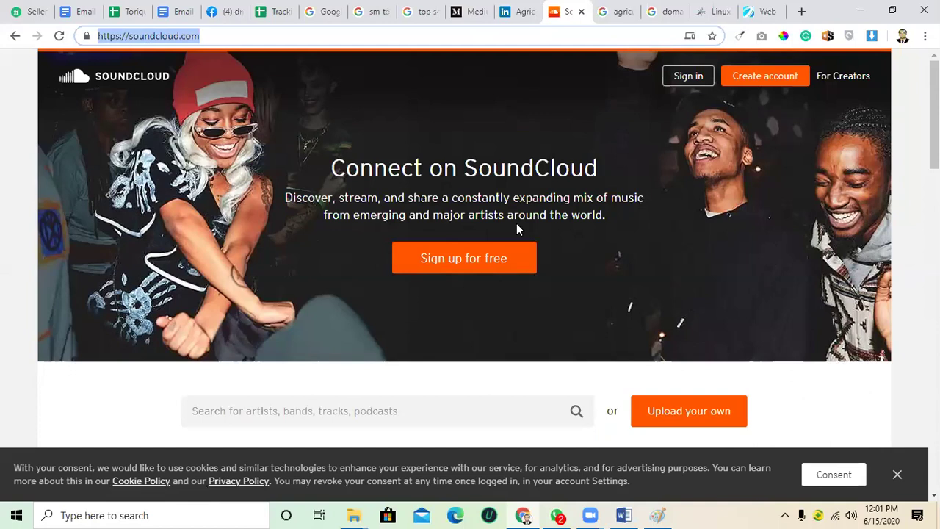
scroll(508, 233, down, 4)
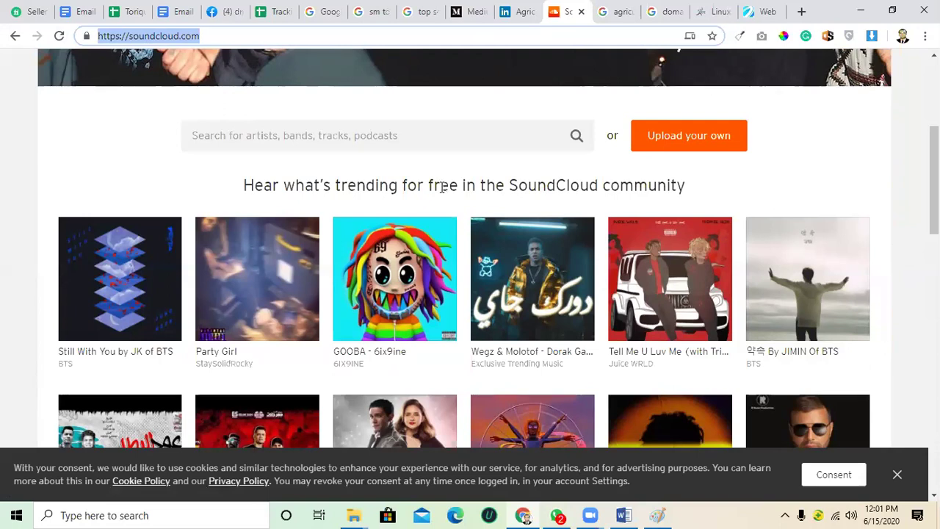
scroll(294, 352, down, 5)
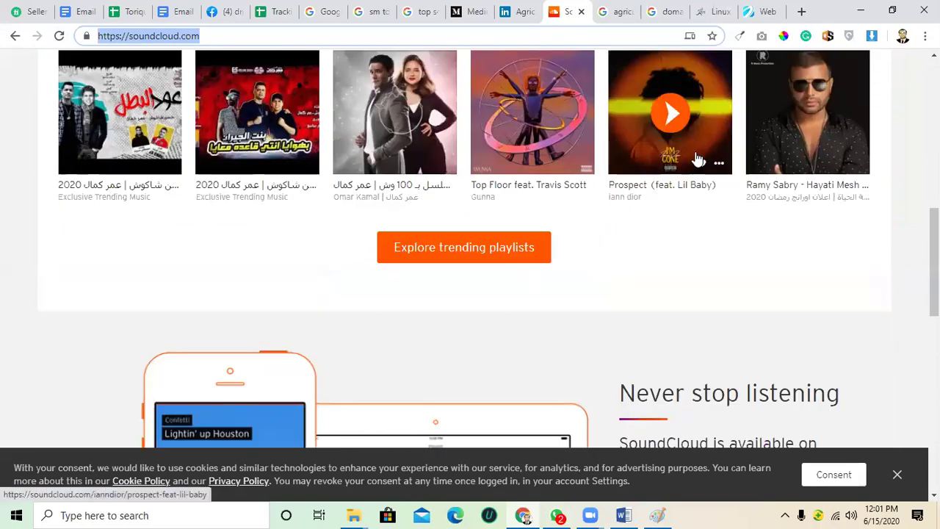
scroll(652, 429, up, 9)
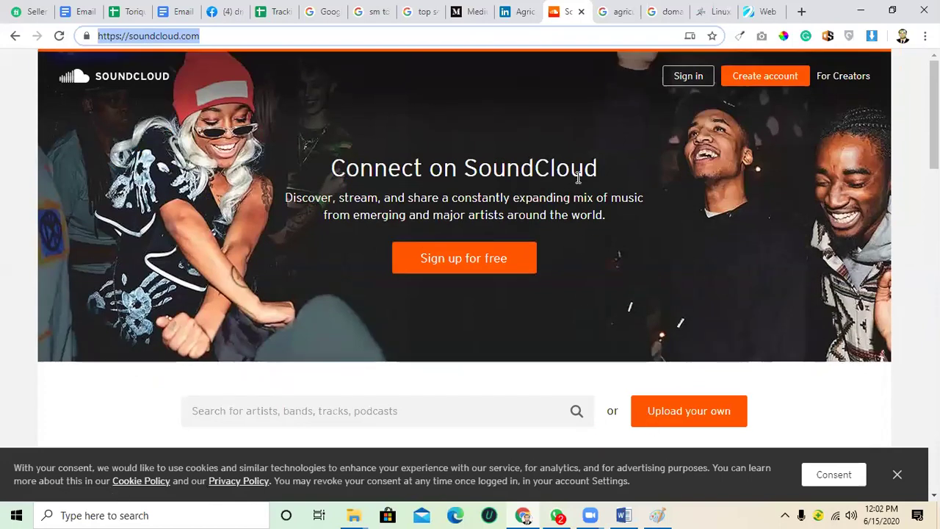
Step: Revisit the Eicra page and examine the yearly SSD hosting packages and domain prices on the Dhaka Web Host site
click(720, 9)
mouse_move(720, 69)
scroll(640, 191, down, 10)
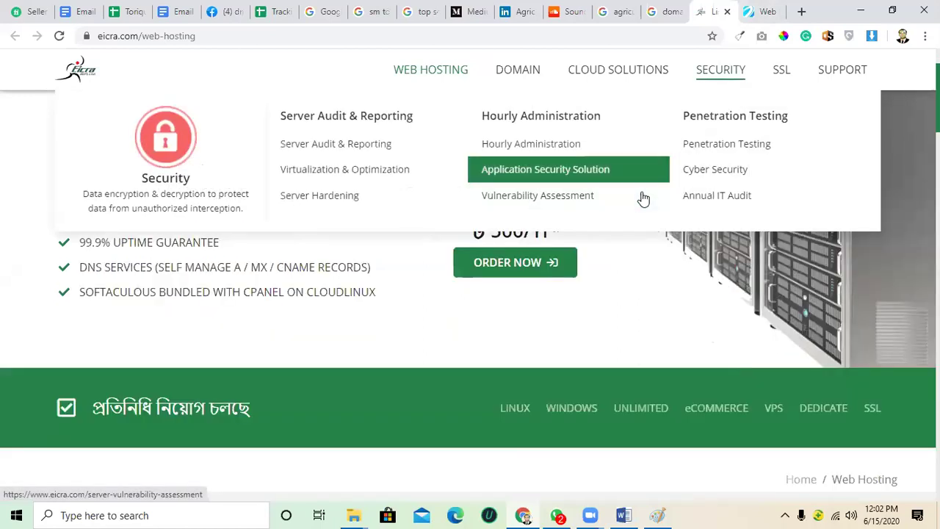
click(769, 9)
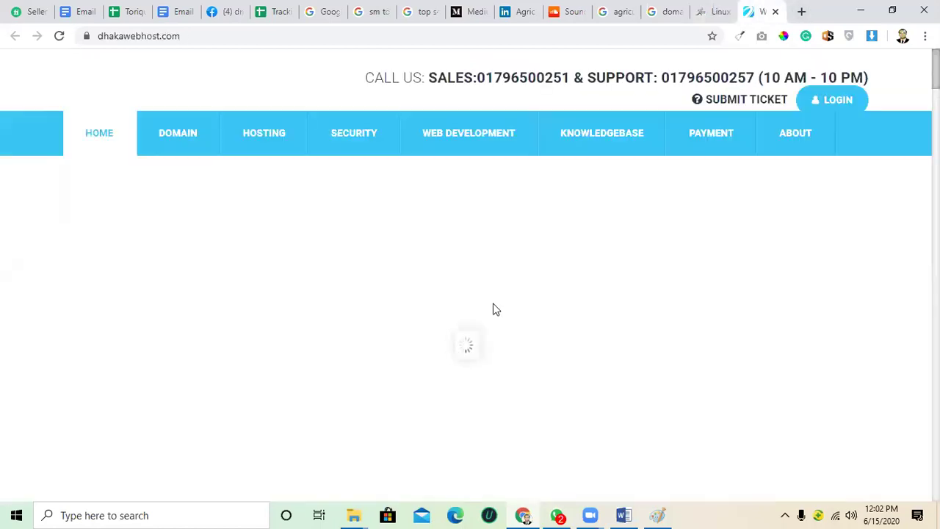
scroll(494, 310, down, 8)
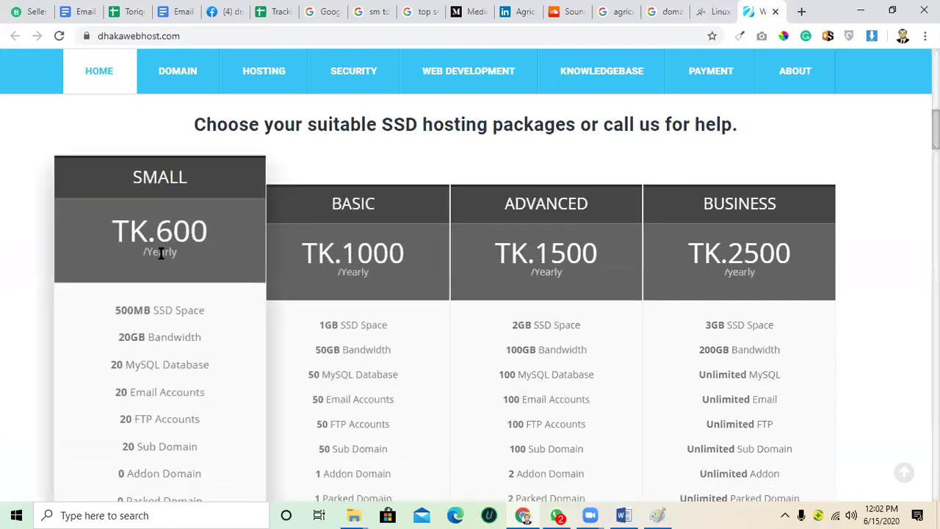
scroll(563, 279, down, 2)
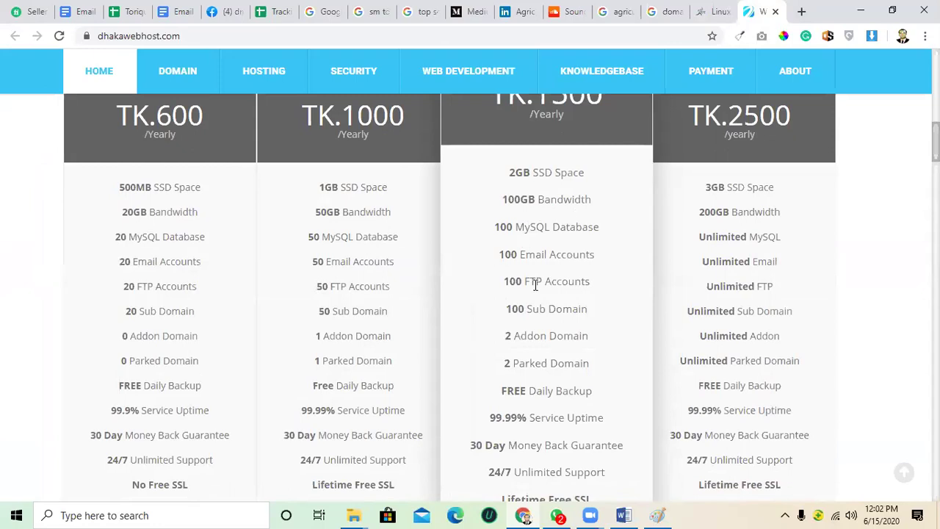
scroll(536, 285, down, 1)
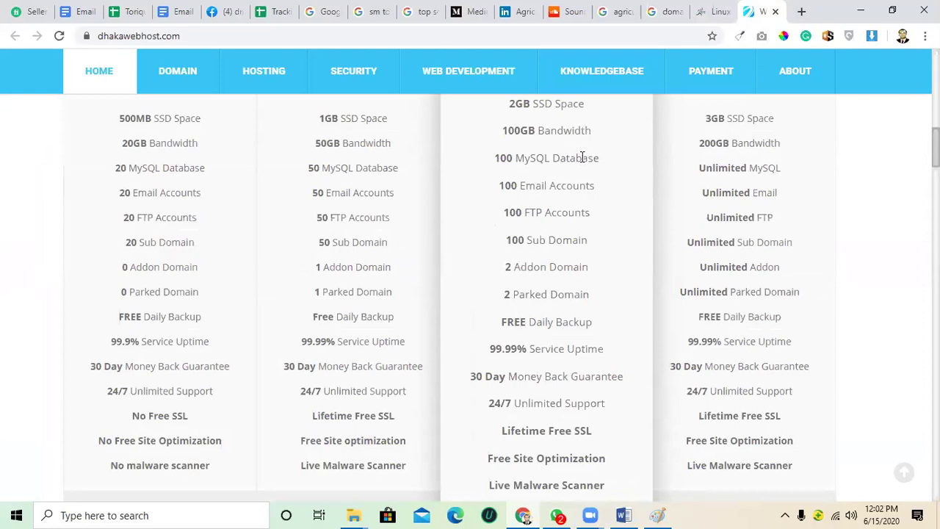
scroll(525, 279, down, 5)
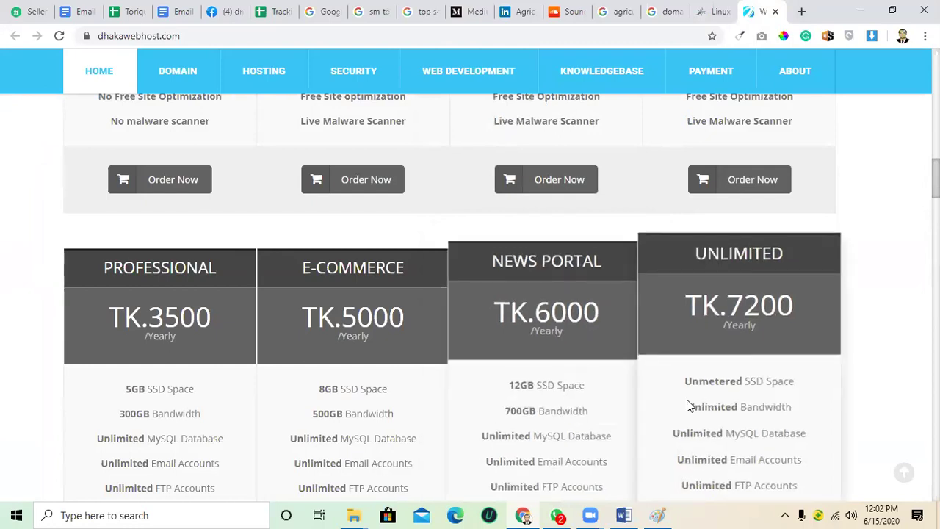
scroll(689, 407, up, 8)
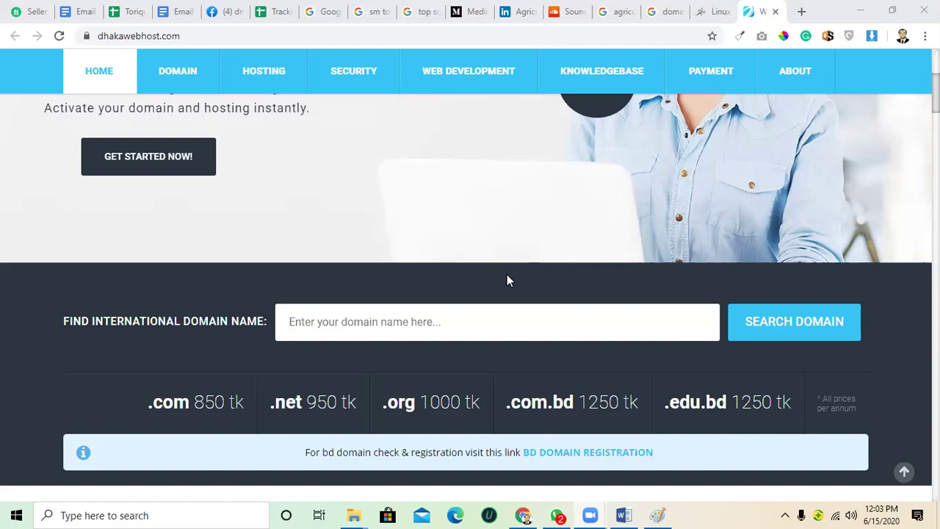
Step: Revisit the SlideShare agriculture presentation and the SoundCloud homepage, with a brief switch to Word and back
click(515, 11)
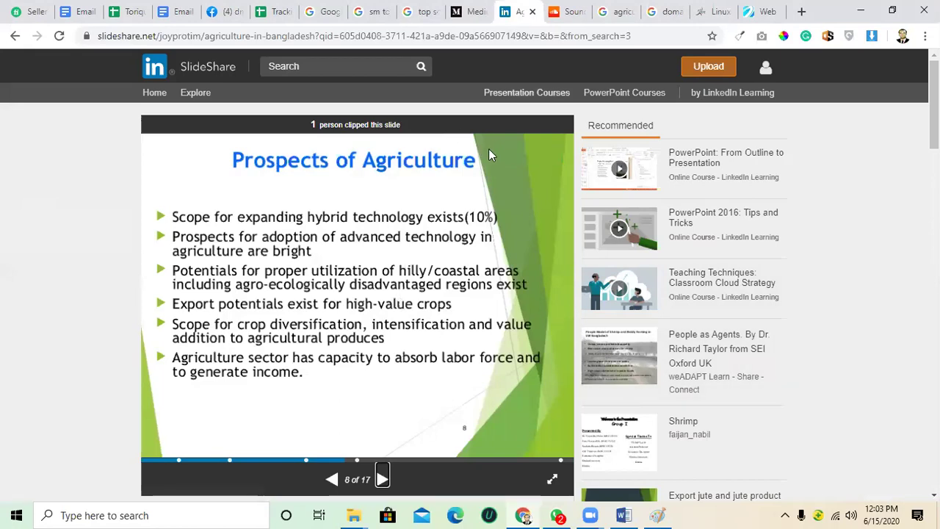
click(572, 7)
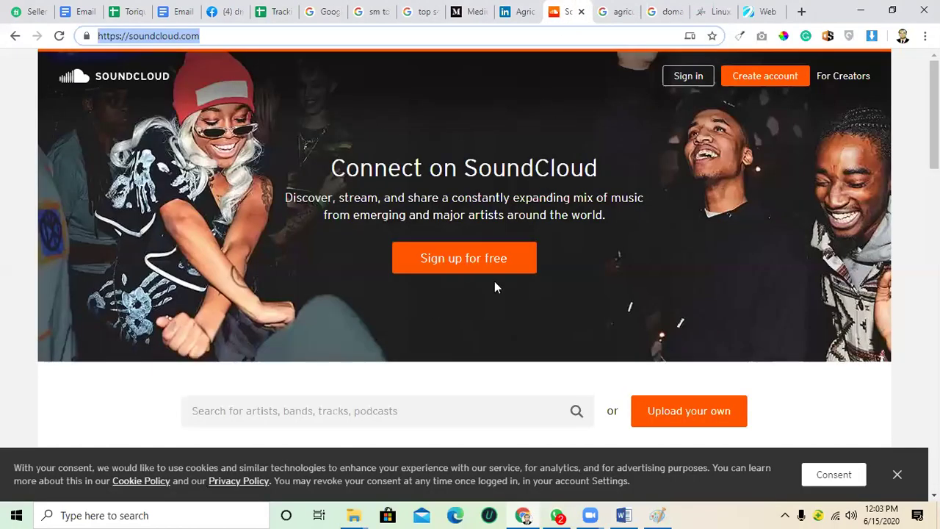
click(623, 515)
click(416, 234)
click(890, 8)
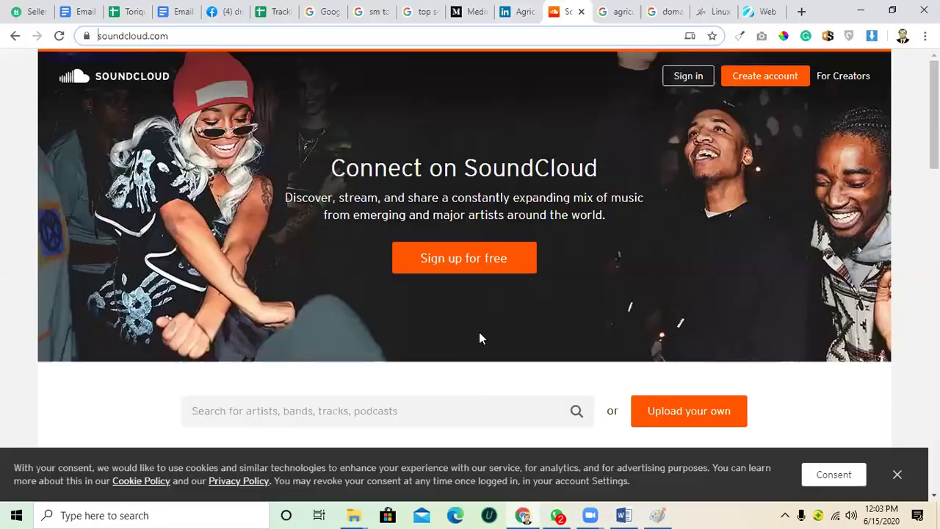
Step: Look over SoundCloud's homepage from the sign-up banner through the trending tracks to the creators section
scroll(455, 367, down, 5)
scroll(442, 338, down, 8)
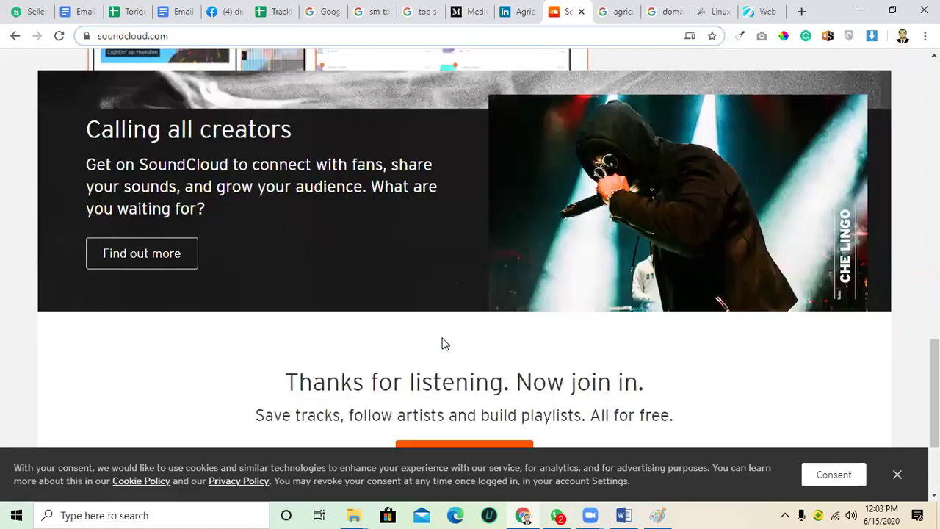
scroll(439, 332, up, 10)
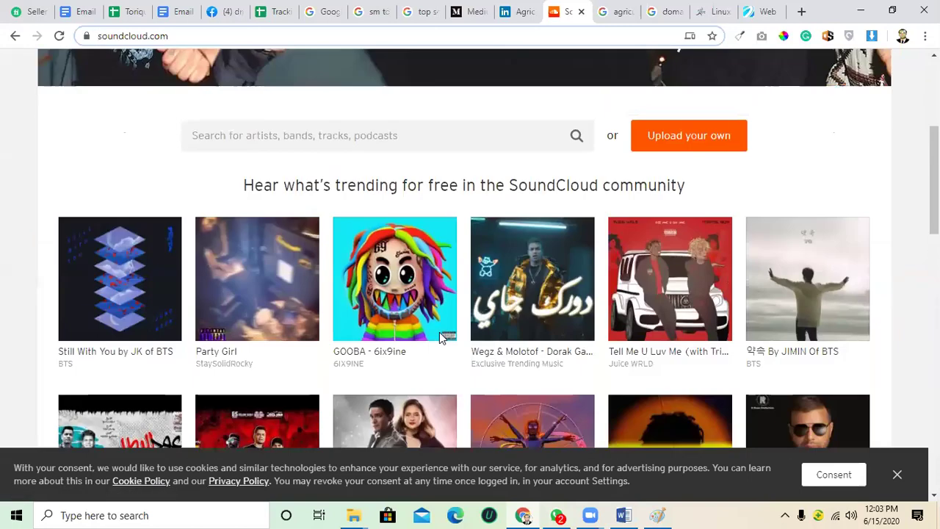
scroll(440, 332, up, 4)
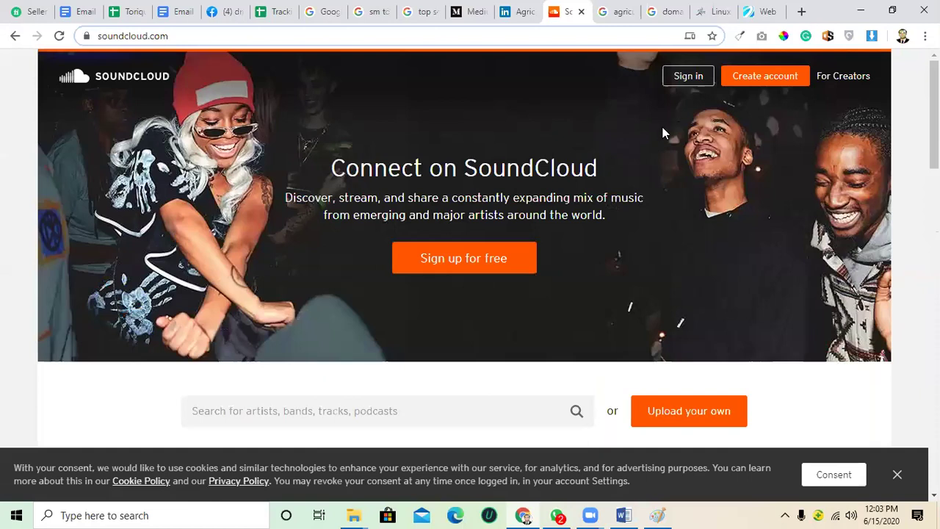
scroll(504, 315, down, 5)
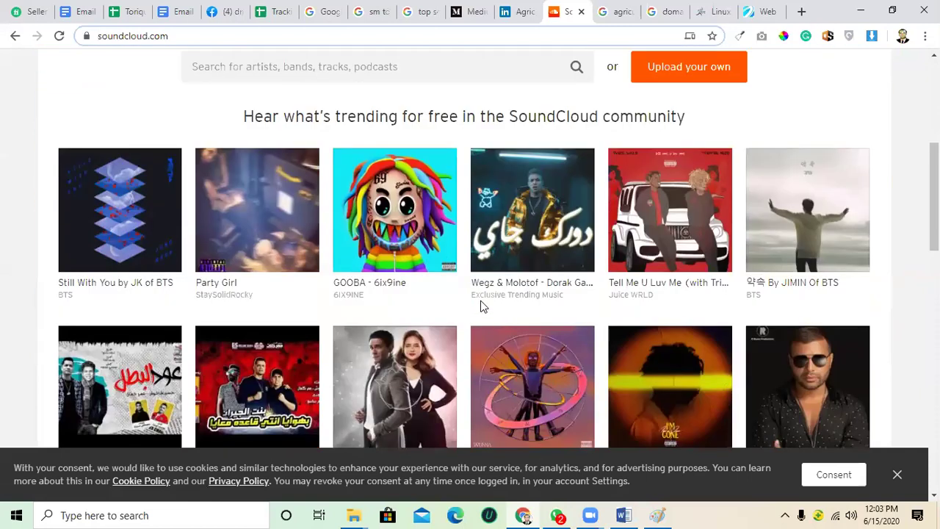
Step: Open the trending track "Tell Me U Luv Me" on SoundCloud, examine its waveform, comments and related tracks, and close the SoundCloud page
click(145, 99)
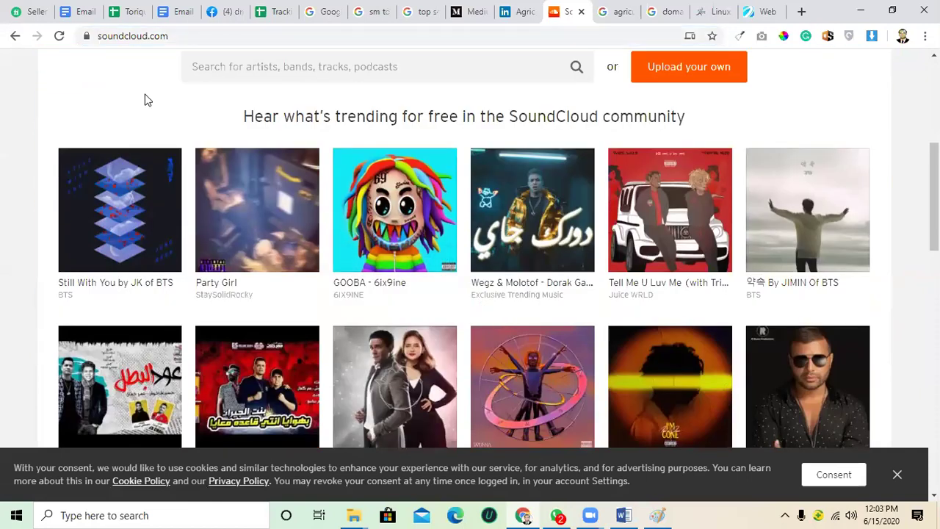
click(639, 219)
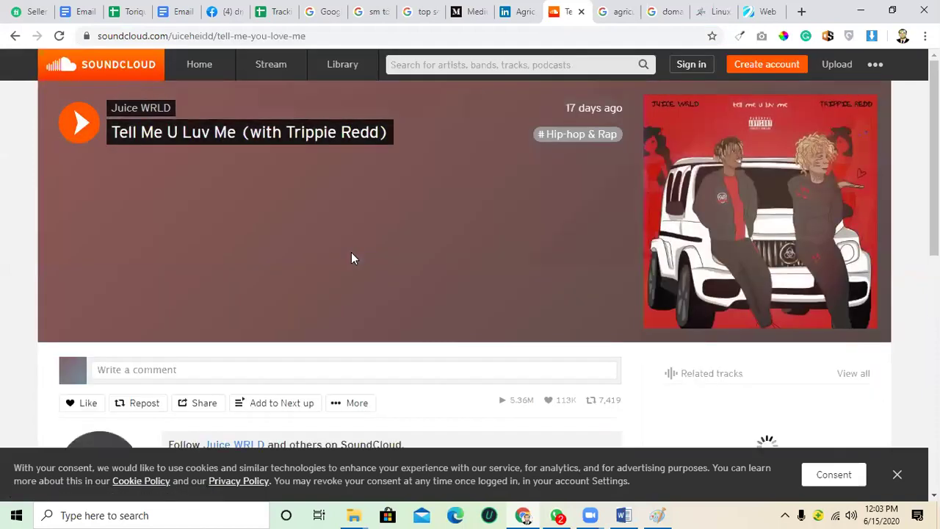
scroll(351, 257, down, 2)
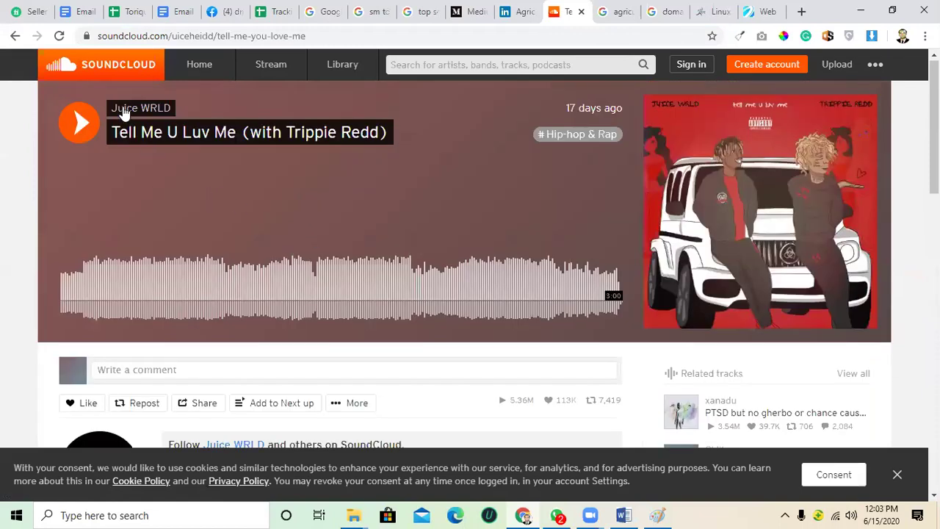
scroll(196, 214, down, 5)
scroll(196, 210, down, 3)
scroll(260, 238, up, 6)
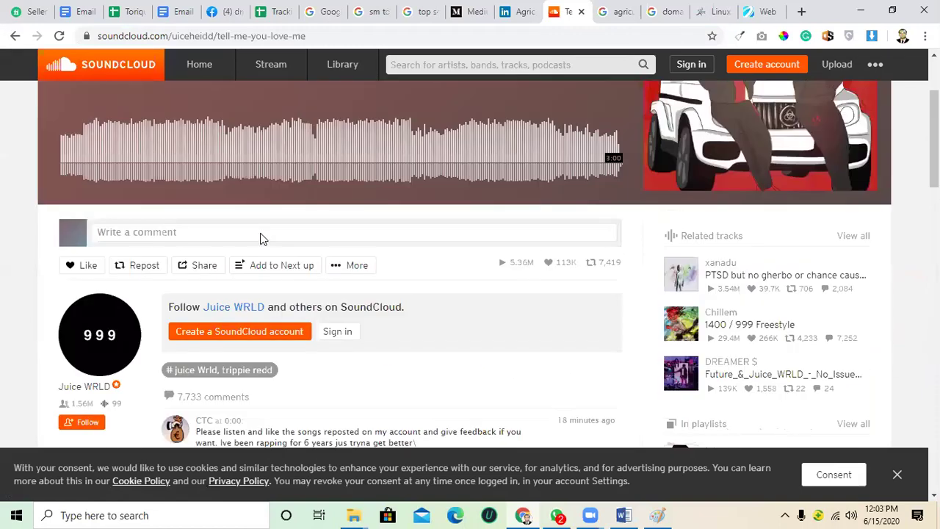
scroll(271, 195, up, 1)
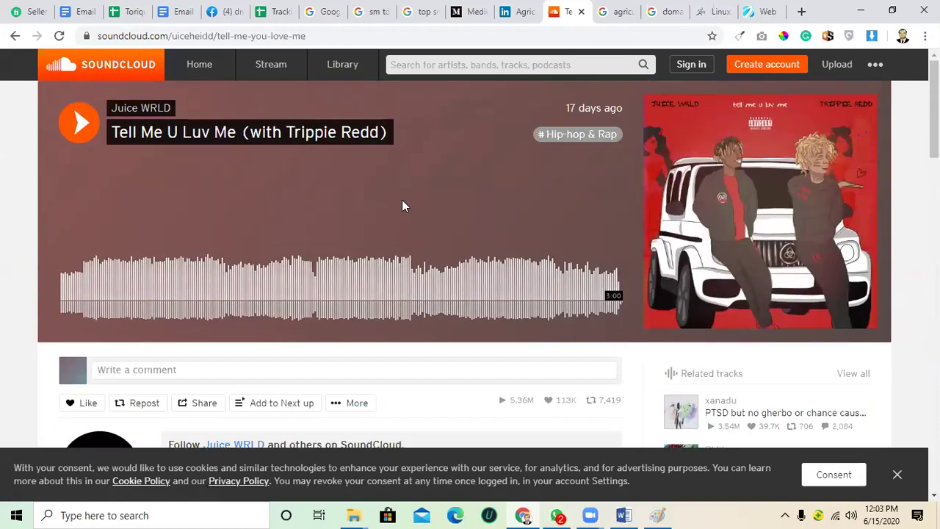
scroll(315, 228, down, 10)
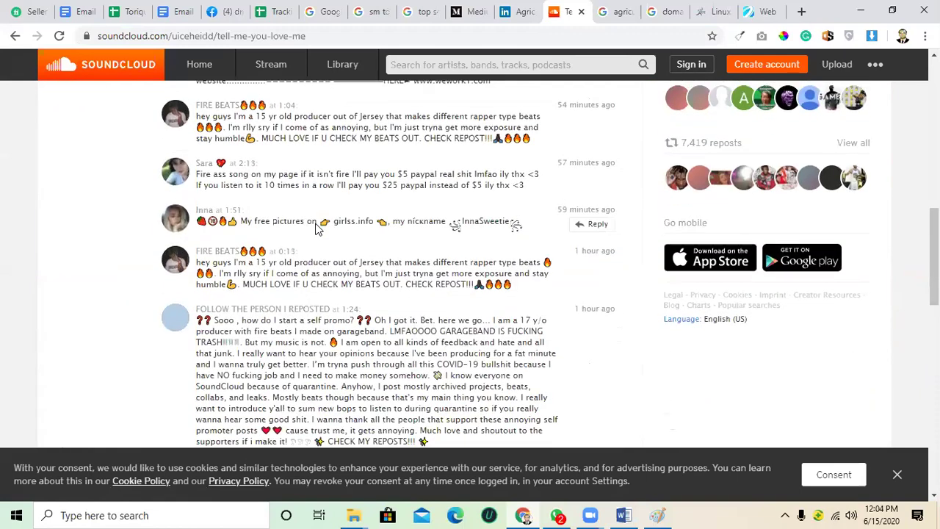
scroll(317, 230, up, 10)
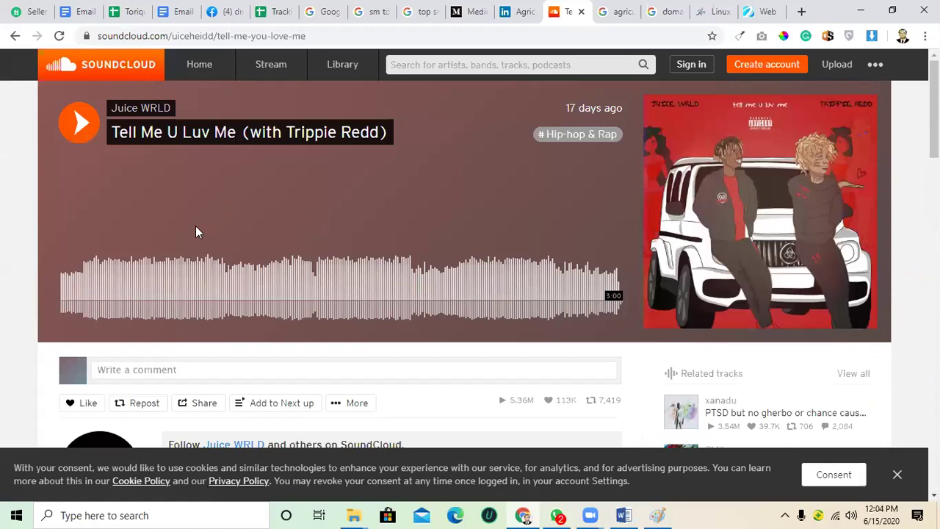
click(582, 14)
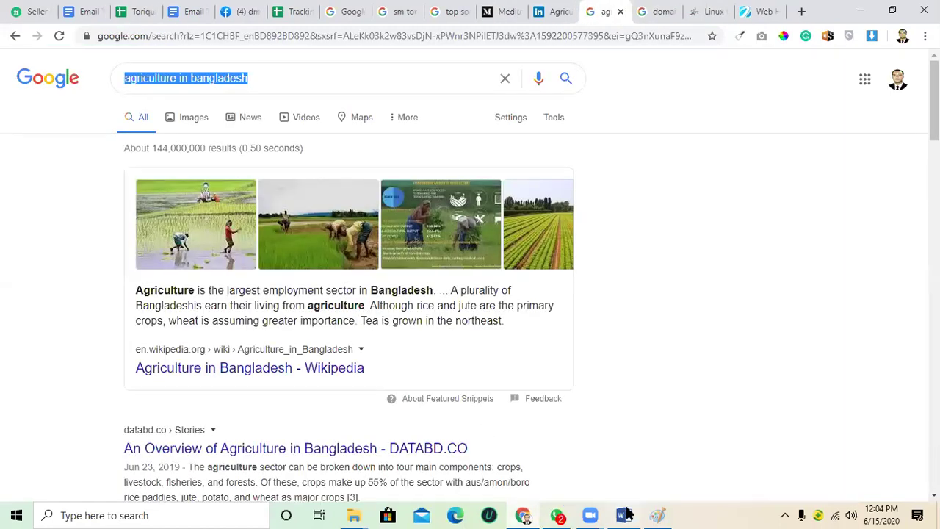
Step: Switch to the Course details document in Word and examine the Day - 3 session outline
key(alt+Tab)
scroll(426, 319, down, 7)
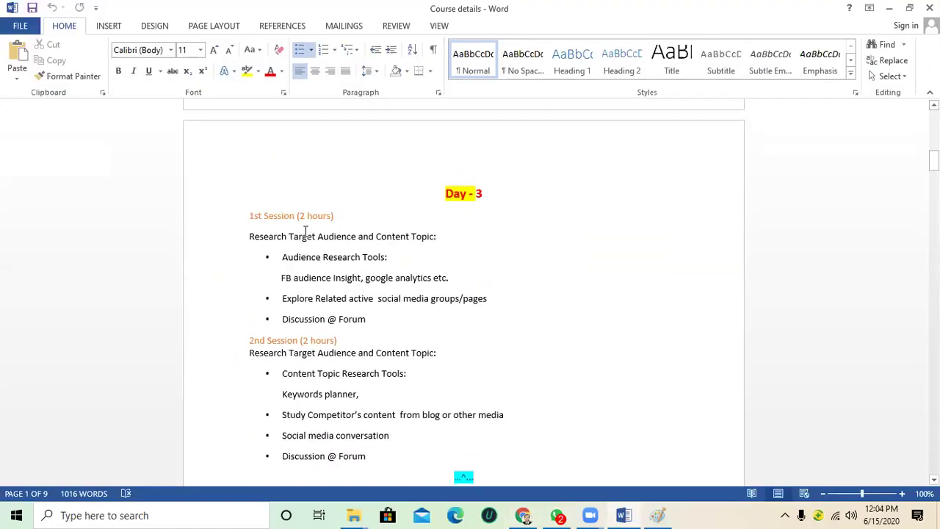
click(421, 237)
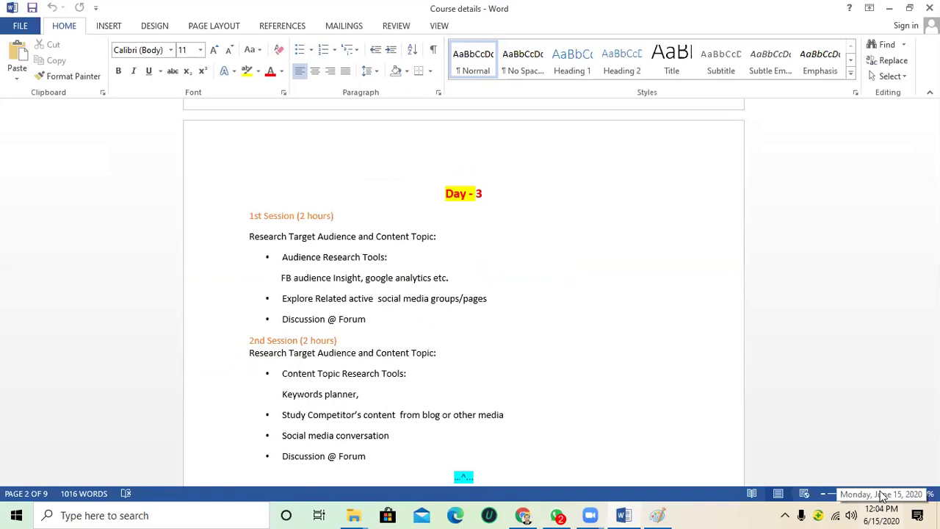
Step: Minimize Word and the browser to show the desktop, and refresh the desktop
click(889, 9)
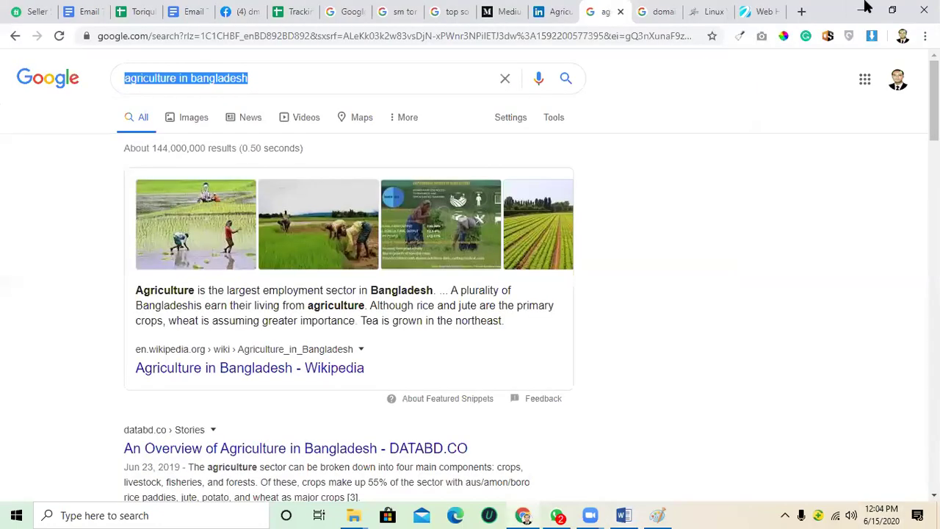
click(862, 7)
right_click(425, 137)
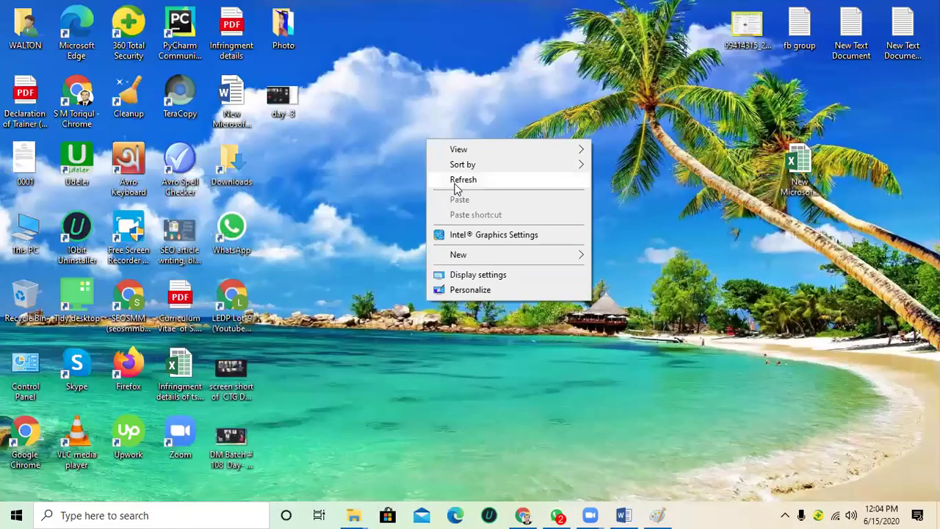
click(458, 185)
right_click(405, 151)
click(433, 192)
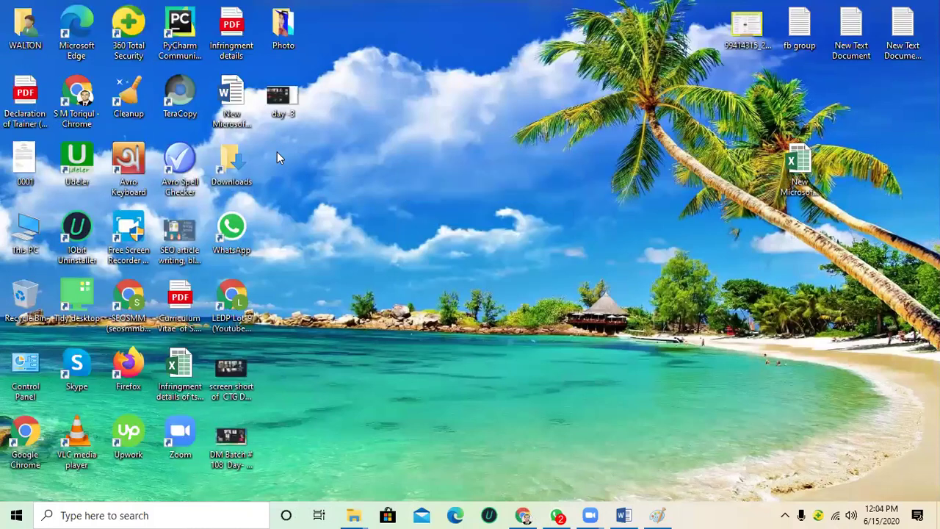
Step: Open New Microsoft Word Document from the desktop and replace all of its text with "10 munites brack"
click(230, 102)
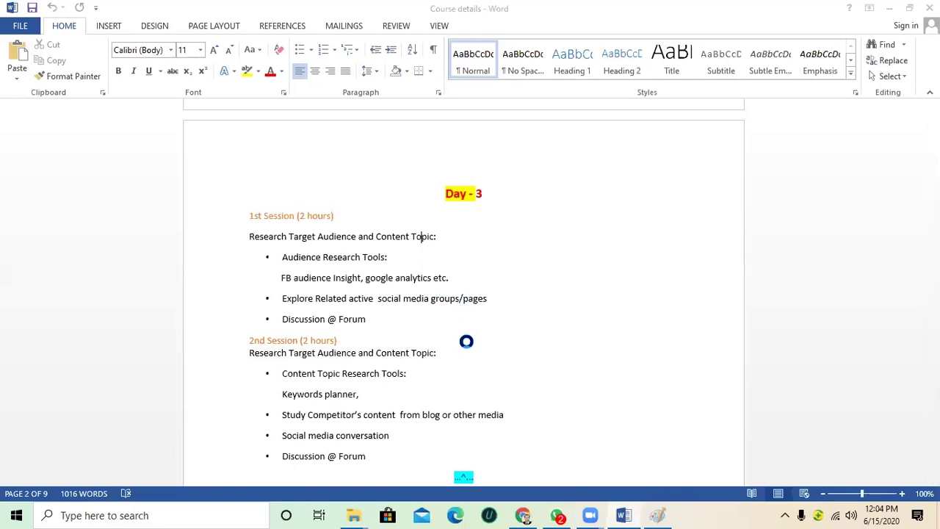
scroll(463, 344, down, 9)
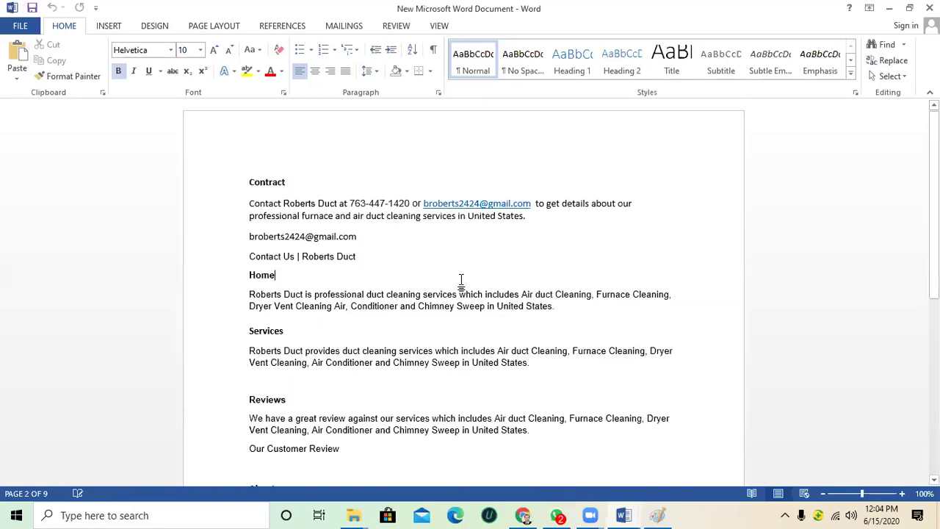
key(ctrl+a)
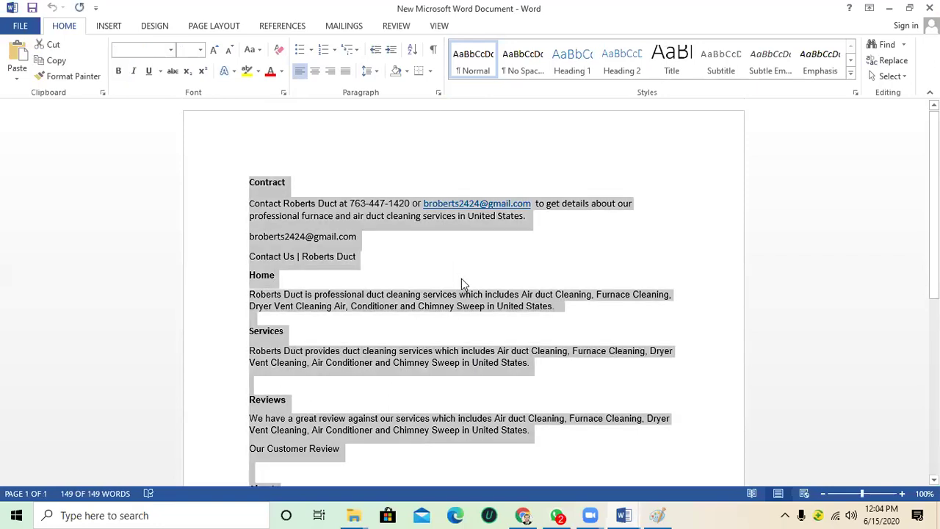
text(10 munites be)
key(BackSpace)
text(rack)
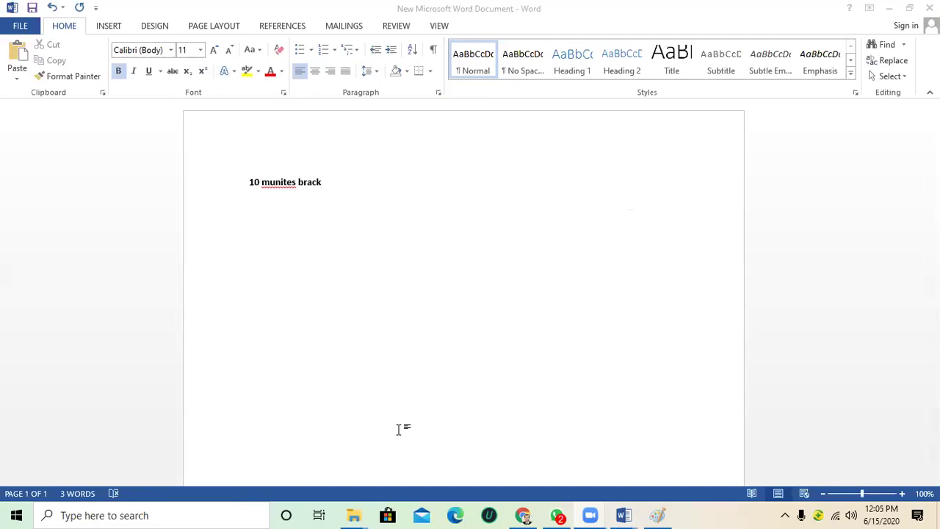
Step: Minimize the break notice and the Course details document, and refresh the desktop
click(888, 8)
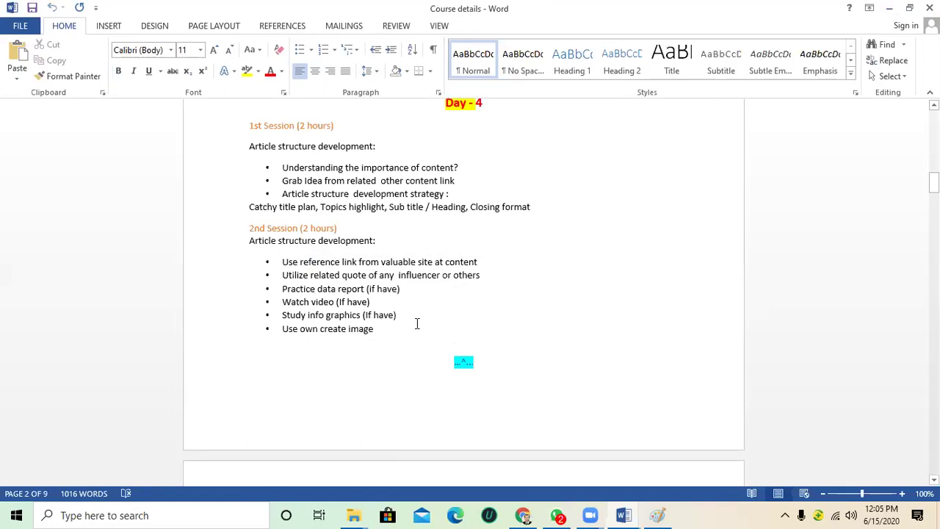
click(889, 8)
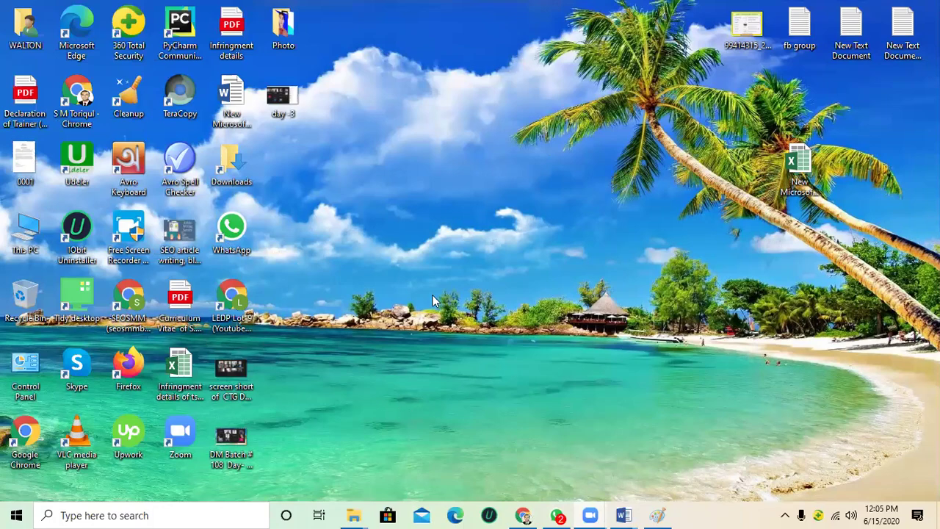
right_click(407, 282)
click(440, 321)
key(alt+Tab)
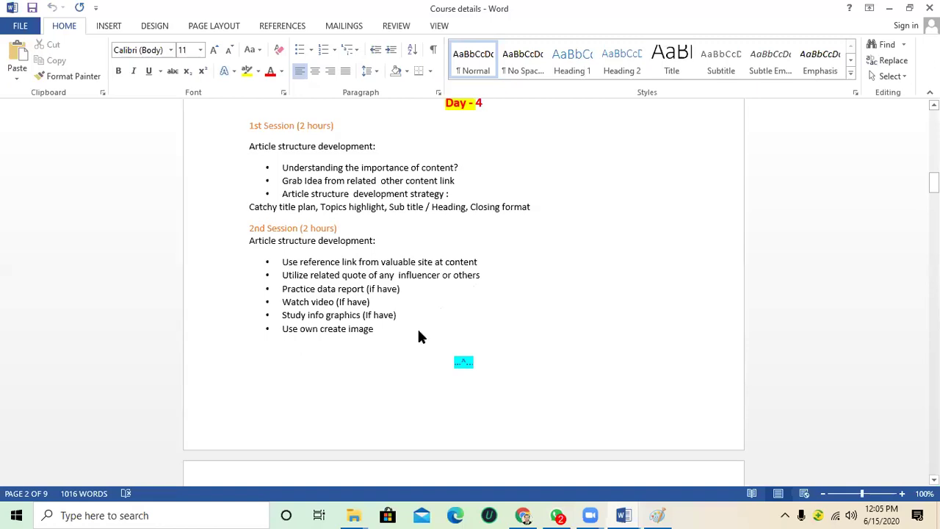
click(889, 8)
right_click(437, 233)
click(471, 272)
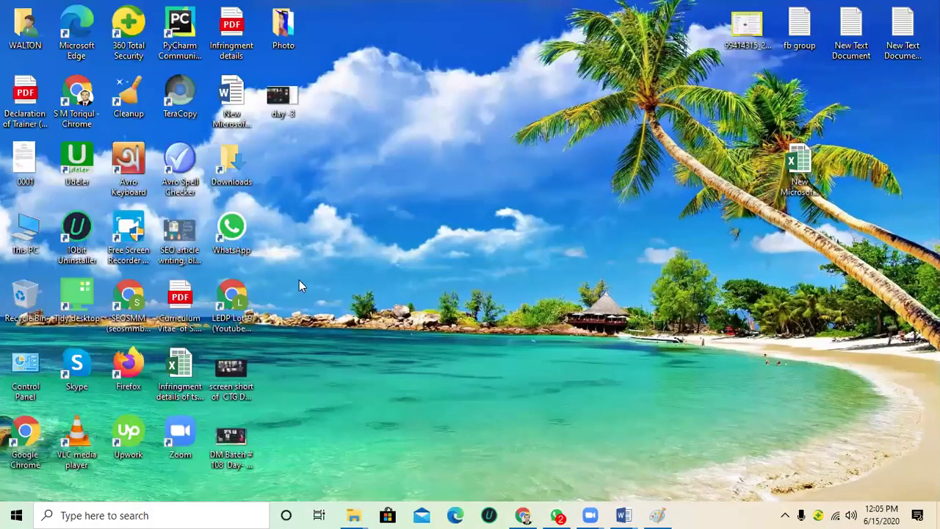
Step: Reopen the break notice document, enlarge its "10 munites brack" line to 48 pt and highlight it in yellow
double_click(248, 100)
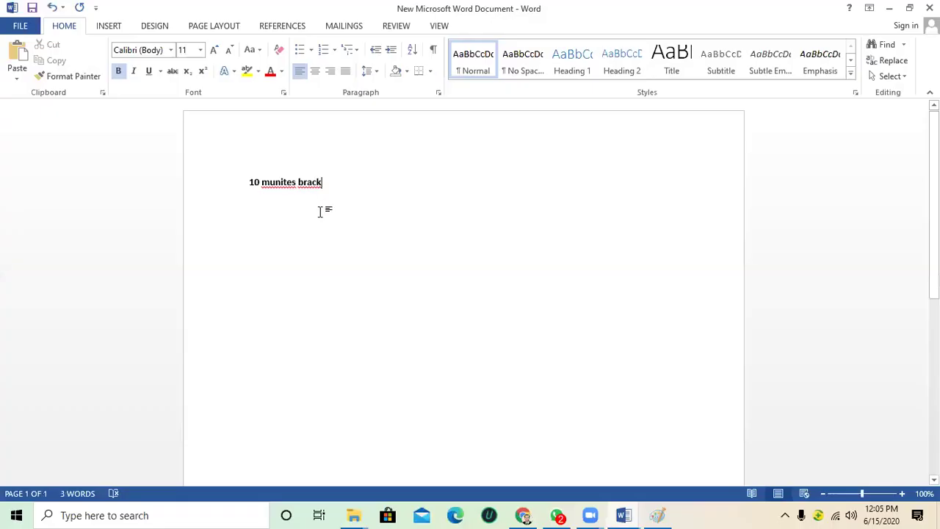
drag(353, 182, 226, 180)
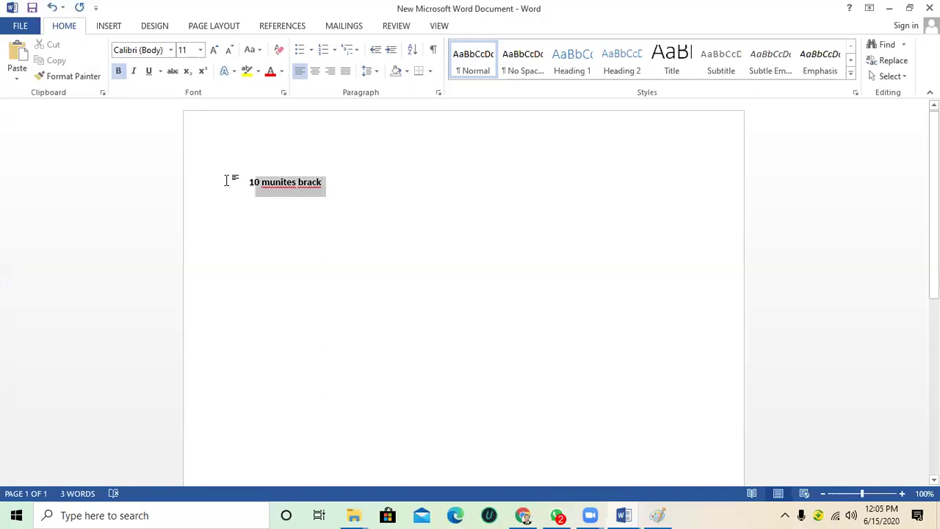
click(200, 50)
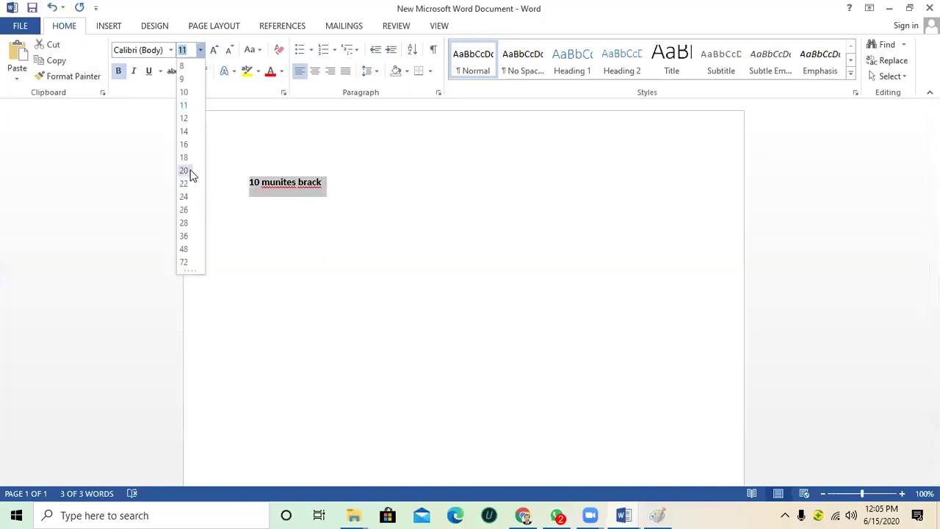
click(186, 250)
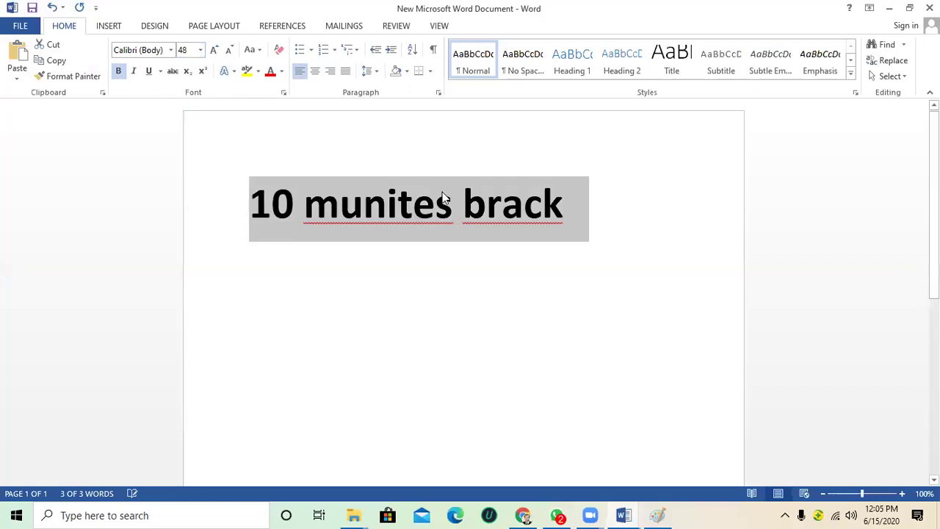
click(248, 72)
click(485, 328)
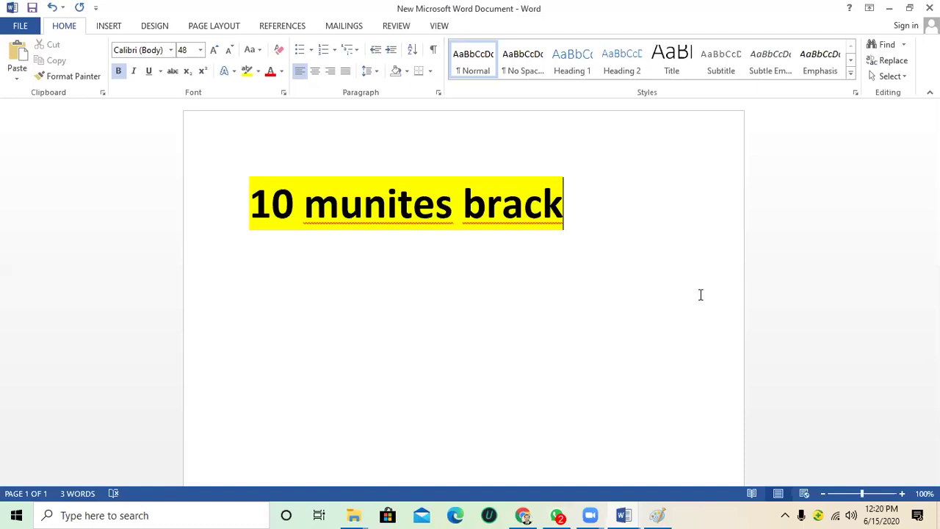
Step: Close the break notice document and refresh the desktop
click(929, 7)
click(469, 285)
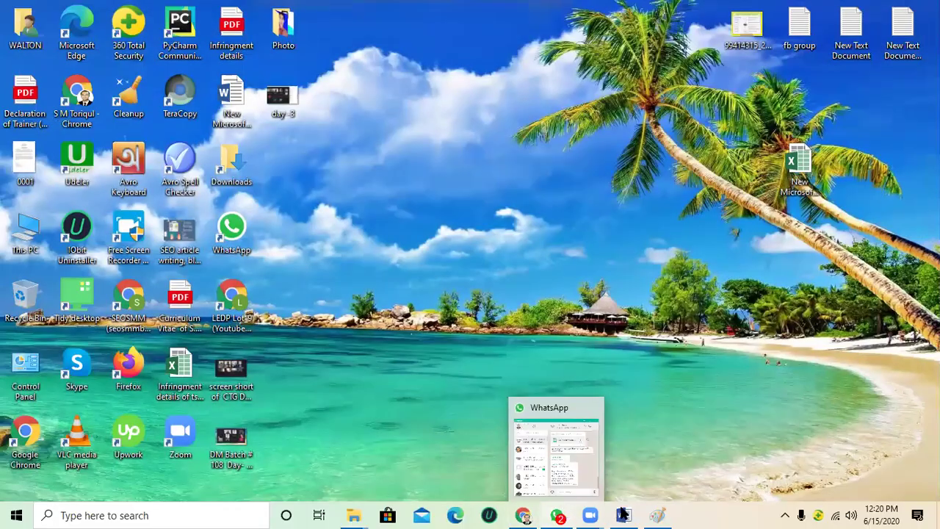
mouse_move(591, 515)
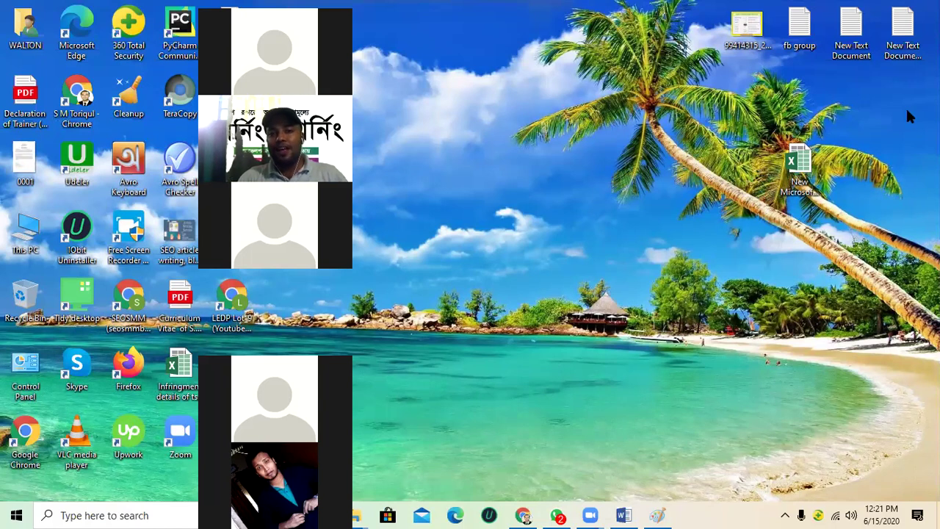
right_click(408, 2)
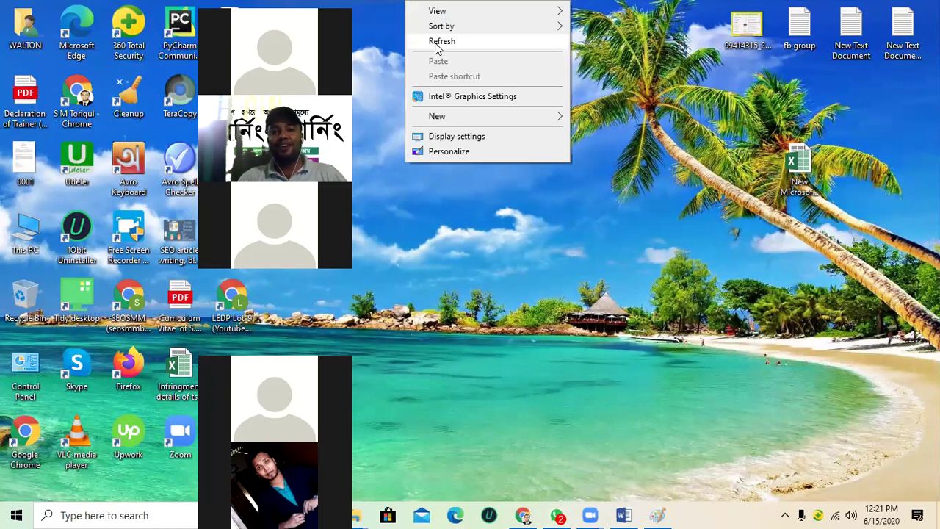
click(439, 42)
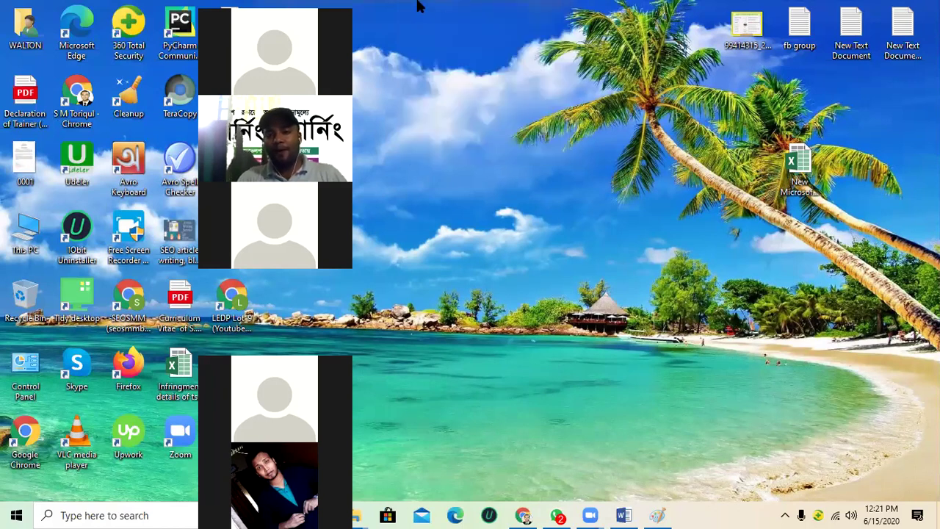
right_click(417, 3)
click(465, 43)
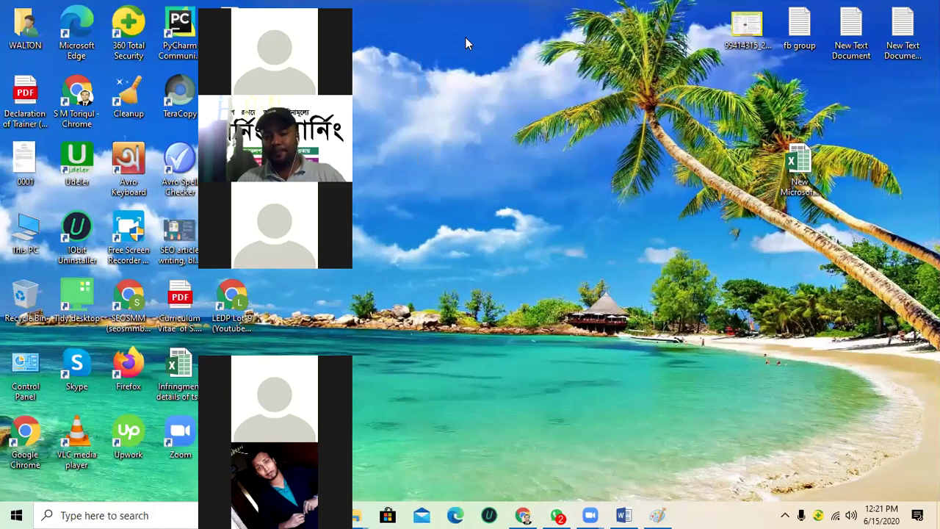
Step: Bring back the browser, switch to the Course details document in Word, and review the Day - 4 and Day - 3 session outlines
mouse_move(557, 515)
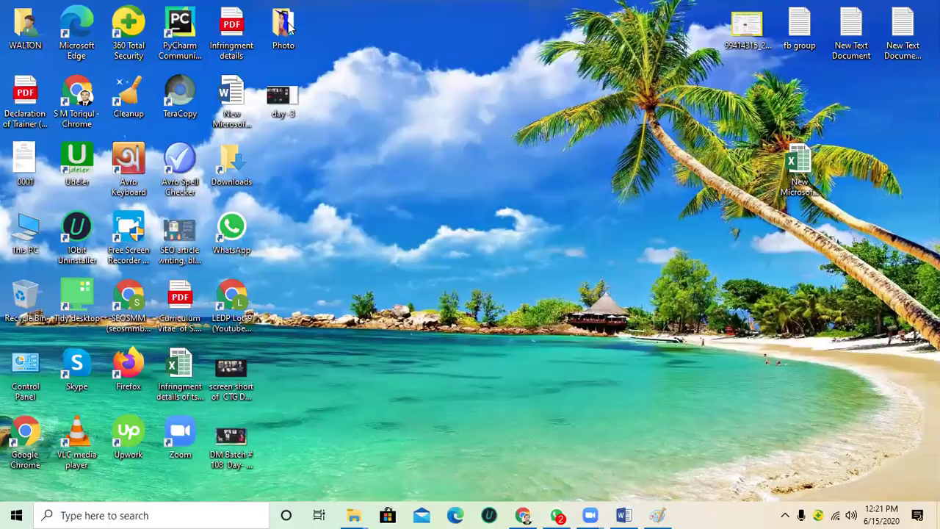
click(523, 515)
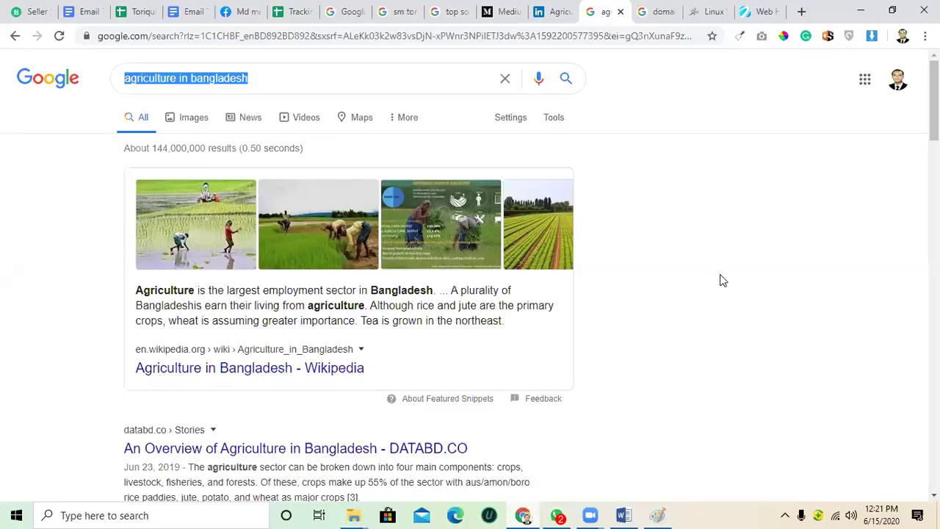
click(626, 514)
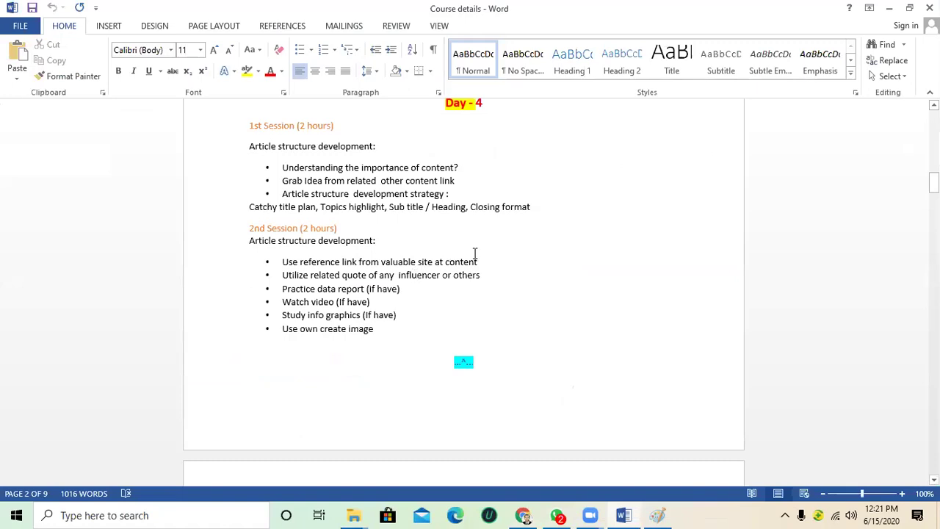
scroll(475, 254, up, 6)
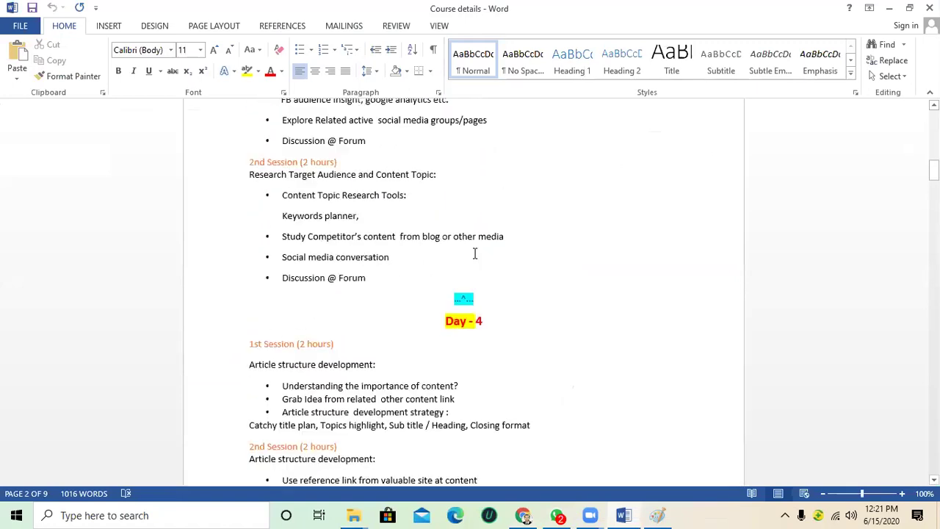
Step: Review the Day - 3 session outline on audience and content topic research in the Course details document
scroll(474, 253, up, 2)
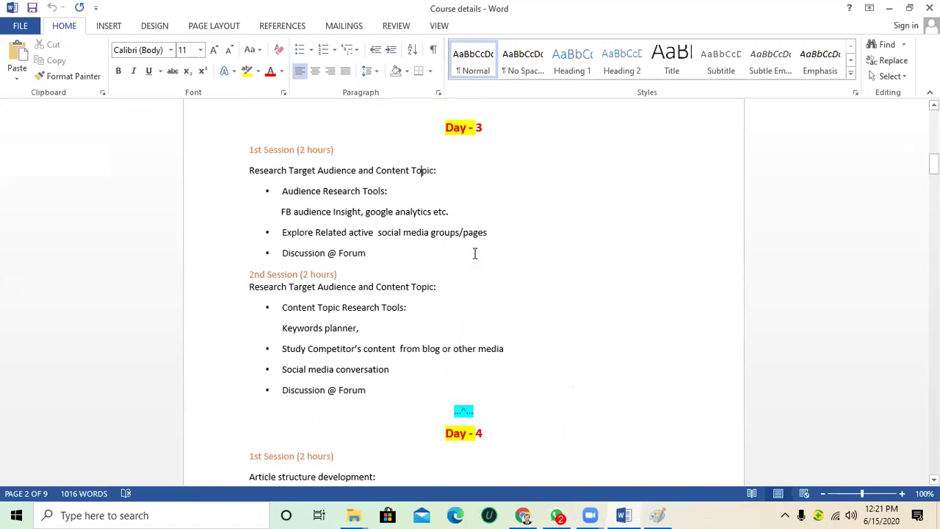
scroll(443, 245, up, 5)
scroll(445, 277, down, 4)
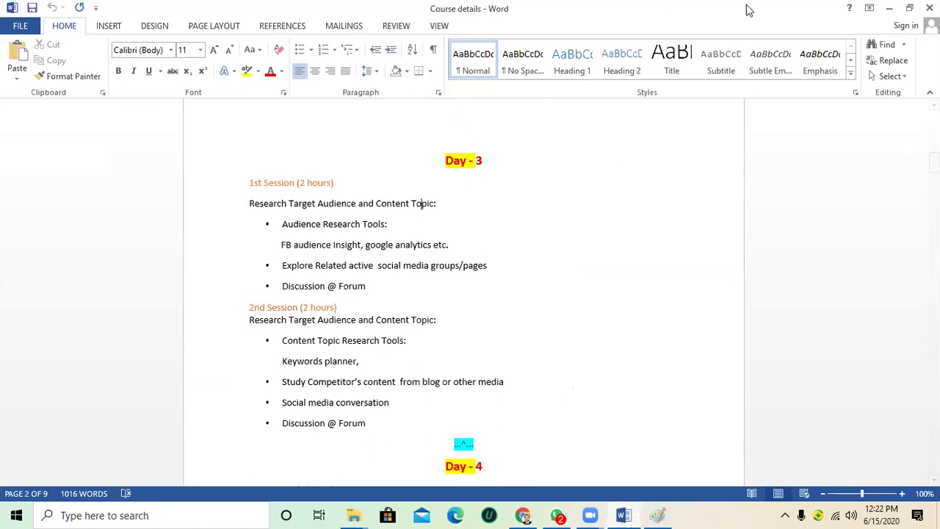
Step: Minimize the Course details document and the browser, and refresh the desktop repeatedly
click(889, 9)
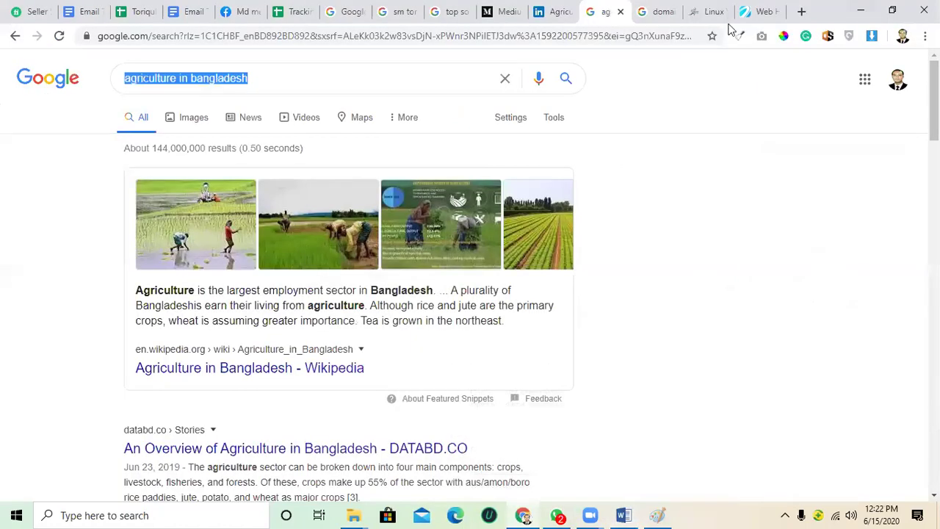
click(861, 10)
key(F5)
right_click(467, 84)
click(499, 123)
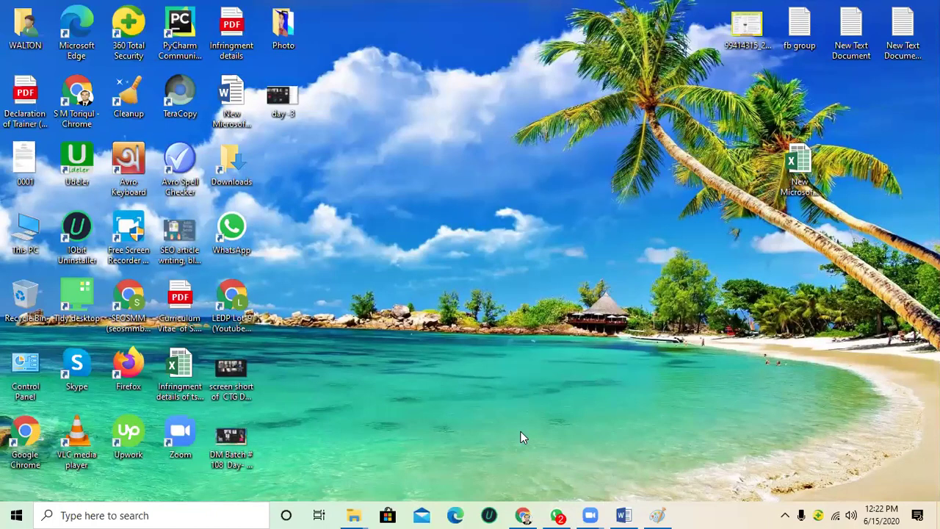
right_click(442, 49)
click(486, 87)
right_click(486, 84)
click(517, 128)
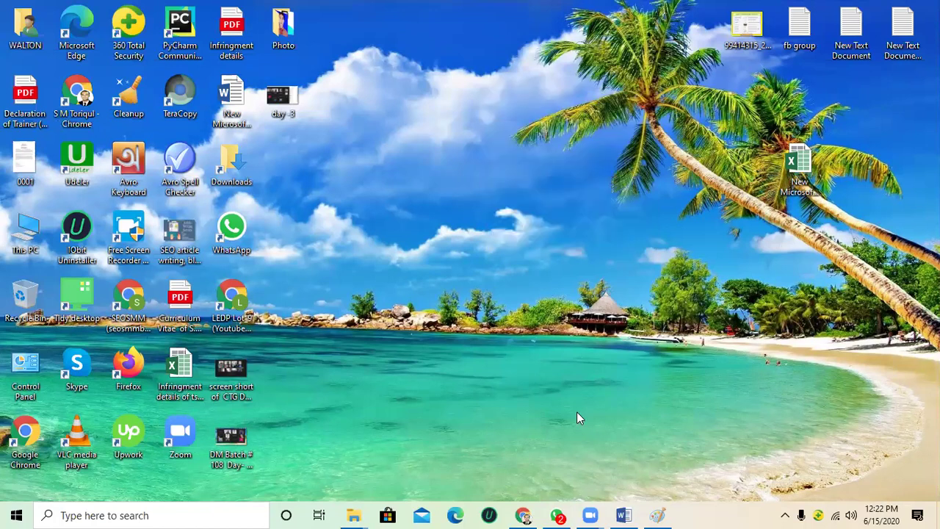
Step: Open a new Chrome window under the user profile listed below STOLBER and bring that window to the front
click(524, 515)
click(901, 38)
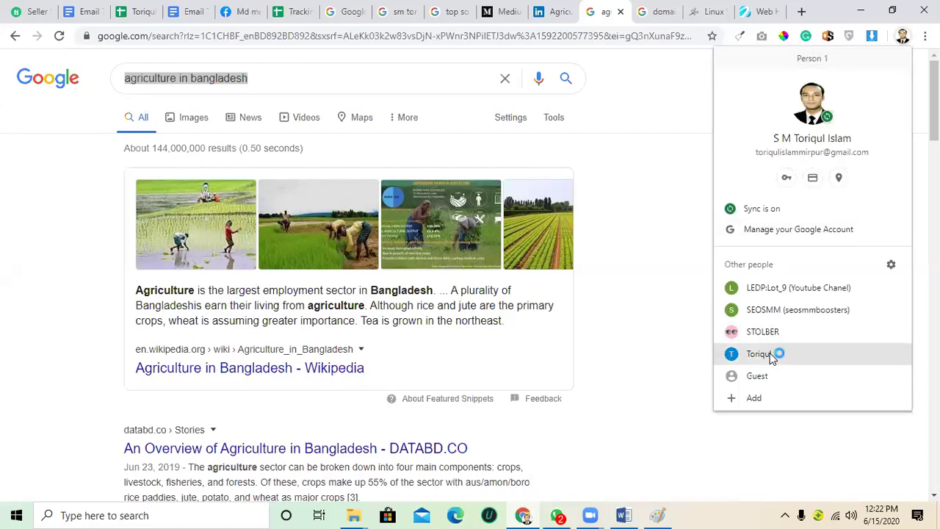
click(864, 15)
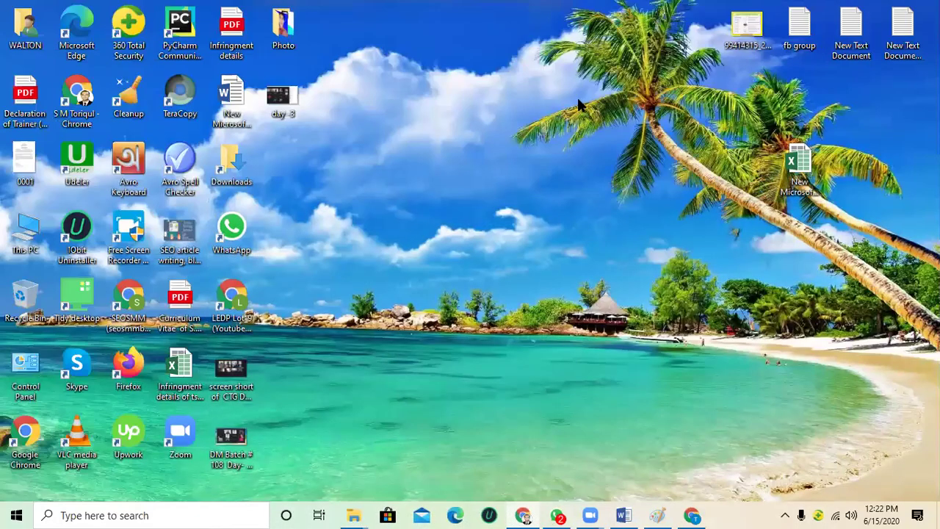
right_click(578, 96)
click(616, 139)
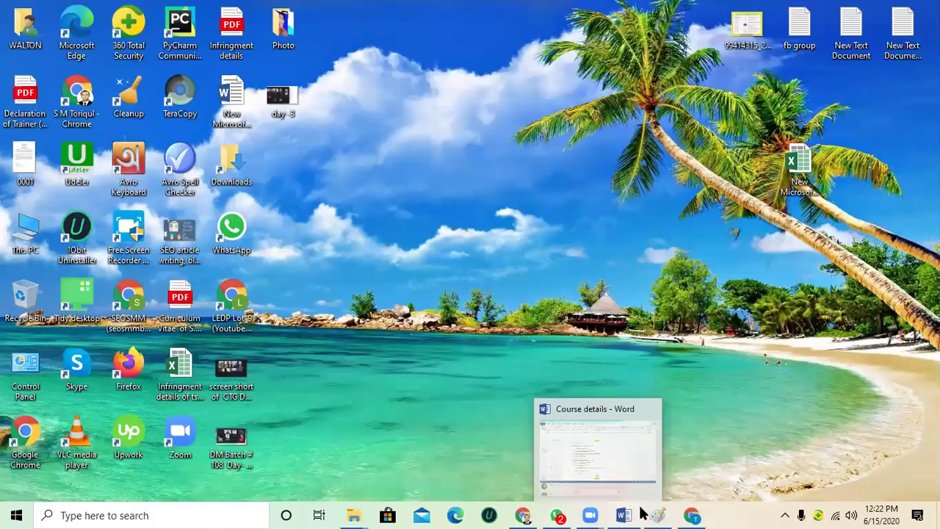
click(526, 514)
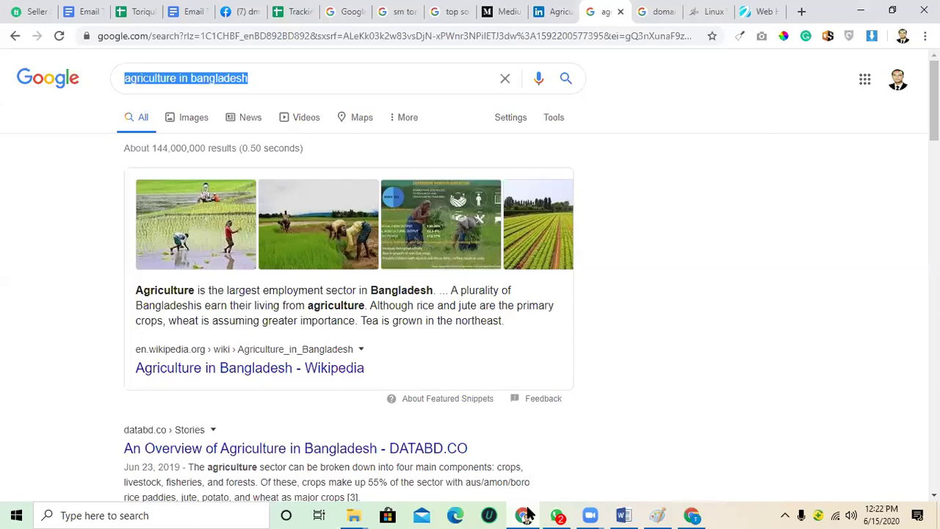
click(690, 515)
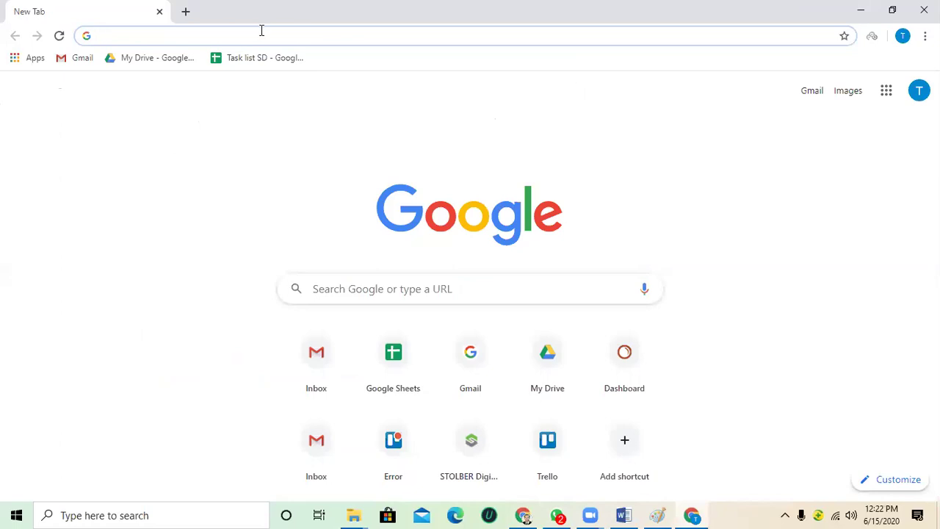
Step: Search Google for "google analytics" and open the Google Analytics result in a new tab
text(google )
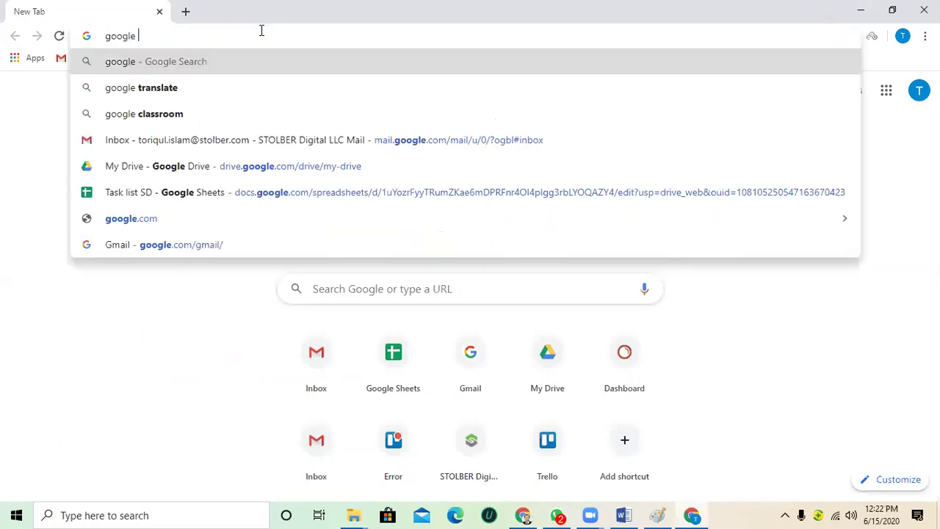
text(ana)
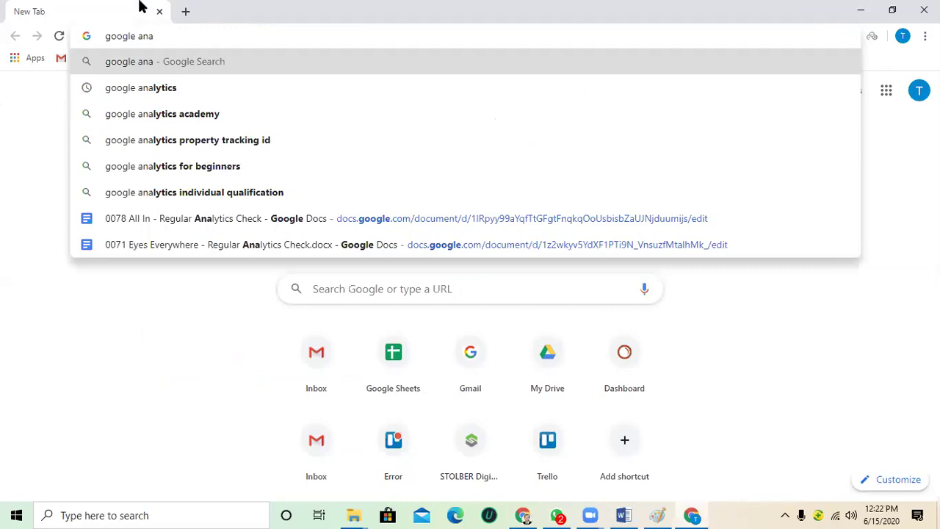
key(Down)
key(Return)
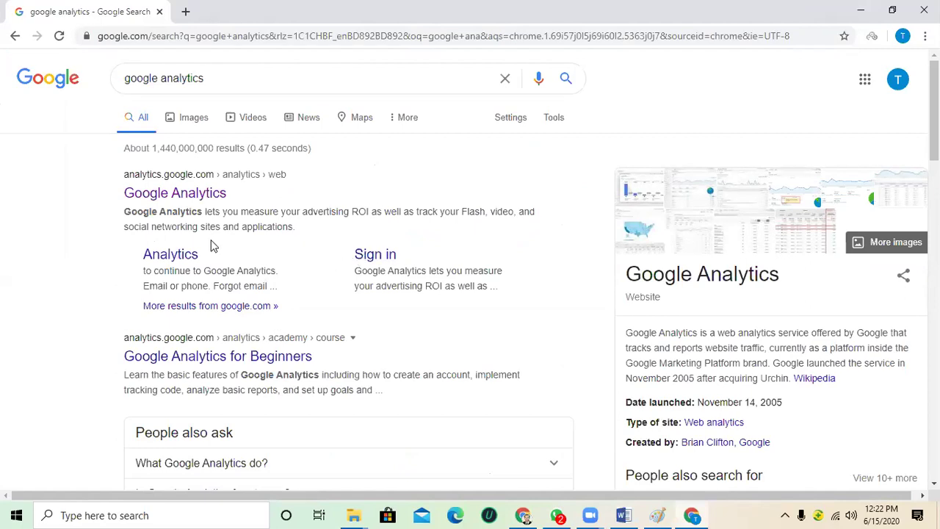
right_click(184, 200)
click(220, 206)
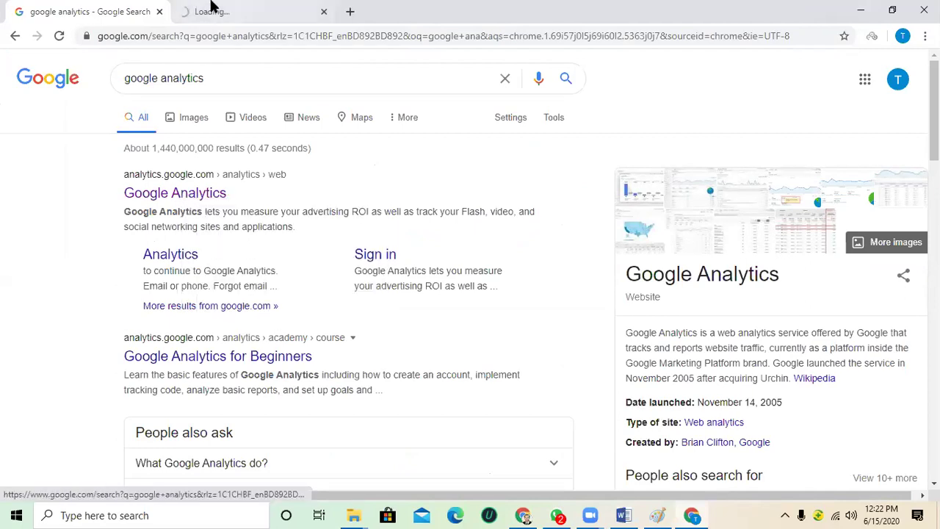
click(220, 11)
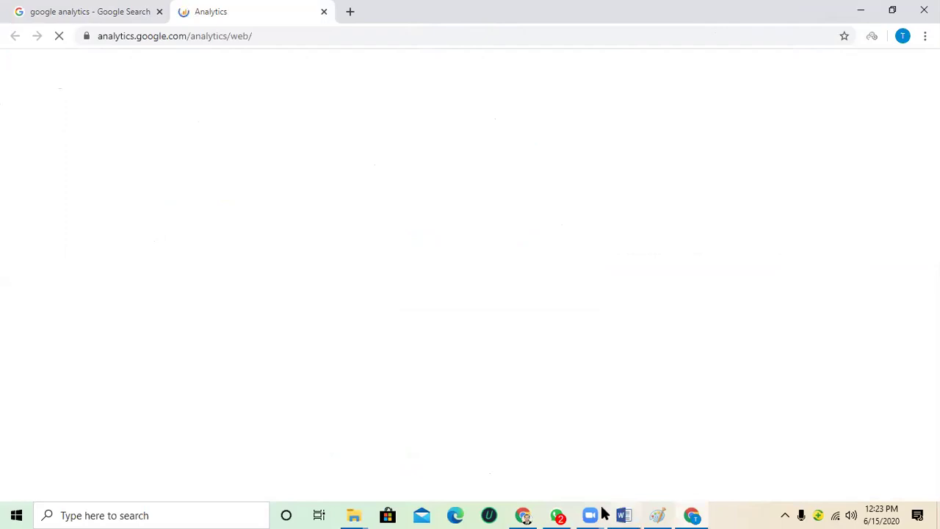
Step: Switch to the Course details document in Word, point out "FB audience Insight" and "google analytics etc." under Day - 3, and return to Chrome
mouse_move(566, 513)
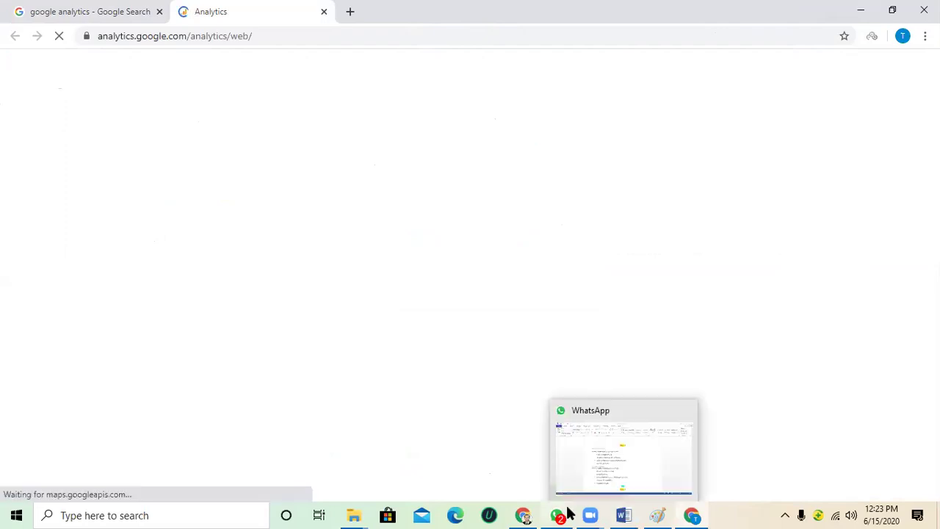
click(608, 515)
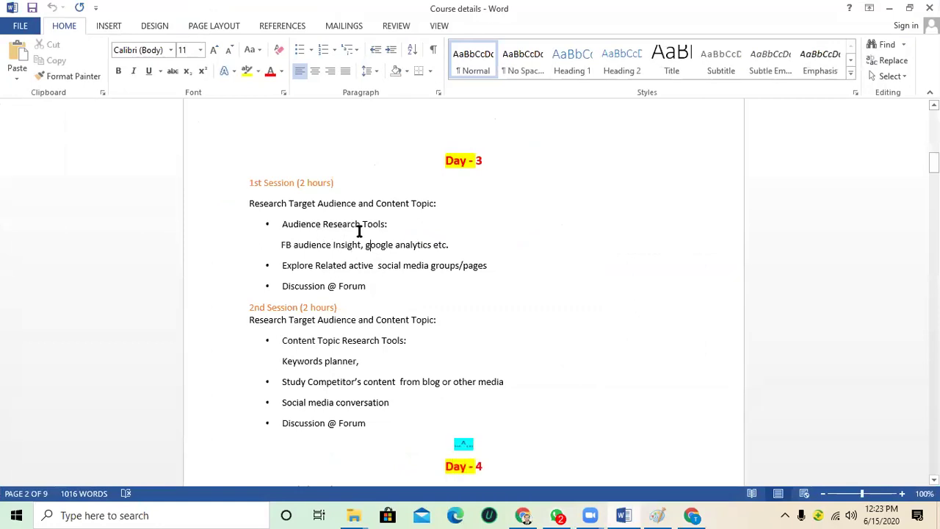
drag(389, 228, 356, 250)
click(284, 244)
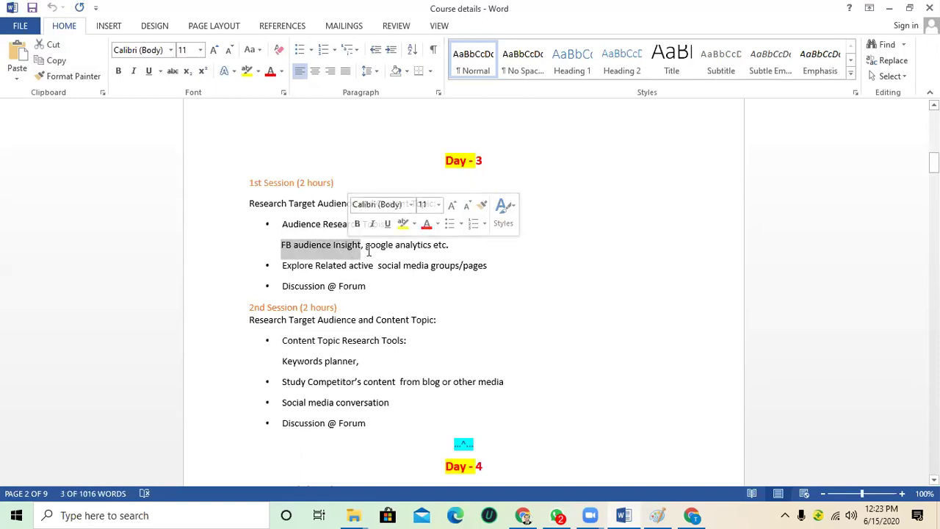
drag(363, 245, 469, 250)
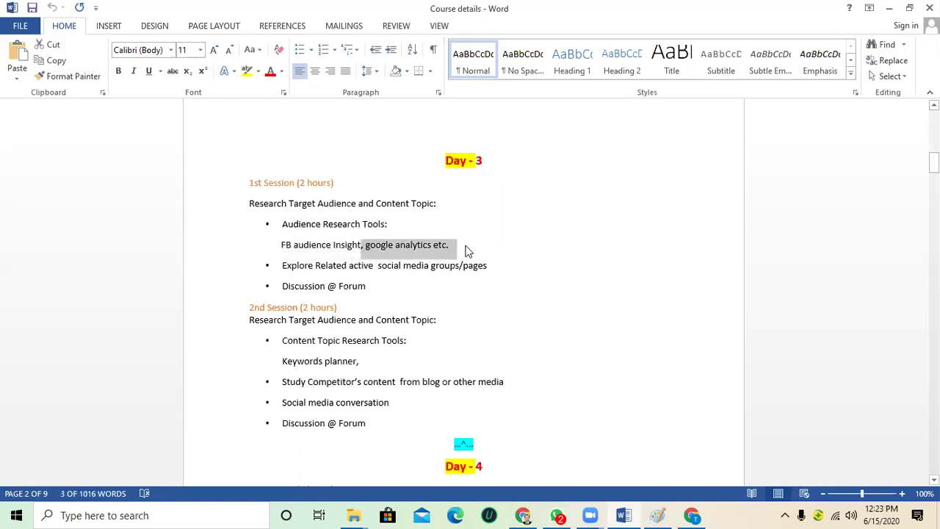
click(317, 244)
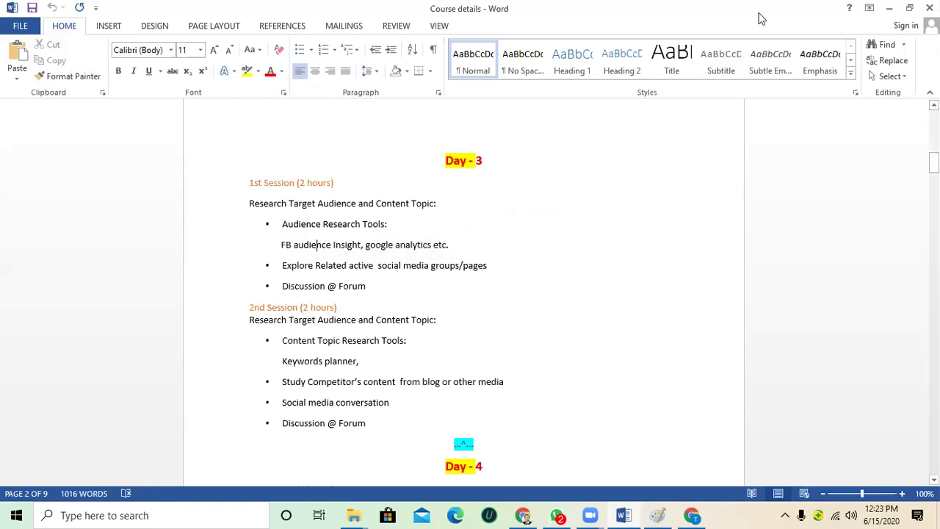
click(893, 8)
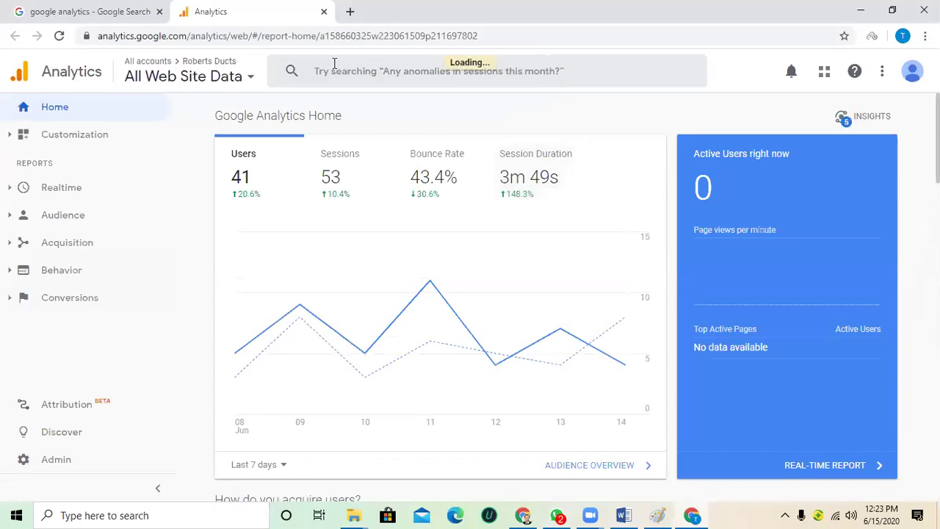
Step: Check the users chart on the Analytics home page, and switch to the All Web Site Data view of the ALL IN WP Site account
mouse_move(402, 335)
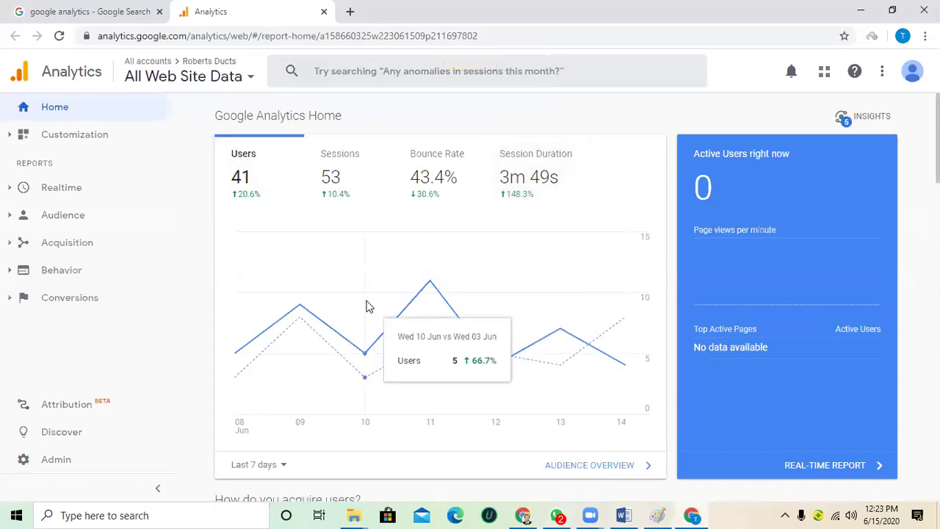
click(249, 85)
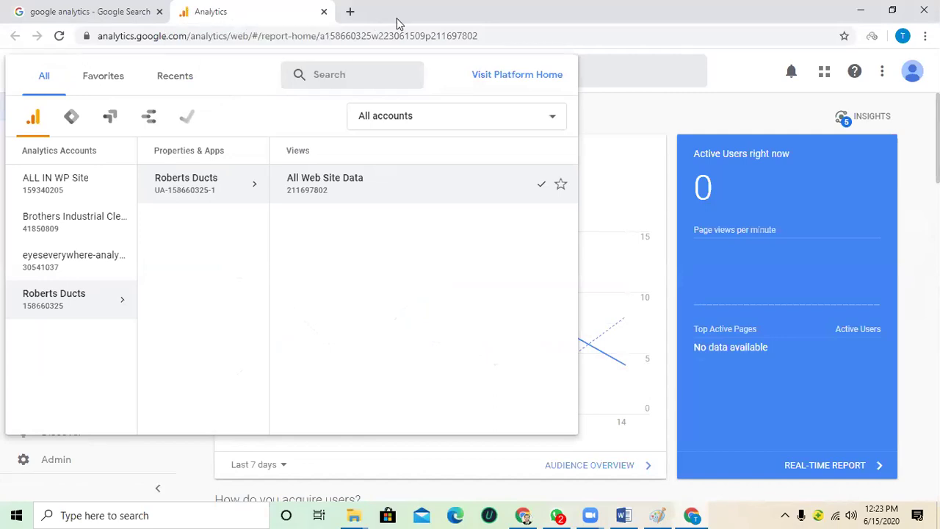
click(762, 80)
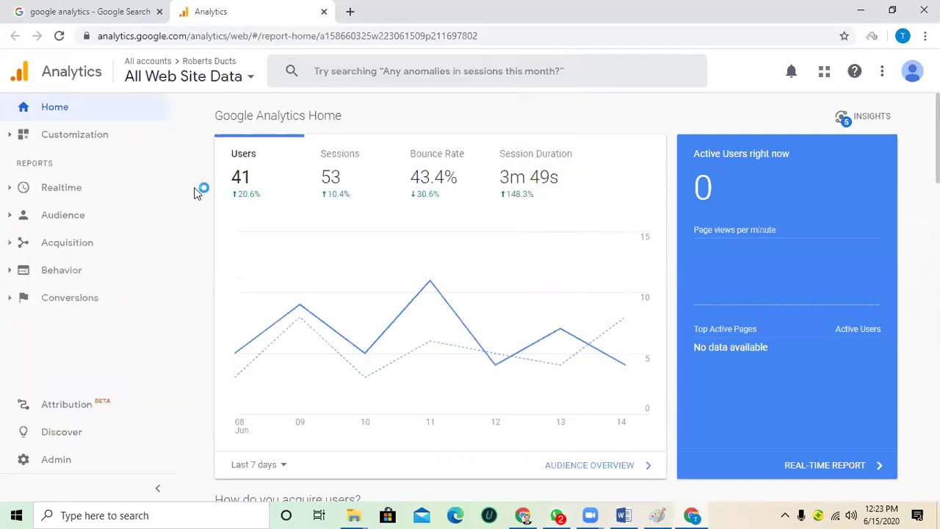
click(253, 78)
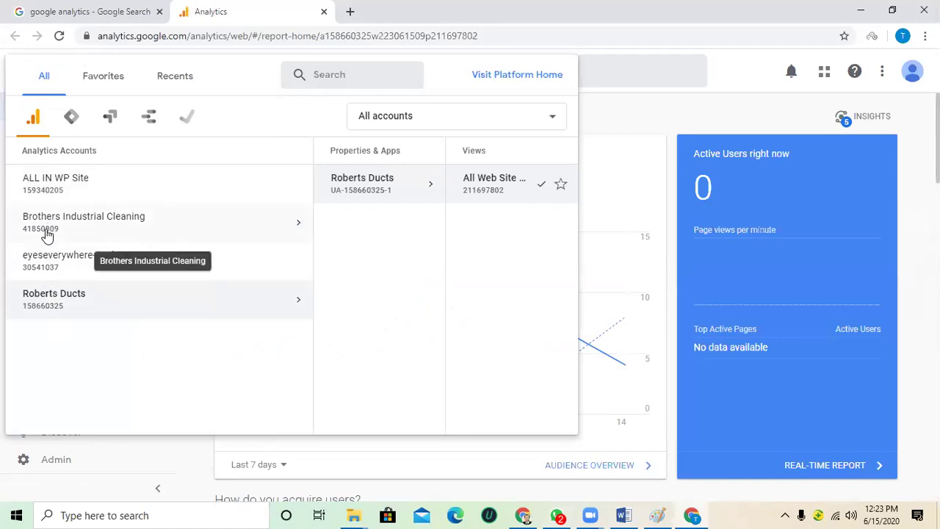
click(44, 190)
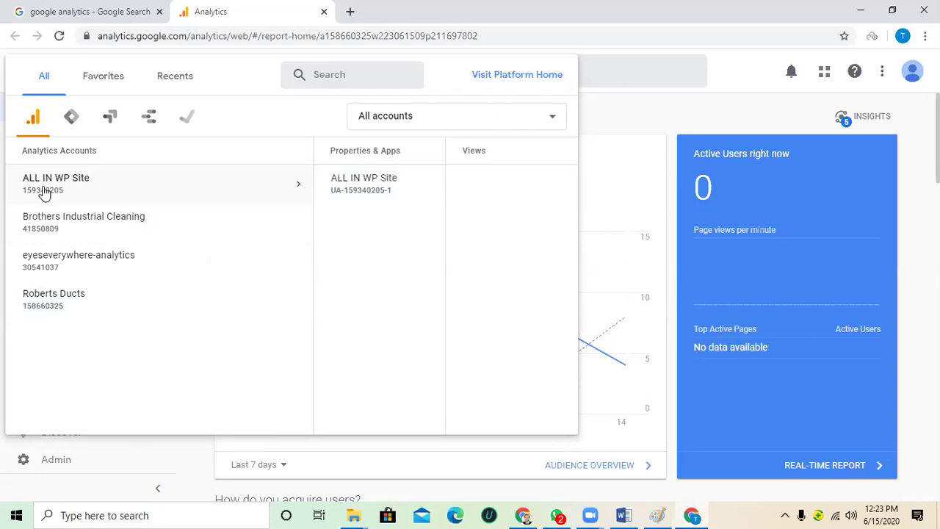
click(272, 183)
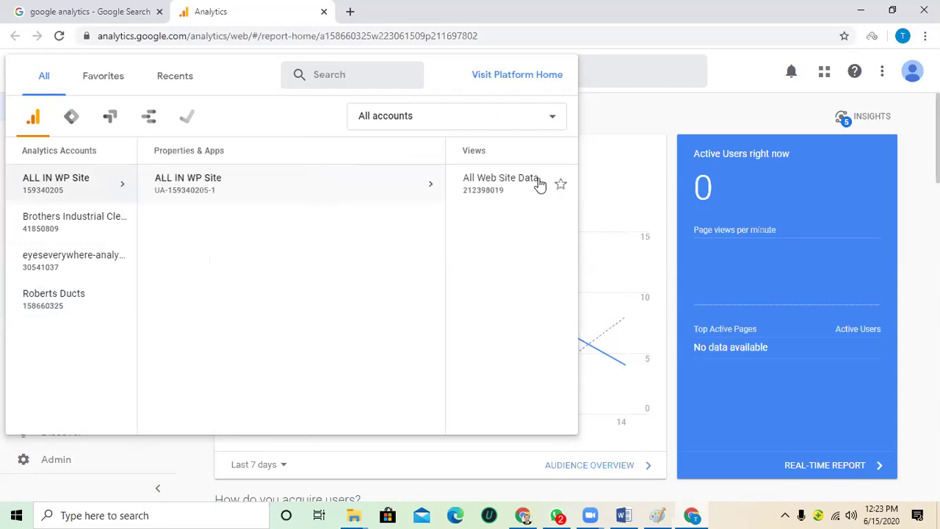
click(404, 196)
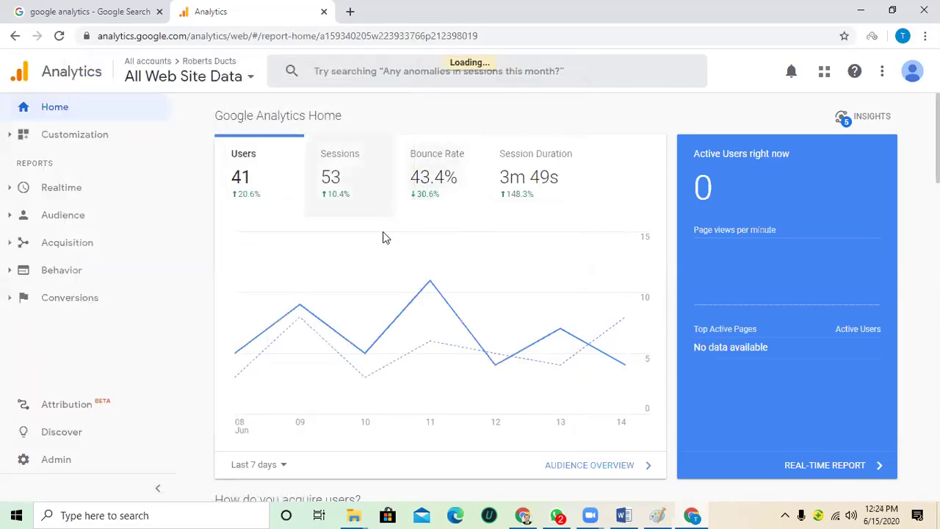
Step: Search Google for "all in therapy clinic" in a new tab
click(350, 14)
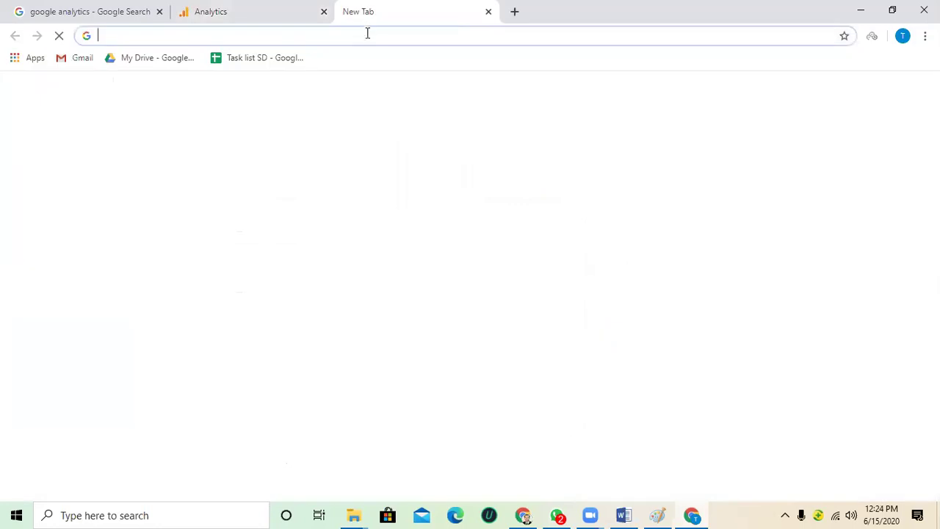
text(a)
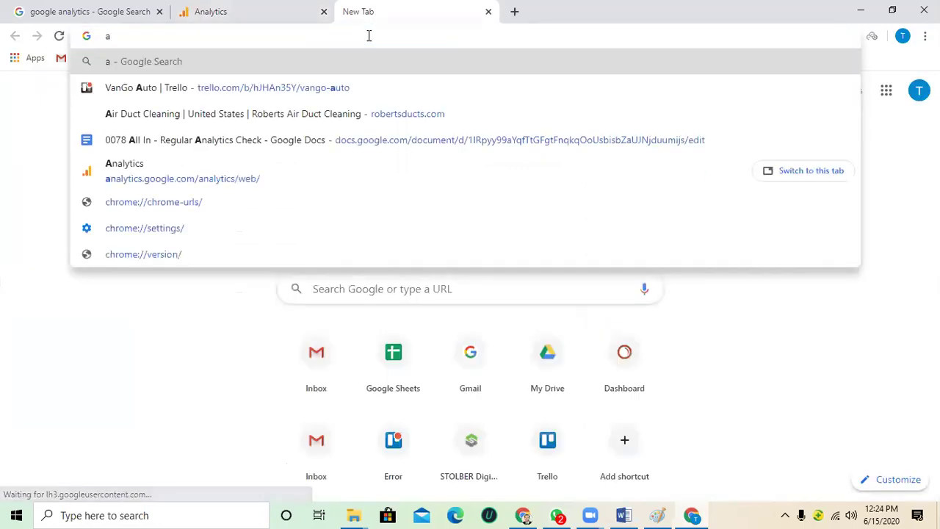
text(l in)
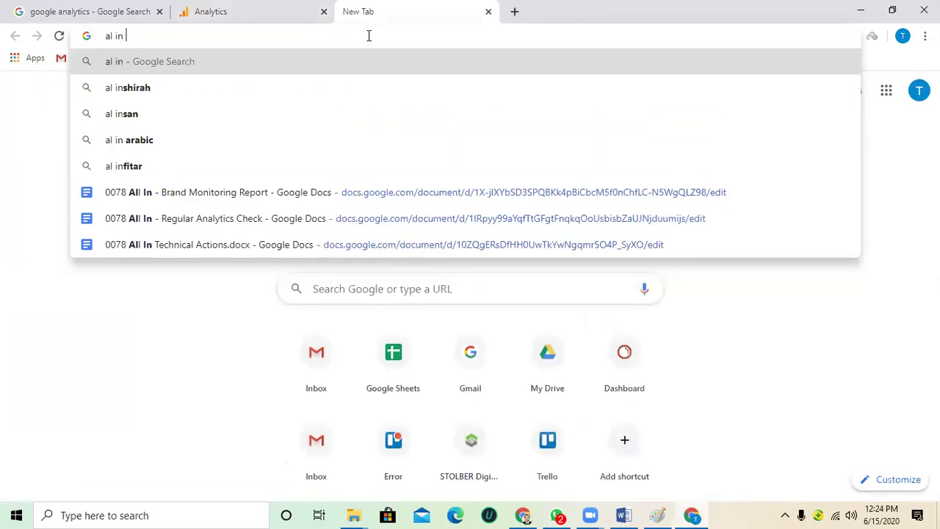
click(114, 37)
text(l)
click(126, 37)
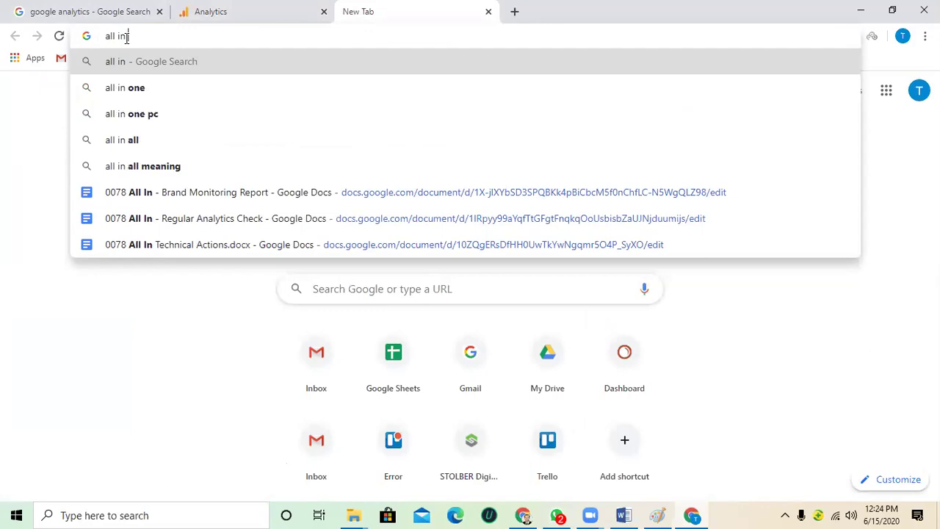
text(th)
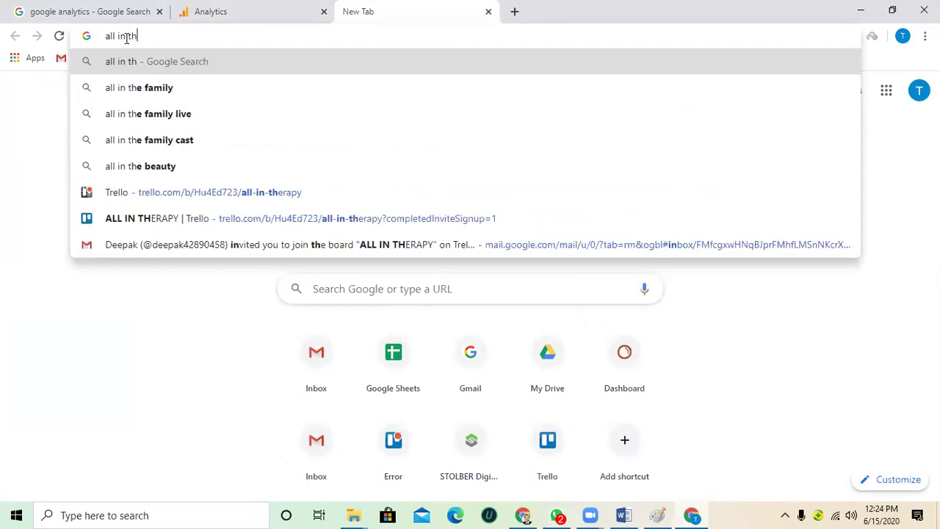
text(erapy)
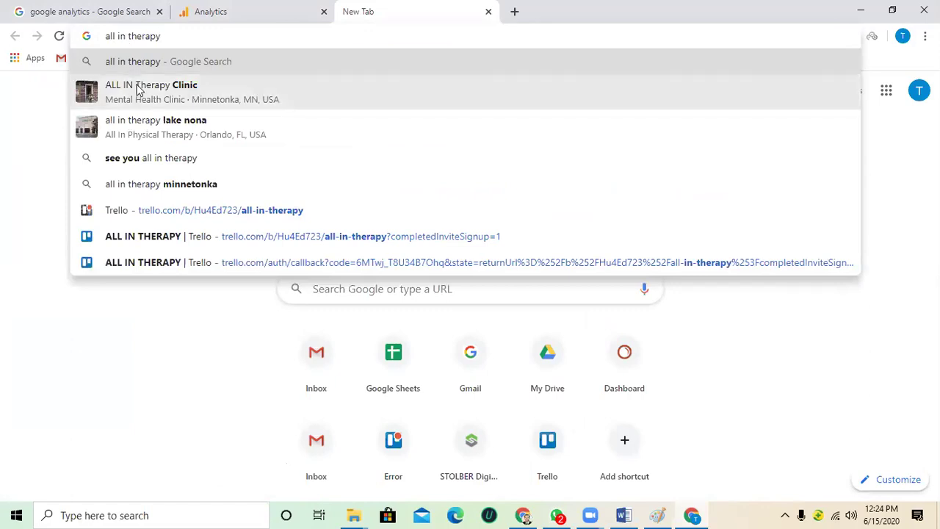
click(136, 89)
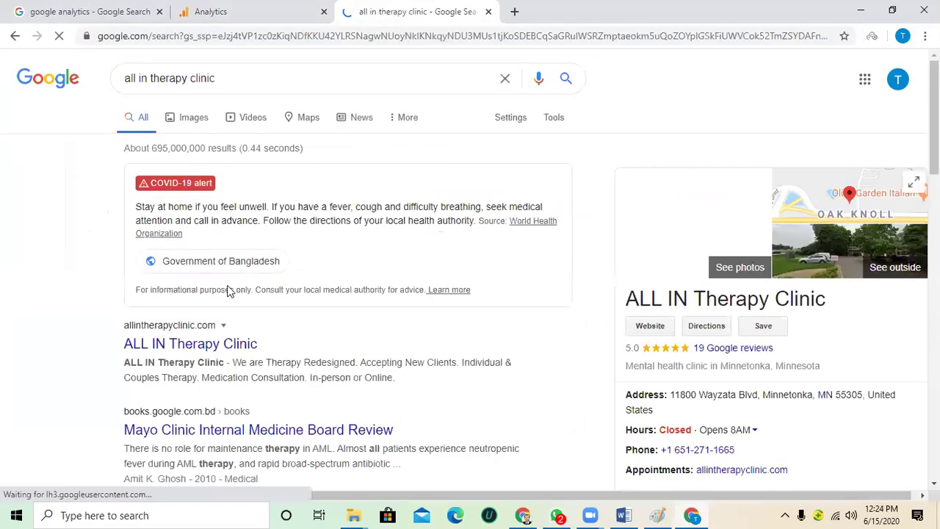
Step: Open the ALL IN Therapy Clinic website from the search results and look through its home page down to the footer
scroll(238, 290, down, 1)
click(200, 271)
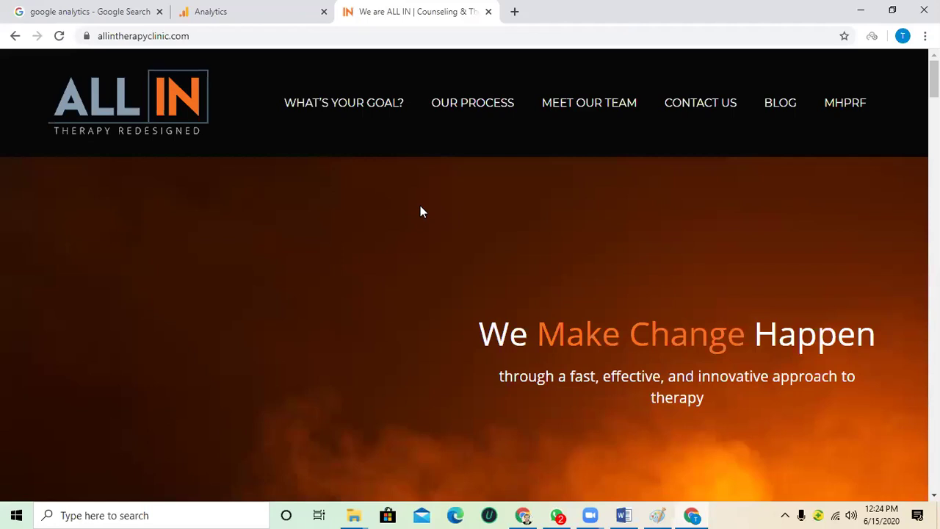
scroll(434, 246, down, 3)
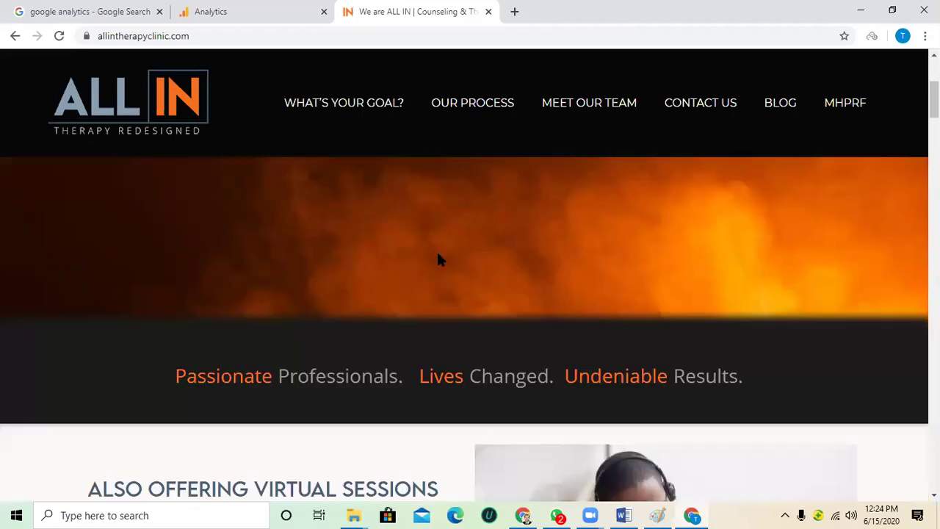
scroll(534, 294, down, 12)
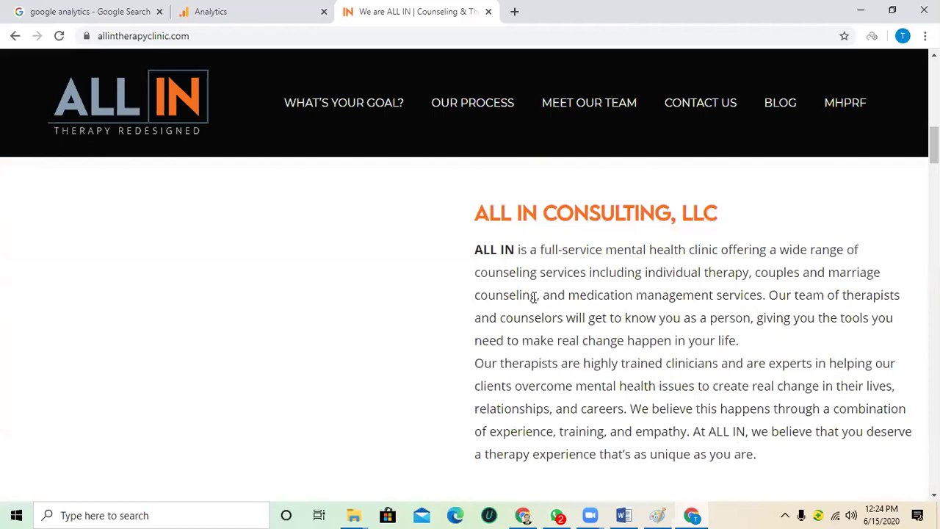
scroll(535, 307, down, 15)
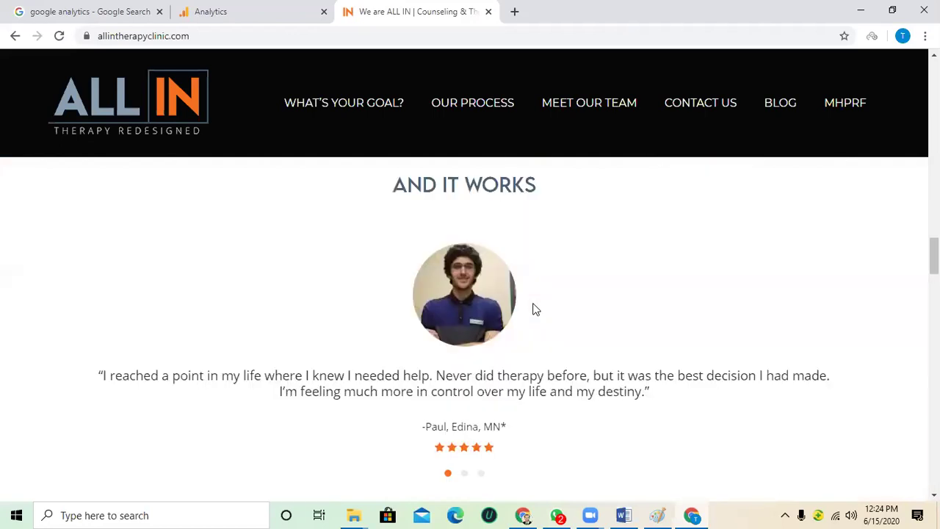
scroll(534, 316, down, 15)
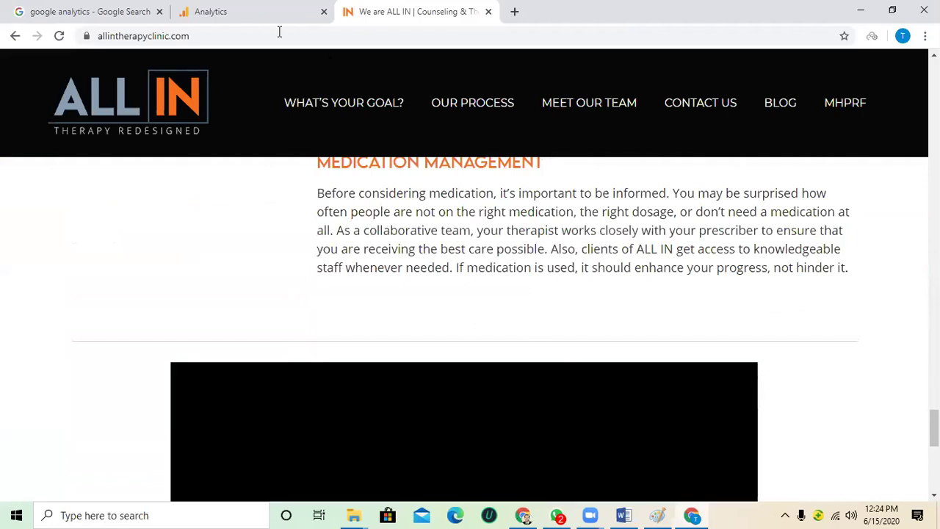
Step: Copy the clinic website's address, and close its tab to return to the Analytics home page
click(244, 5)
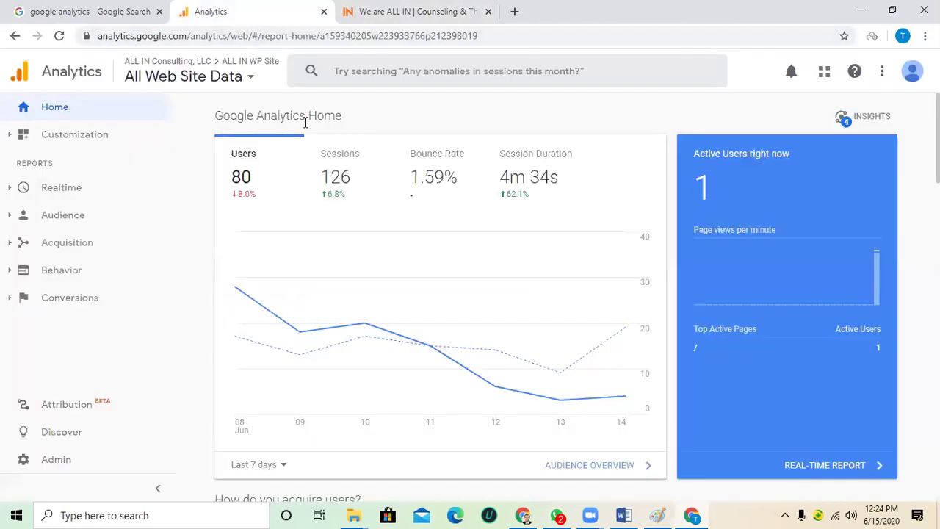
key(ctrl+Tab)
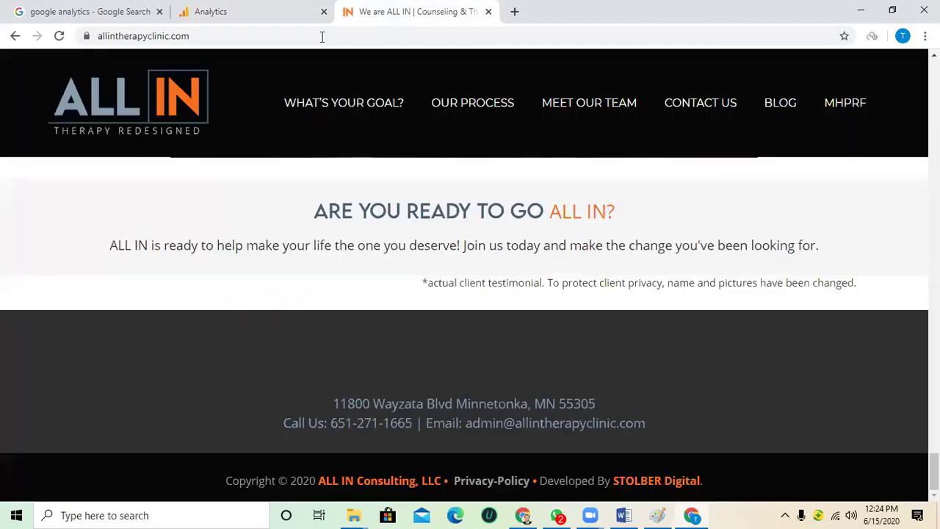
right_click(295, 39)
click(326, 117)
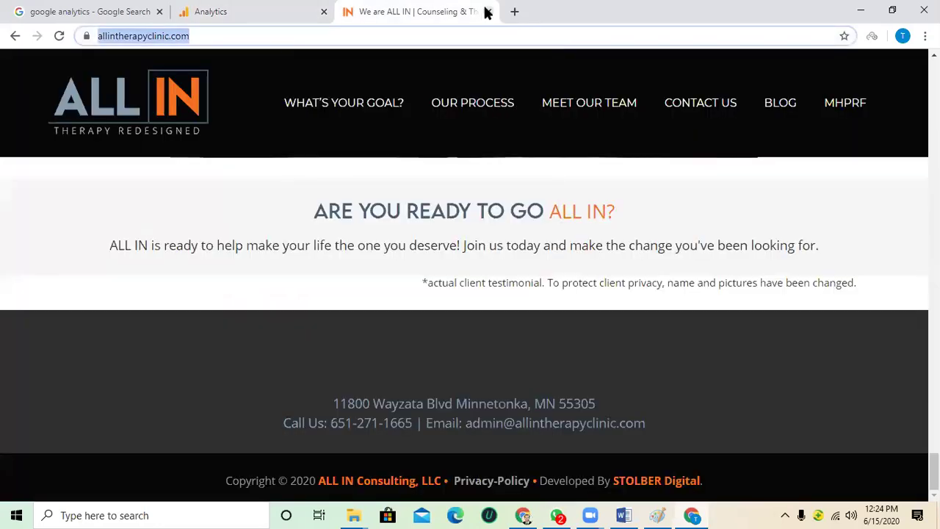
key(ctrl+shift+Tab)
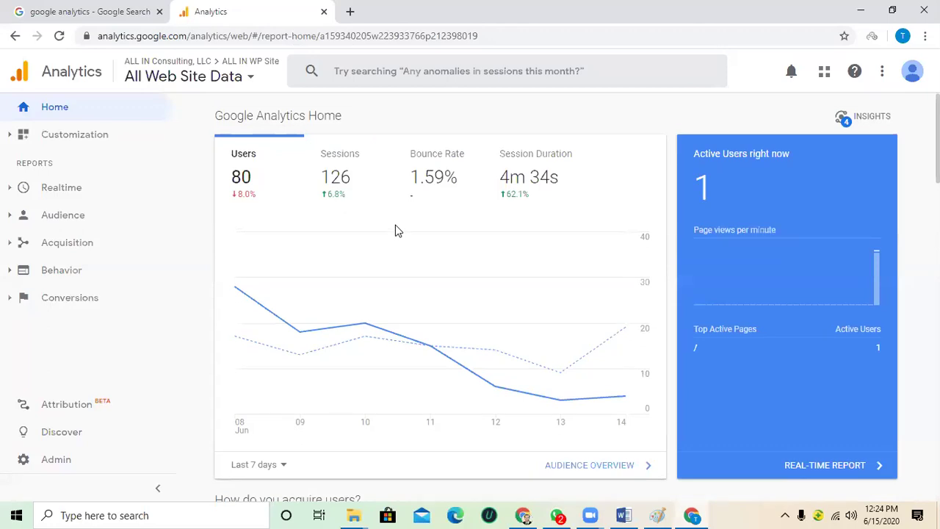
Step: Reload the Analytics home page for All Web Site Data
right_click(249, 8)
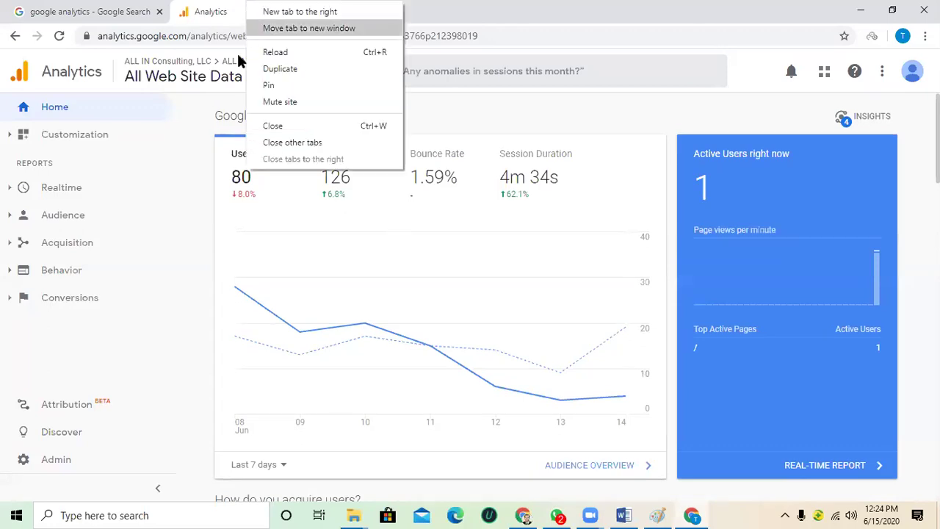
click(195, 103)
right_click(220, 6)
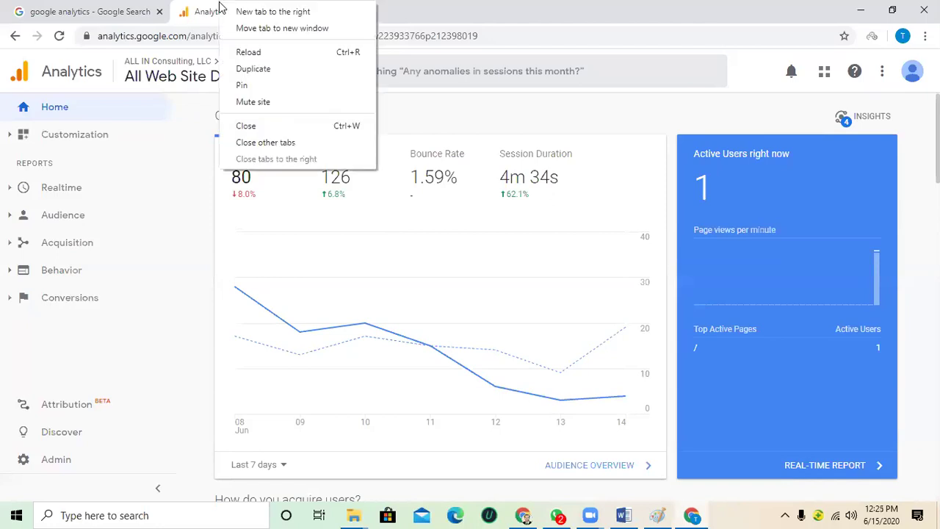
click(248, 52)
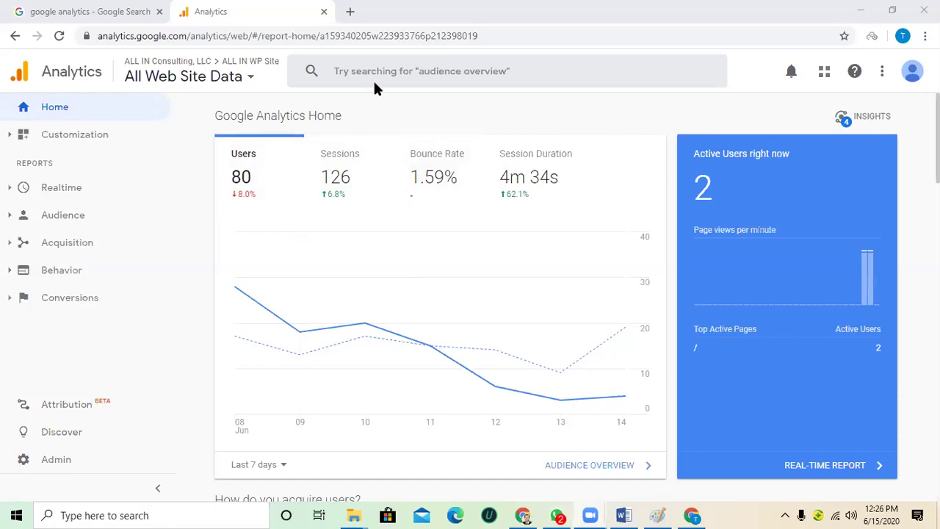
Step: Search Google for "traffic bounce rate" in a new tab
click(350, 11)
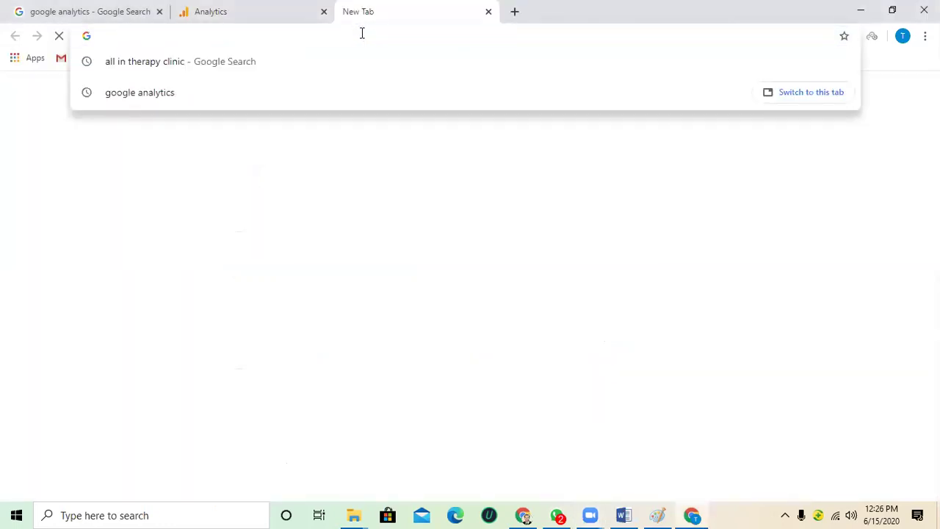
text(bounce ta)
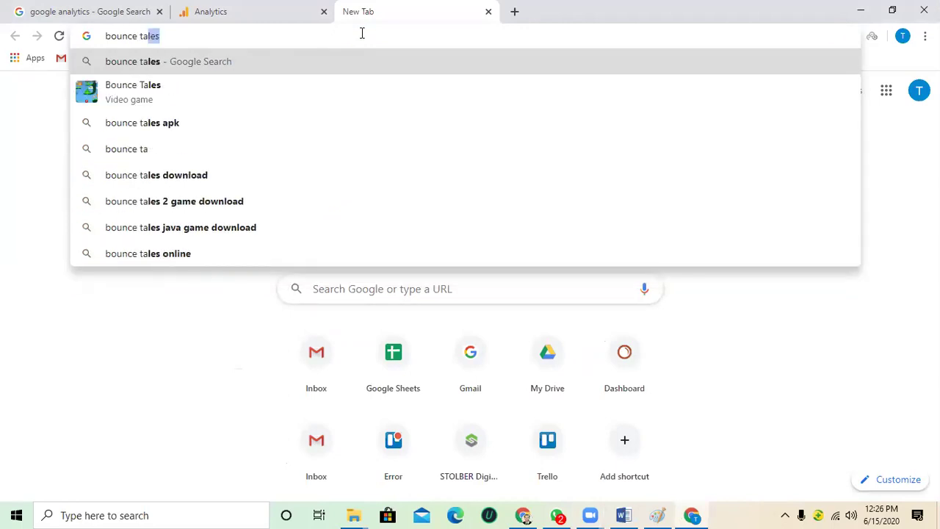
key(BackSpace)
key(BackSpace)
key(BackSpace)
text(rate)
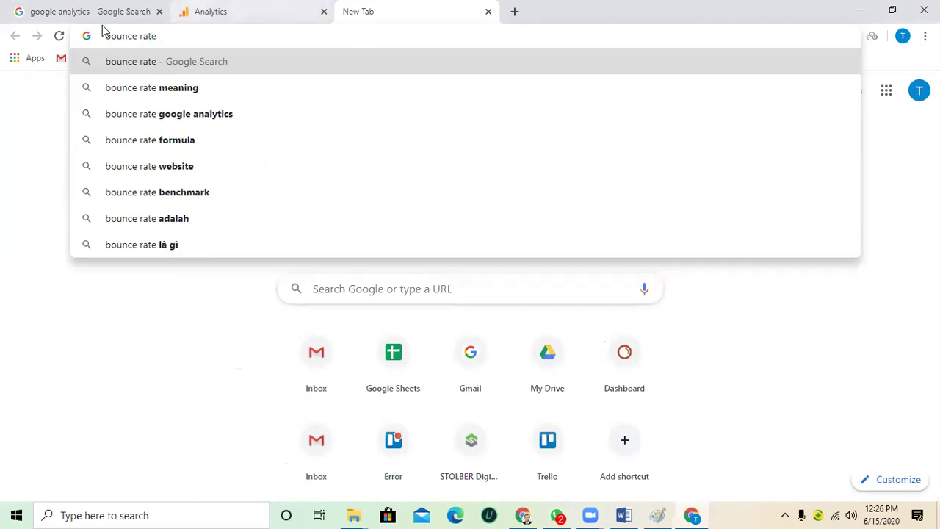
click(107, 36)
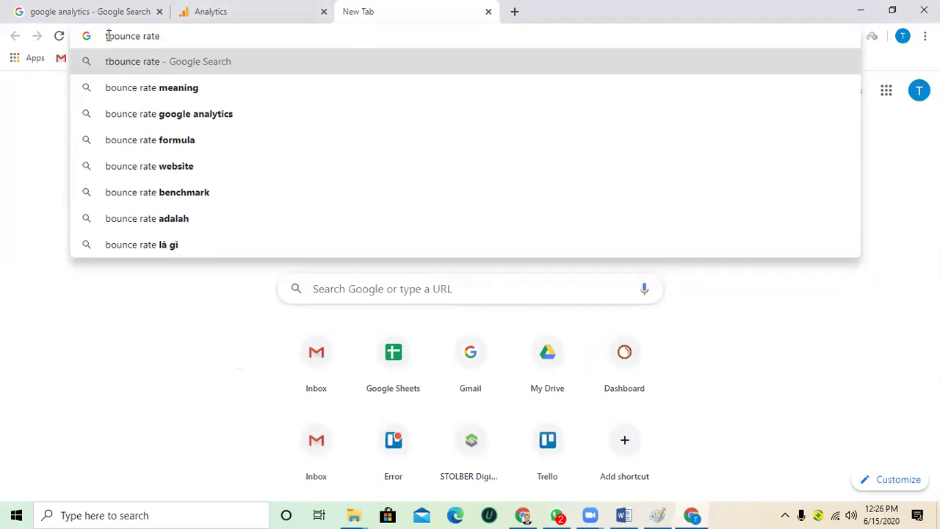
text(trafic)
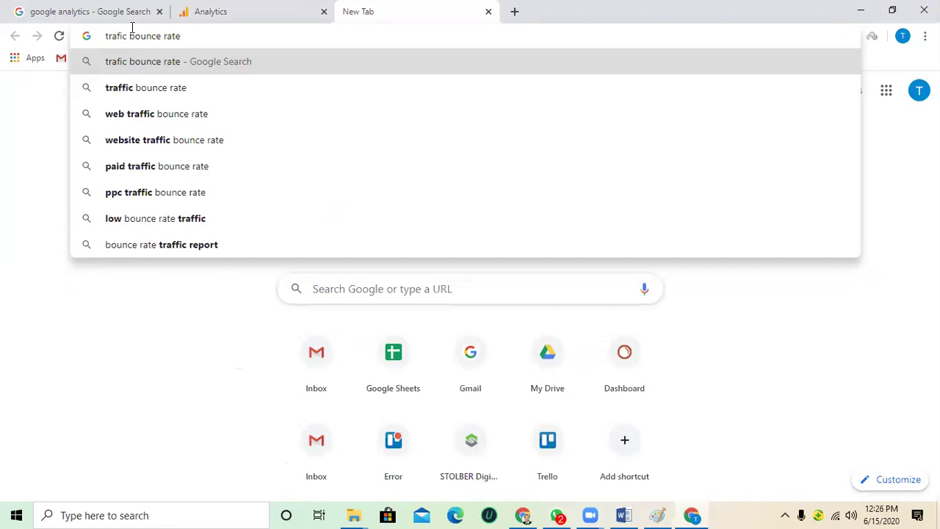
click(196, 88)
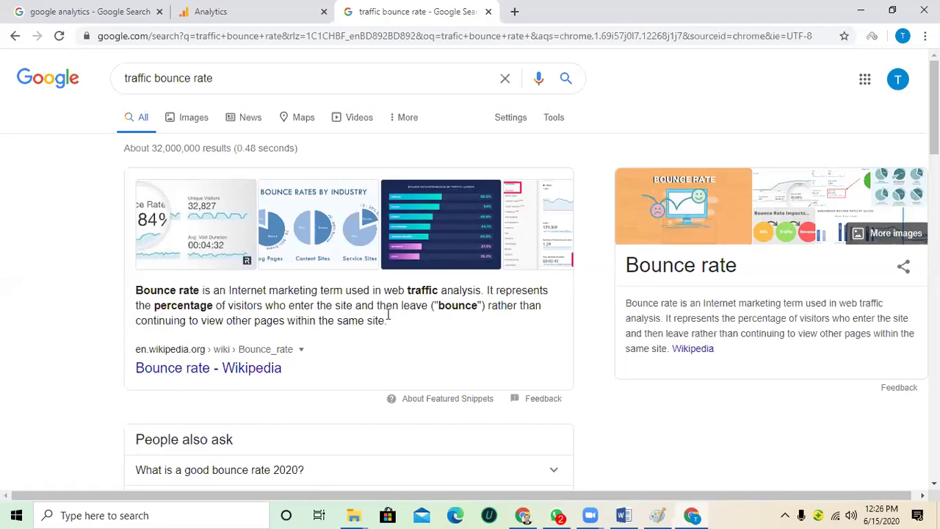
Step: Return to the Analytics home page and review its users and traffic channel charts
click(227, 11)
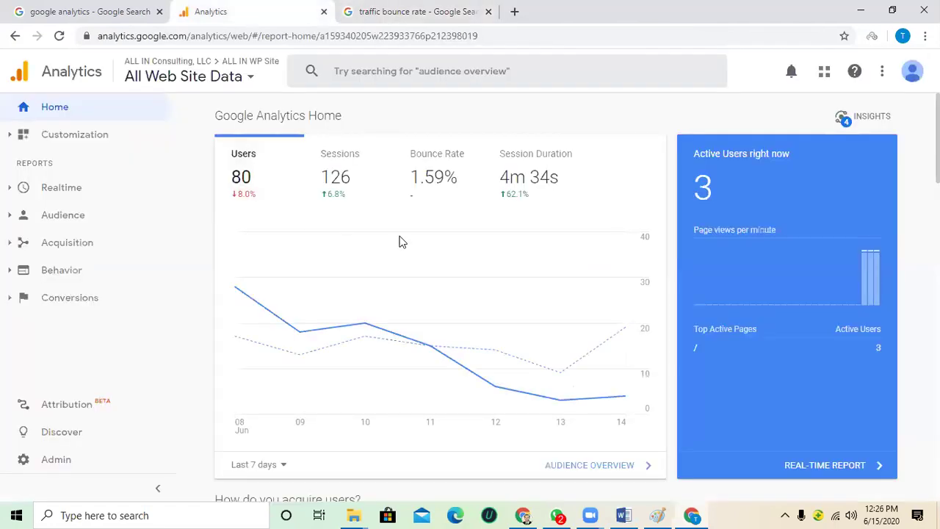
click(57, 6)
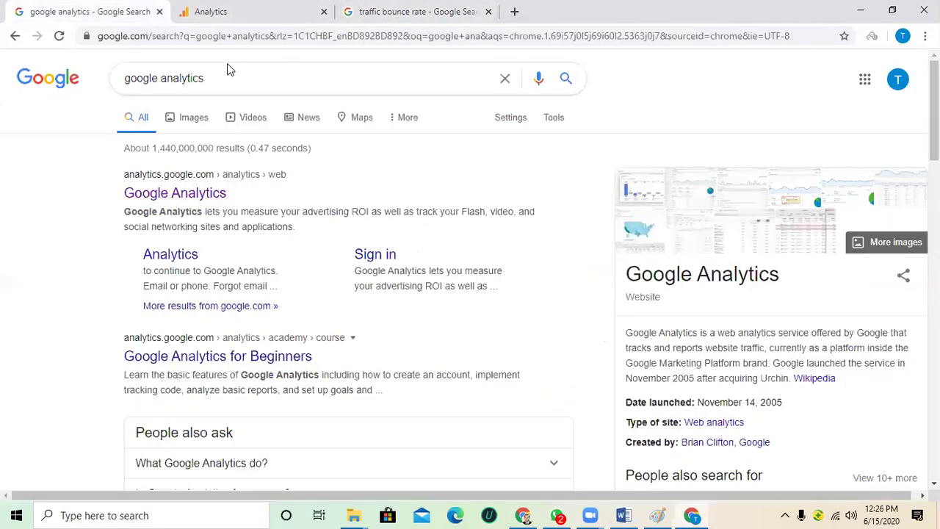
click(309, 9)
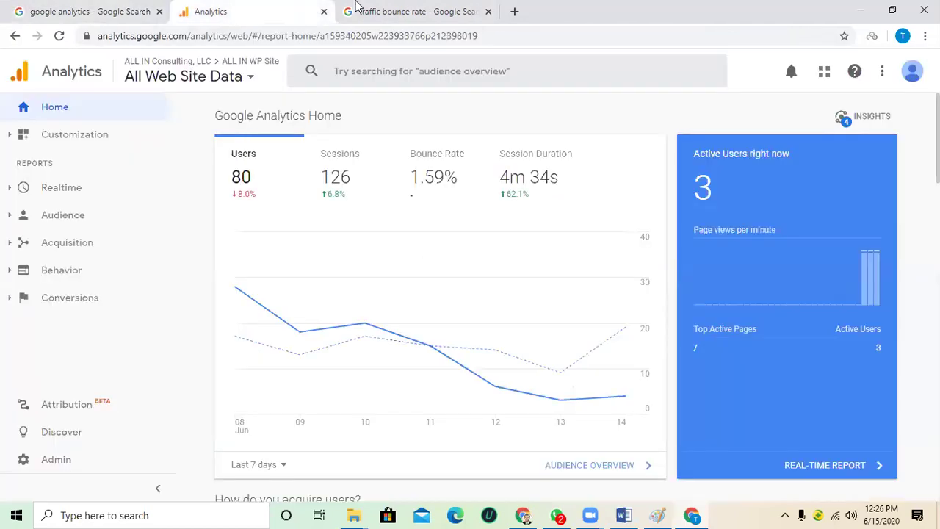
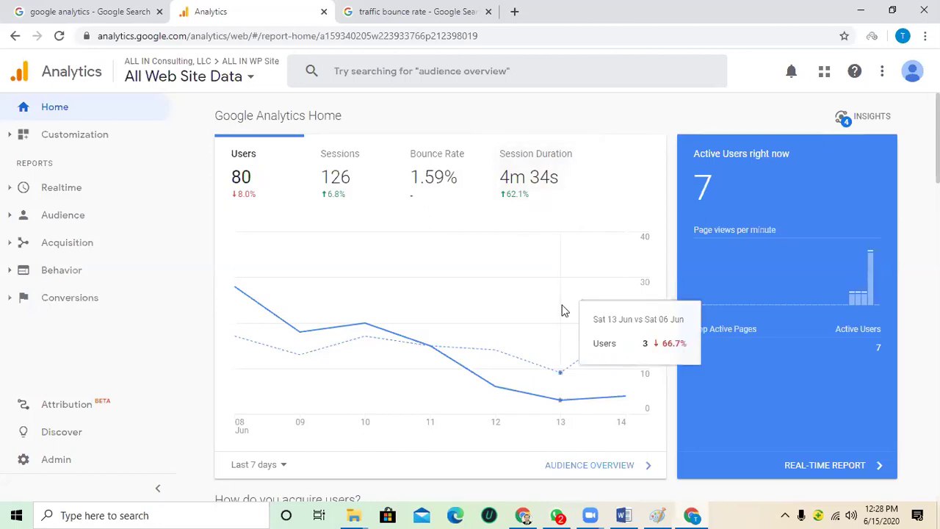
scroll(561, 322, down, 5)
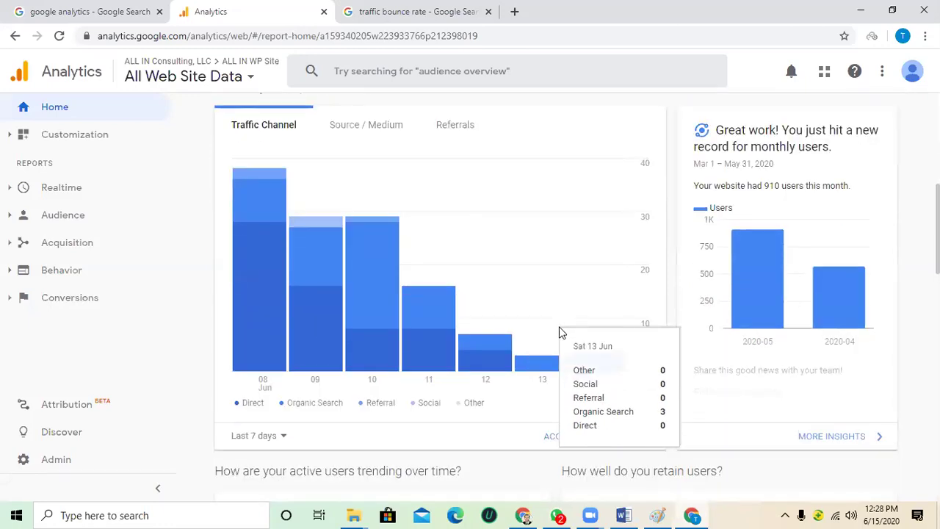
scroll(559, 329, up, 5)
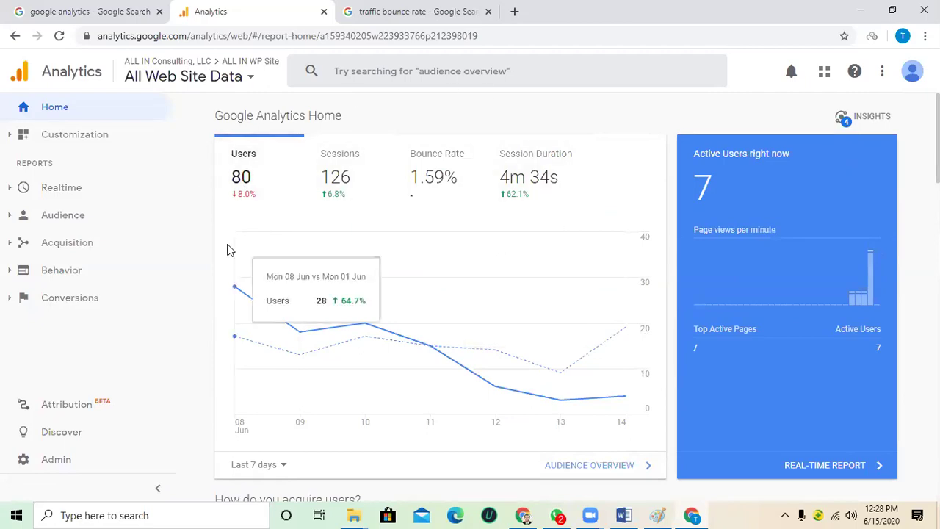
Step: Open the Audience Overview report and examine its user, session, pageview and bounce rate metrics down to the demographics
click(89, 219)
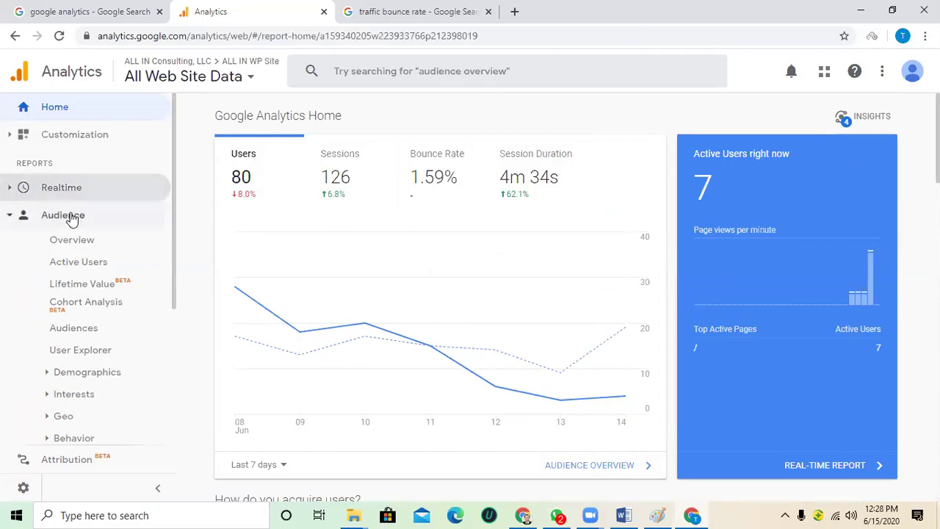
click(74, 246)
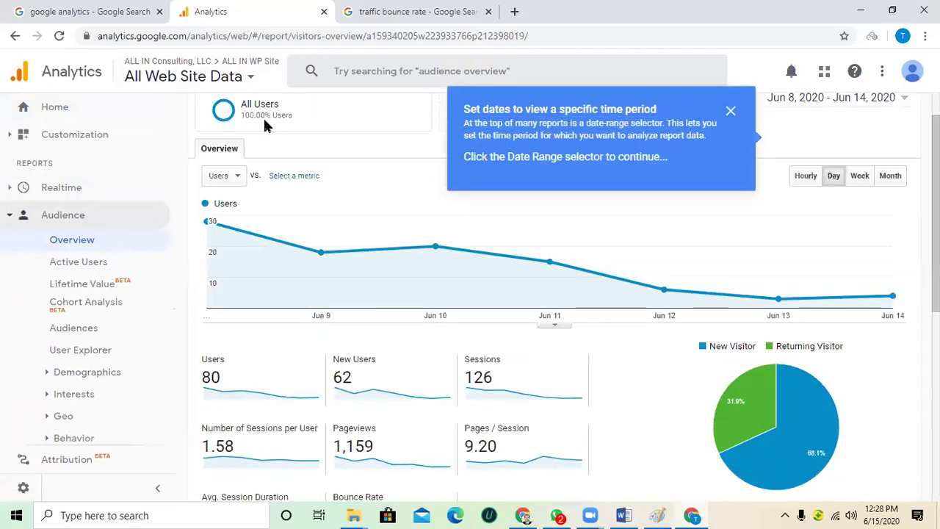
scroll(372, 204, down, 1)
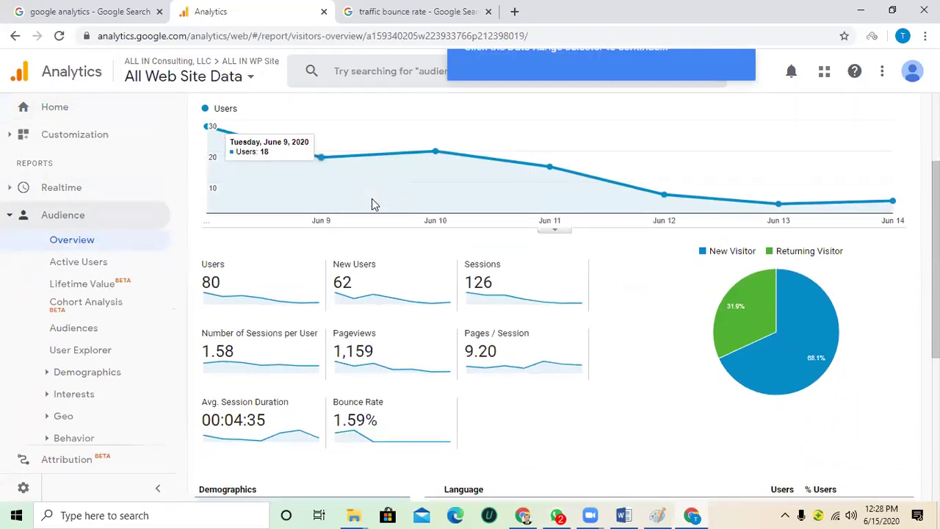
scroll(372, 203, down, 1)
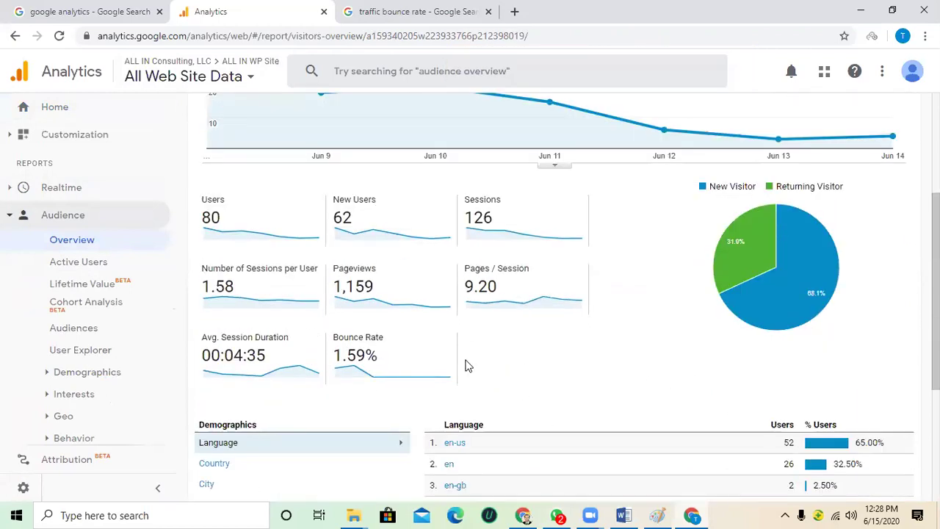
scroll(466, 364, down, 1)
scroll(466, 361, down, 1)
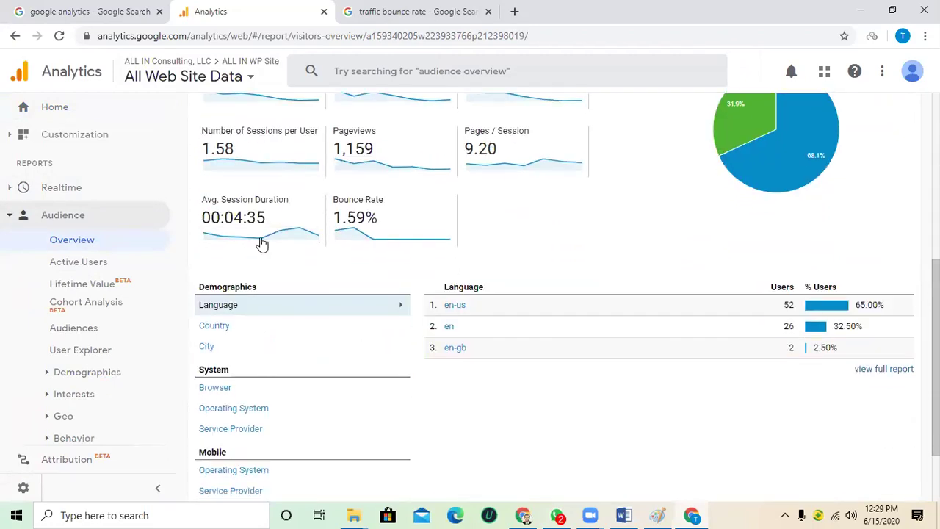
scroll(250, 257, up, 1)
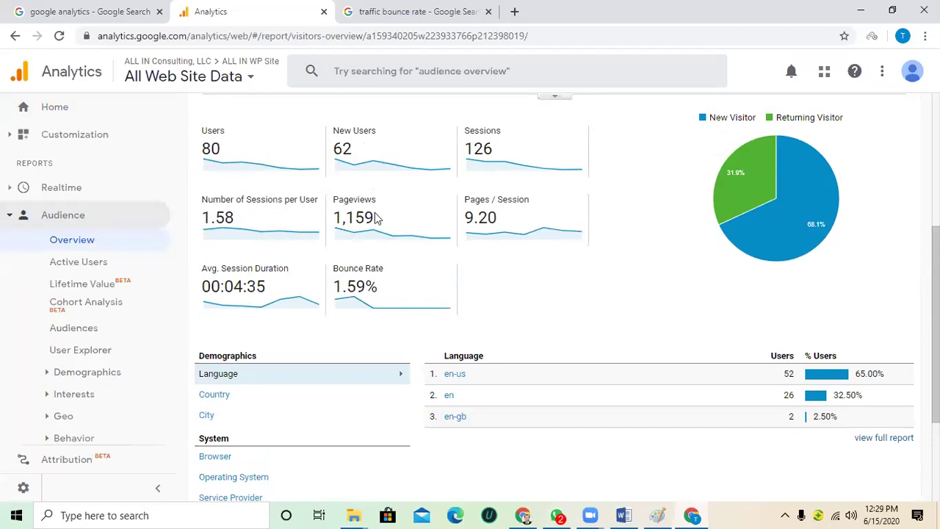
scroll(385, 237, down, 1)
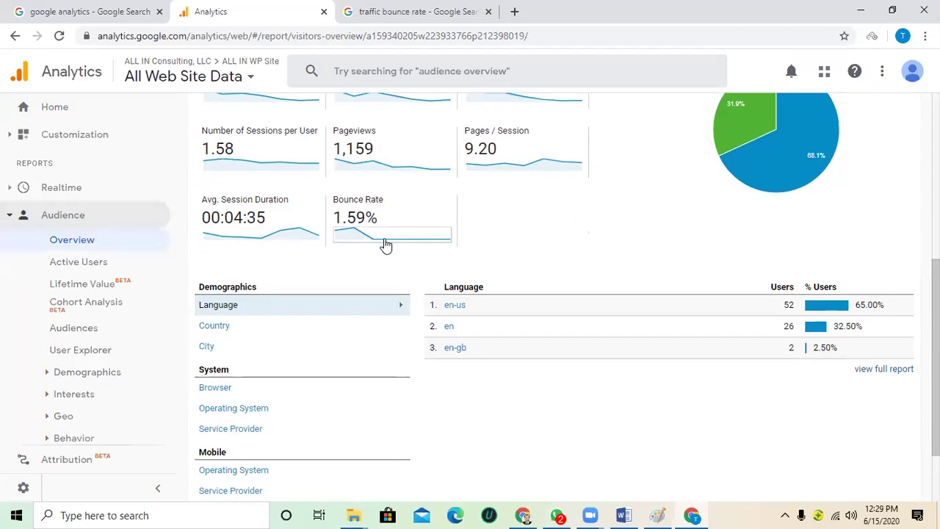
scroll(385, 243, down, 1)
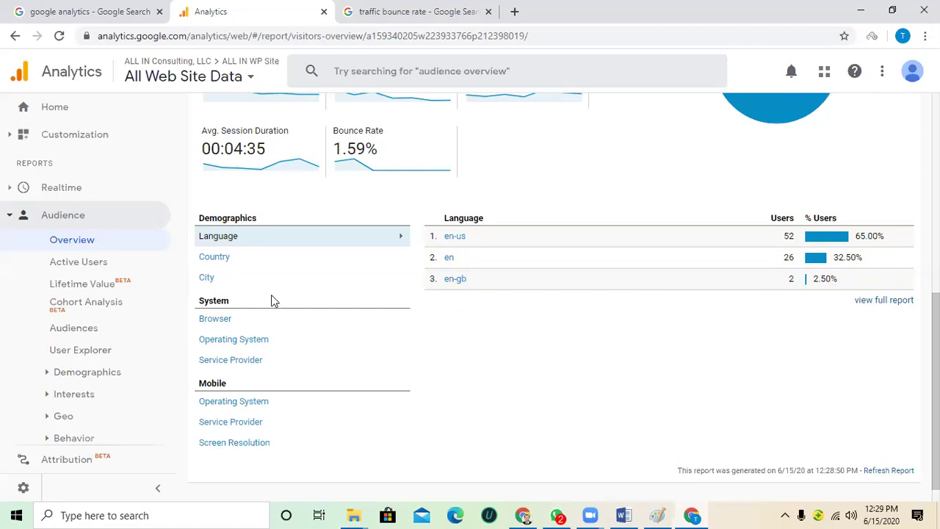
Step: Break down the Audience Overview demographics by Country and by City, and examine the listed locations
click(218, 258)
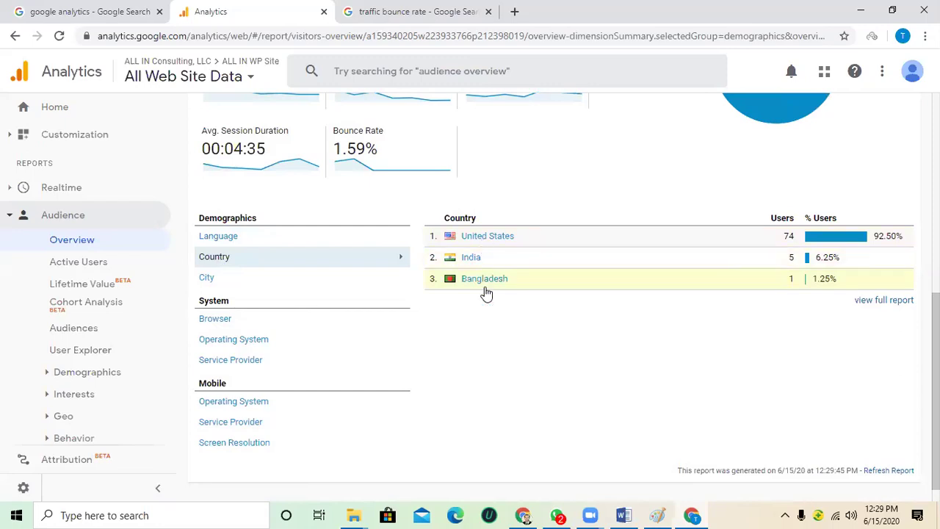
scroll(486, 293, down, 1)
click(208, 252)
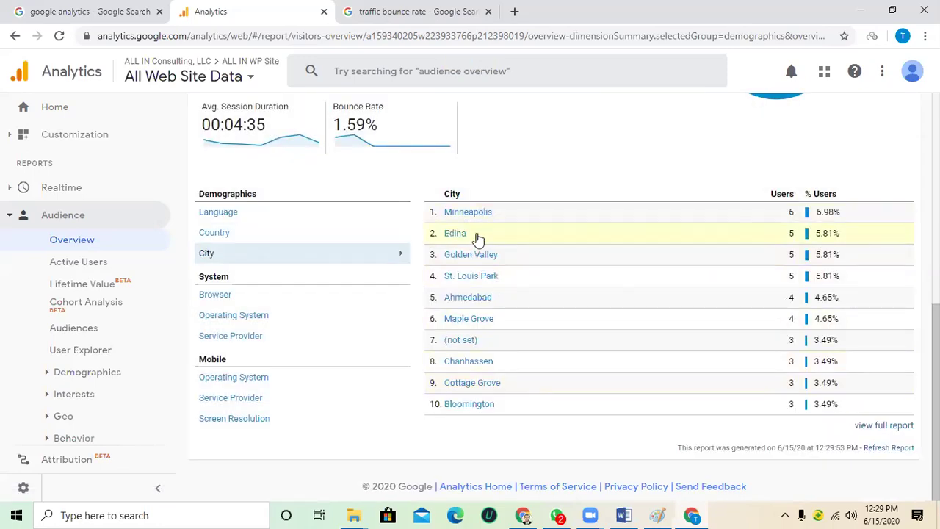
scroll(493, 334, down, 1)
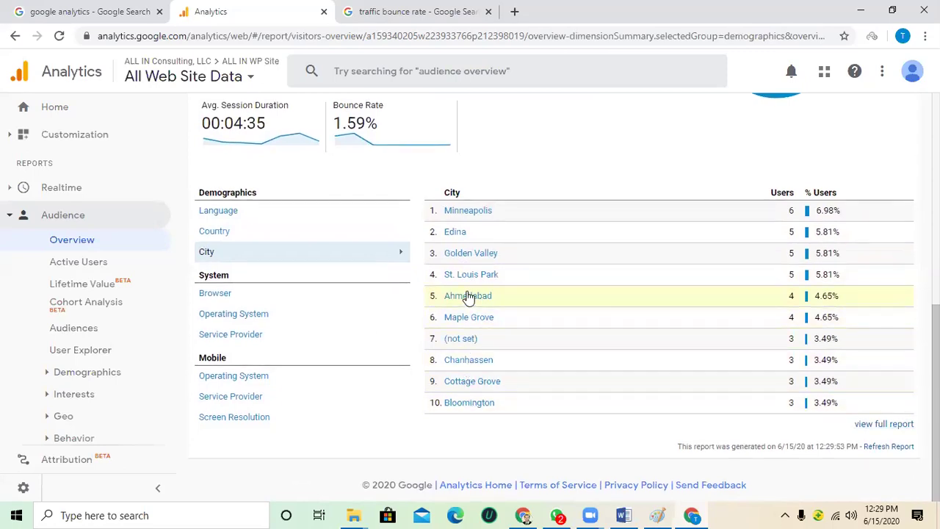
Step: Break down the Audience Overview users by Browser and by system Operating System, and examine both lists
click(214, 294)
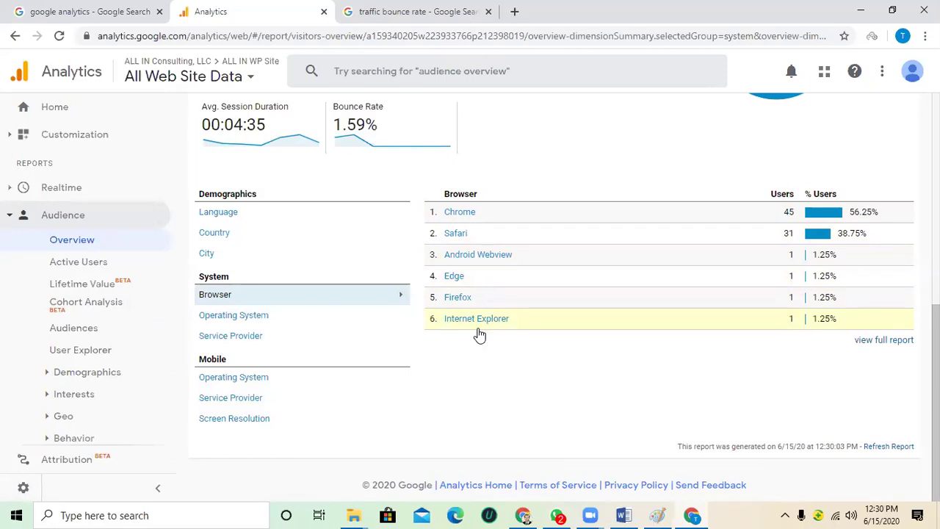
click(222, 316)
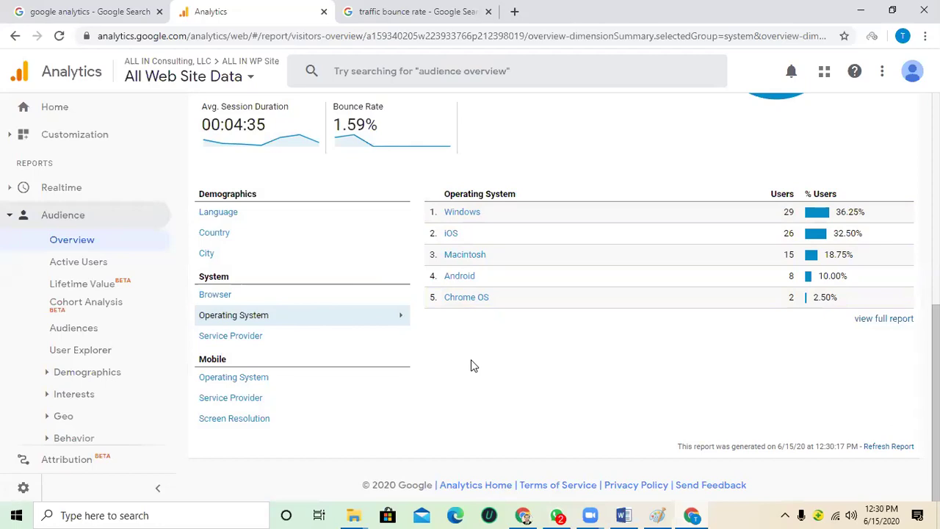
Step: Point out Research Target Audience under Day - 3 in the Word course outline, and return to the Analytics report in Chrome
click(624, 515)
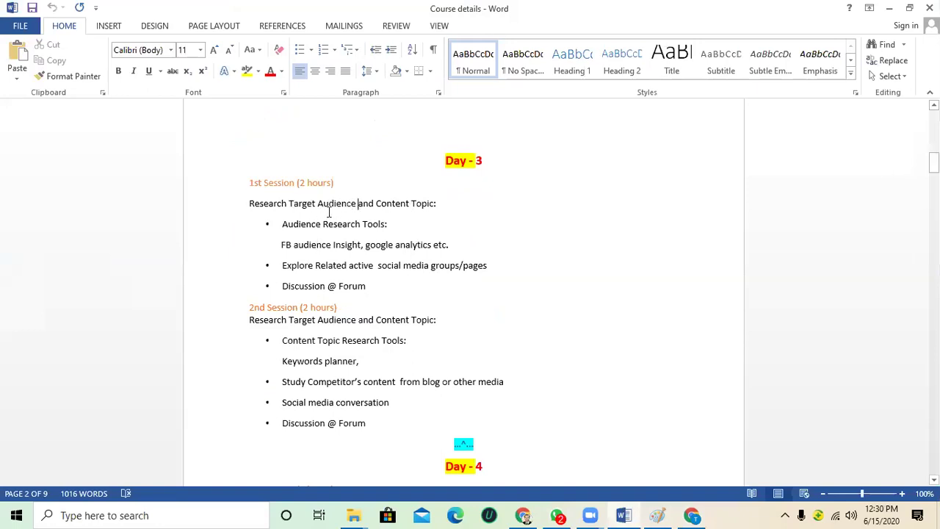
drag(329, 213, 246, 206)
click(281, 206)
click(889, 8)
click(395, 10)
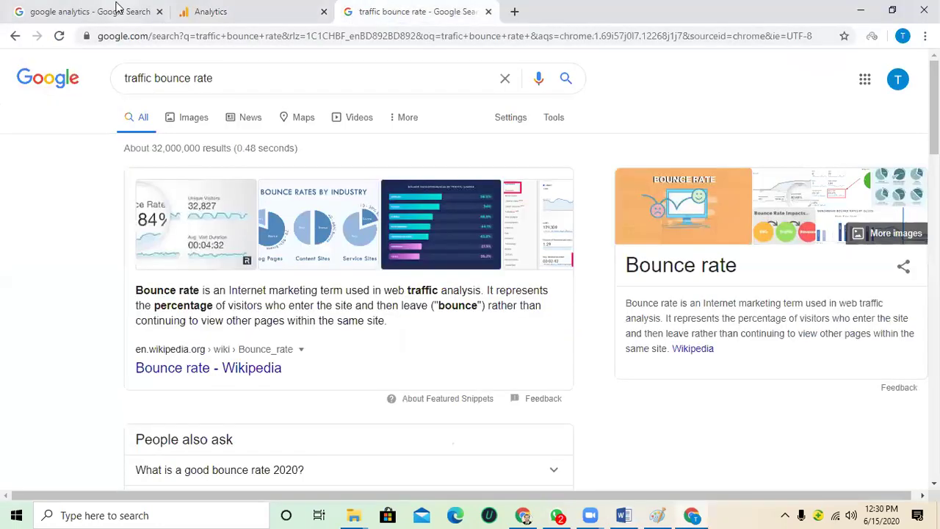
click(115, 11)
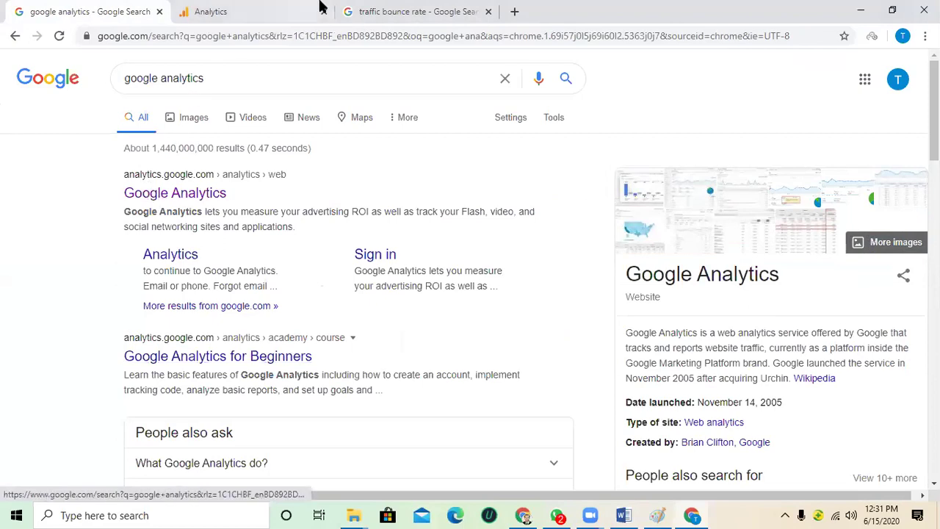
click(252, 9)
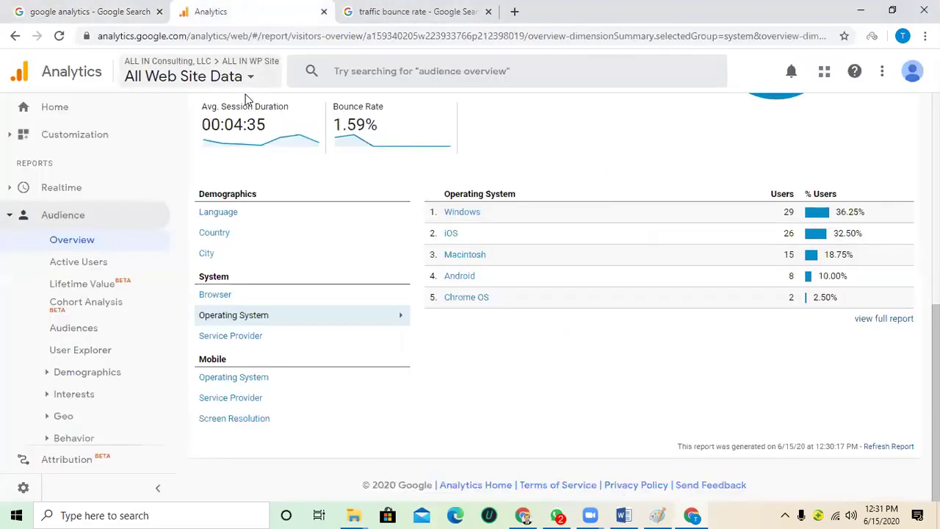
Step: Reopen the Audience Overview report from the Analytics home page and examine its metrics down to the Language demographics
click(71, 111)
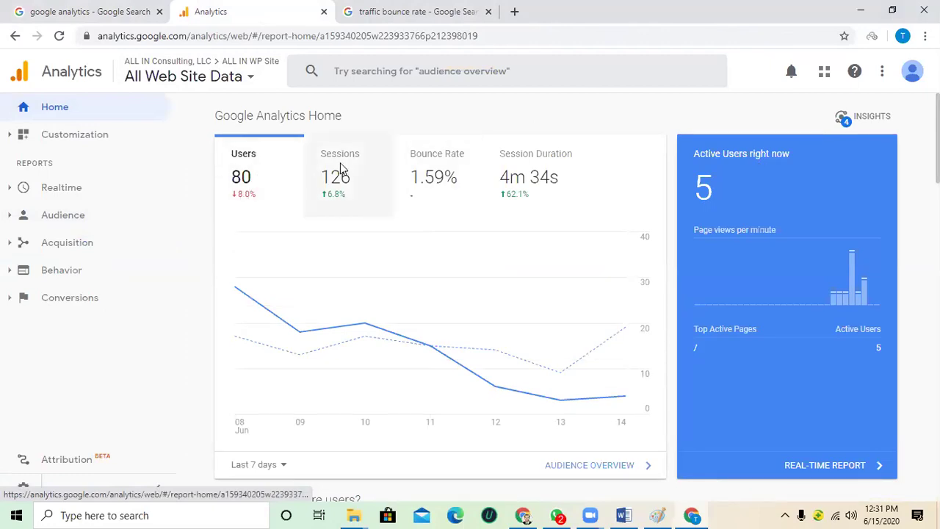
click(74, 220)
click(81, 240)
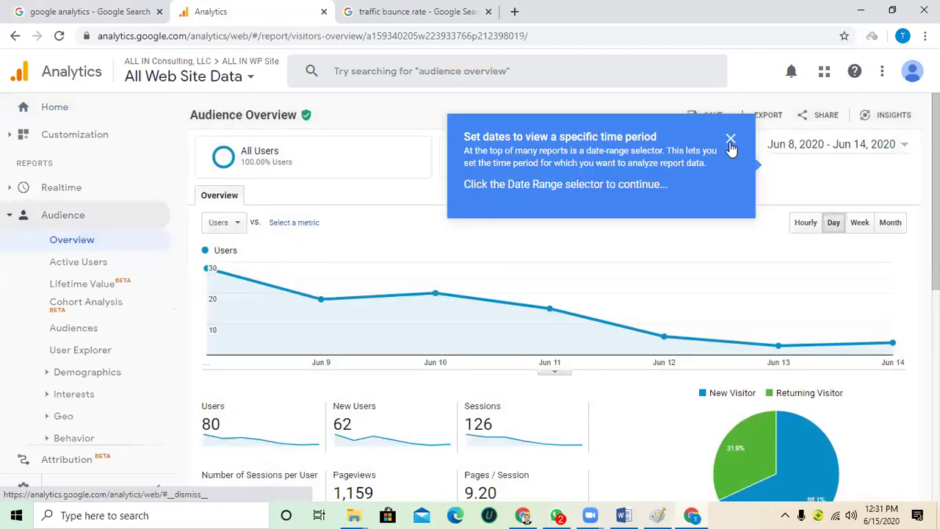
click(731, 139)
scroll(474, 324, down, 4)
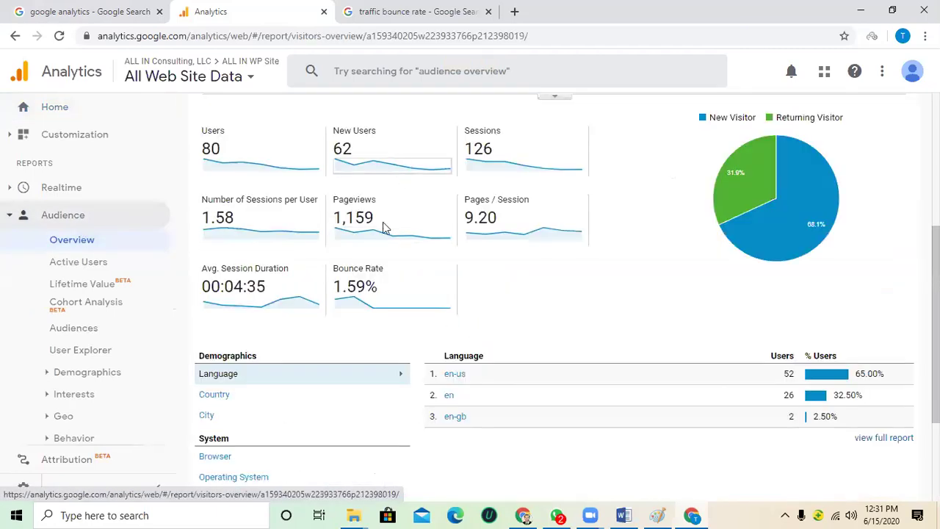
scroll(678, 293, down, 2)
scroll(677, 293, down, 1)
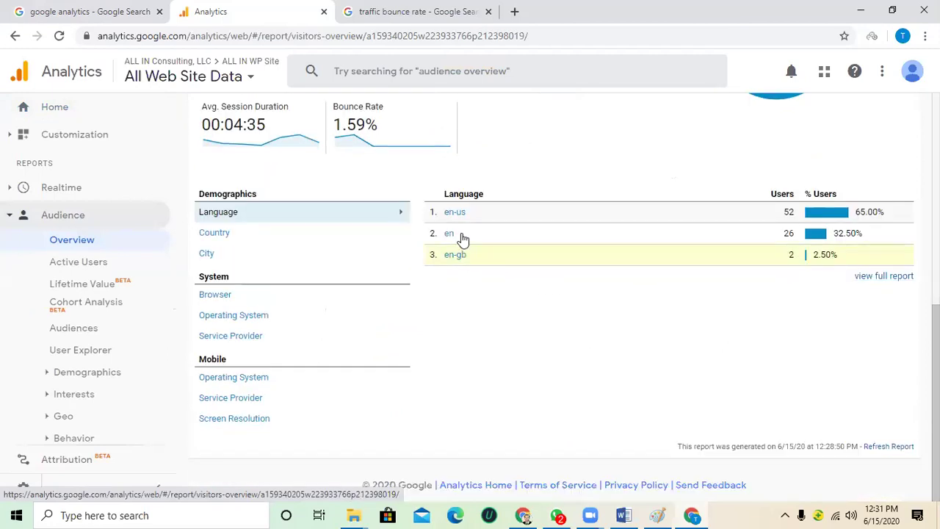
Step: Break down the Audience Overview by Country and by system Service Provider, and review the metrics above
click(216, 235)
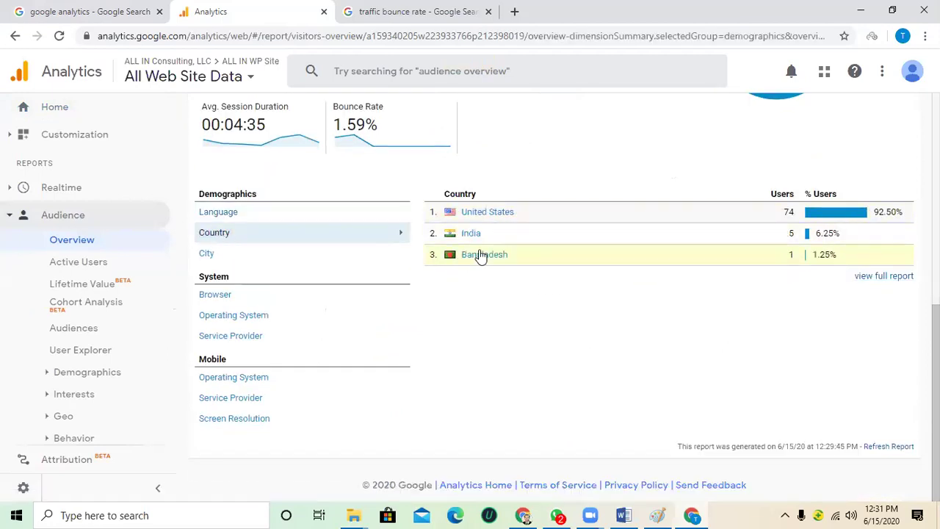
click(223, 316)
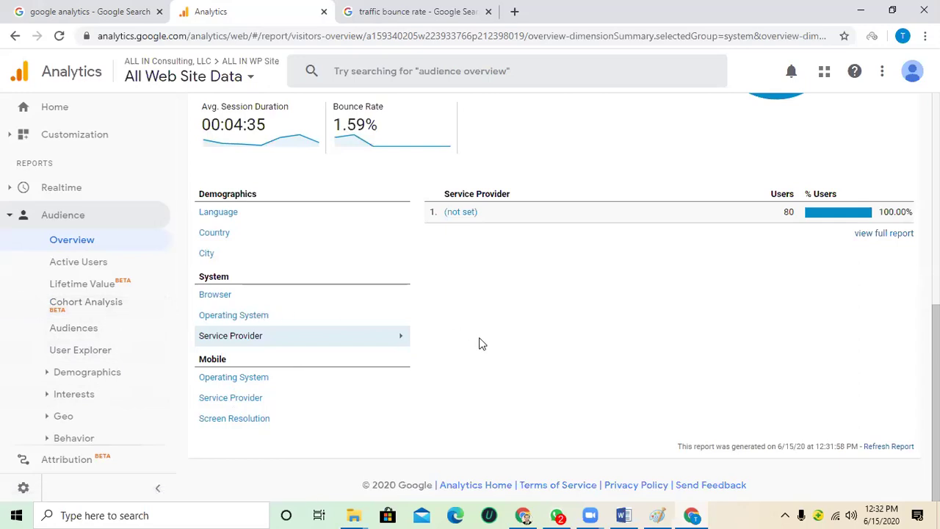
scroll(487, 342, up, 6)
scroll(489, 343, down, 7)
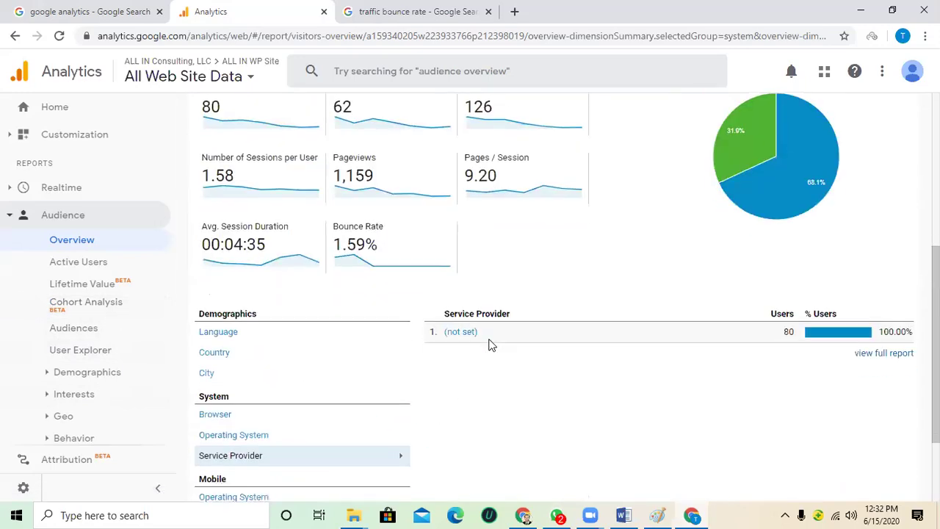
Step: Open the Audience Active Users report and examine its active user chart
click(92, 269)
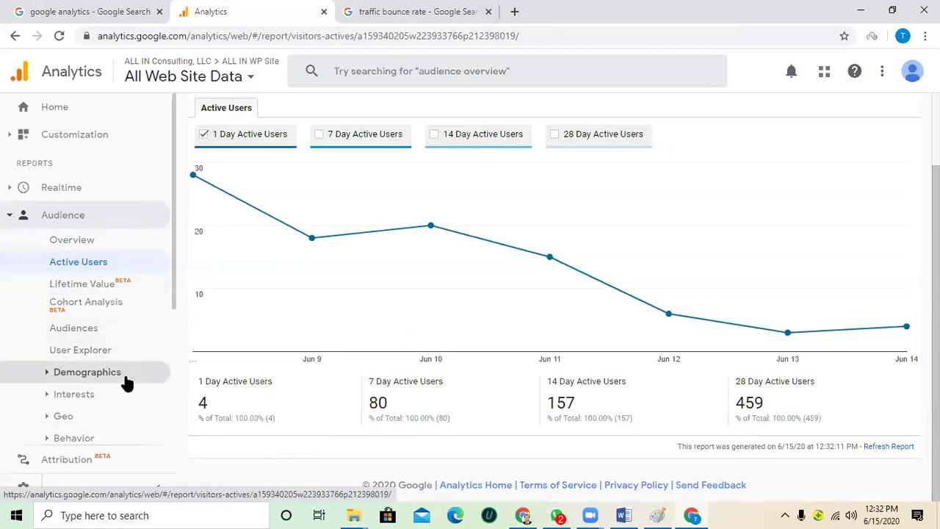
scroll(126, 382, down, 3)
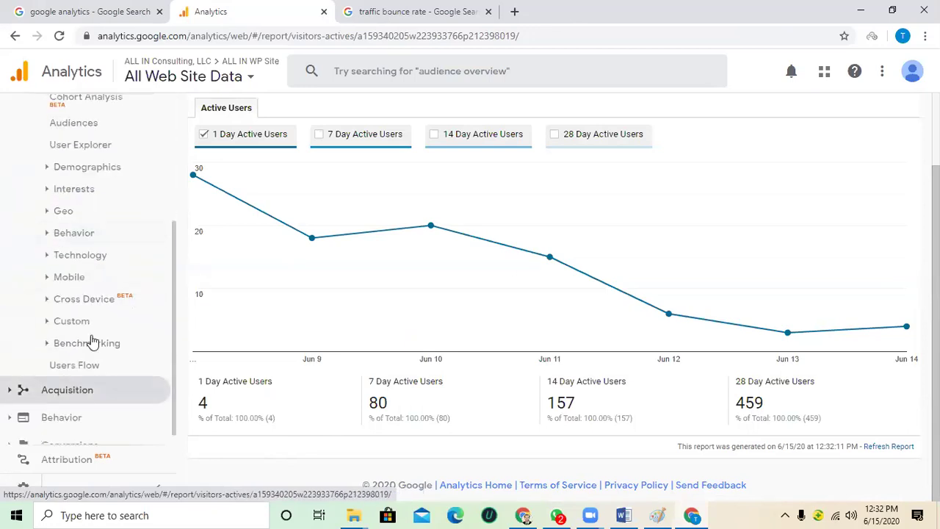
Step: Examine the session distribution in the Frequency & Recency report under Audience Behavior, and return to the Analytics home page
click(79, 234)
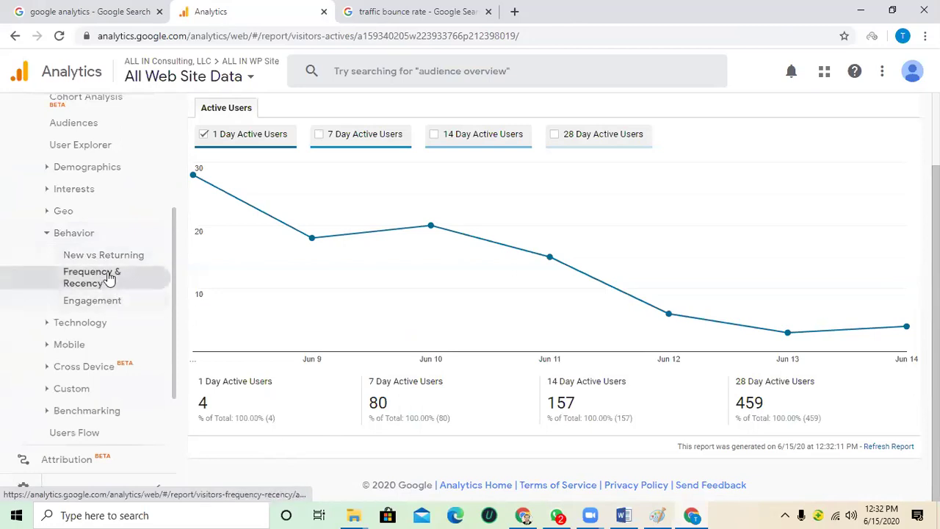
click(67, 280)
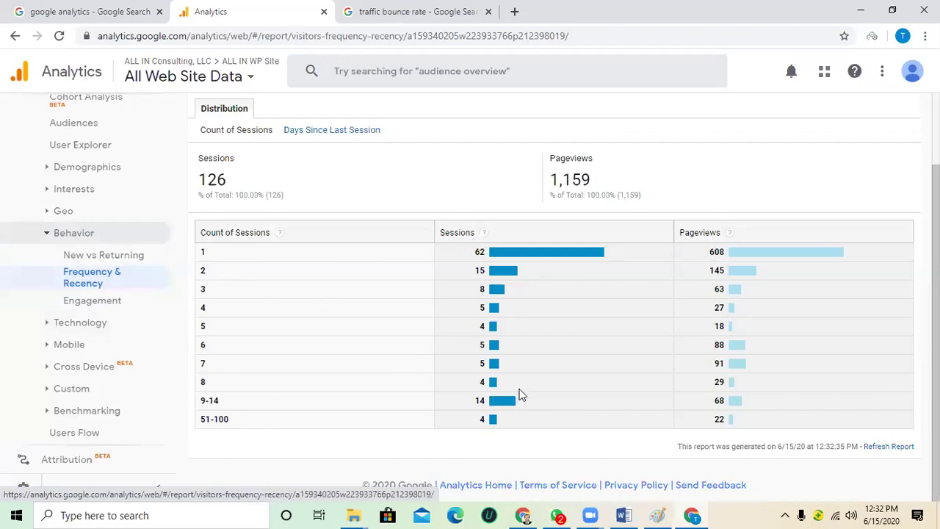
scroll(69, 357, down, 2)
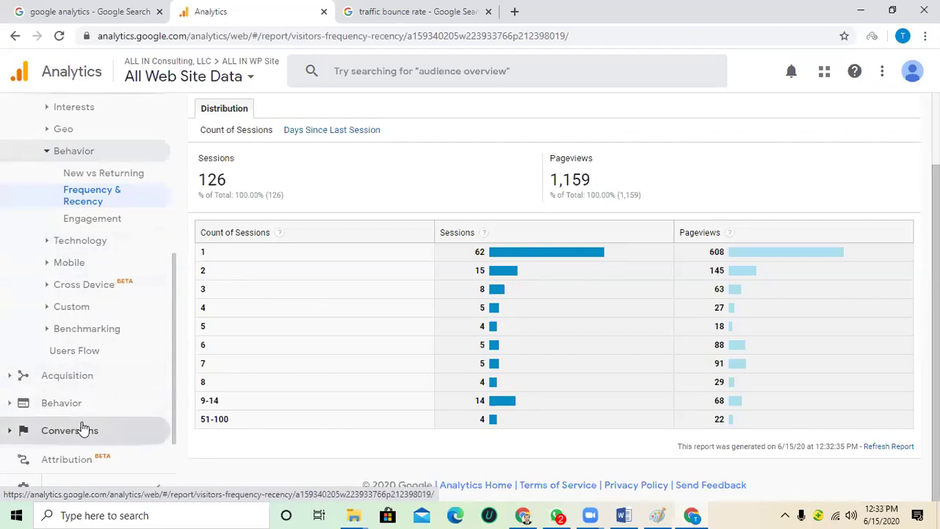
scroll(94, 330, up, 4)
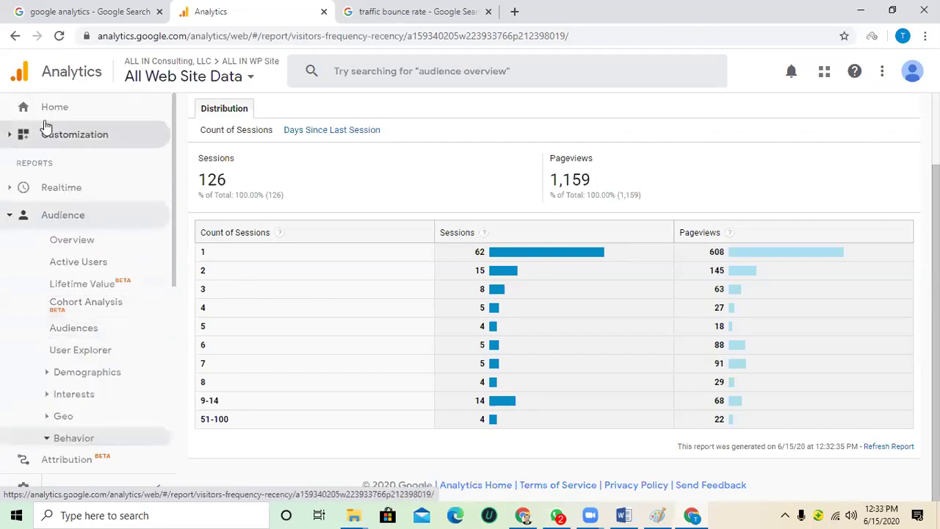
click(118, 220)
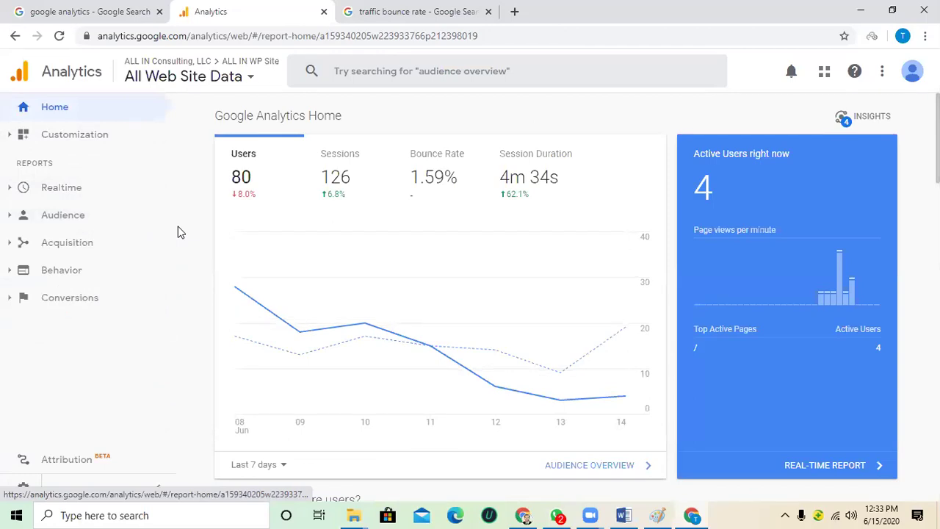
Step: Switch to the other Chrome window and show the Facebook group "dm 108 batch"
click(525, 513)
click(189, 13)
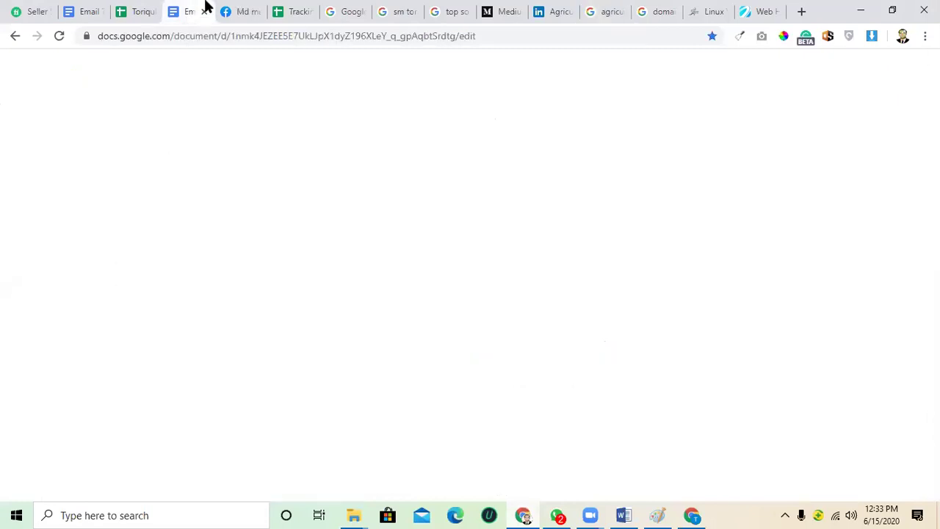
click(239, 9)
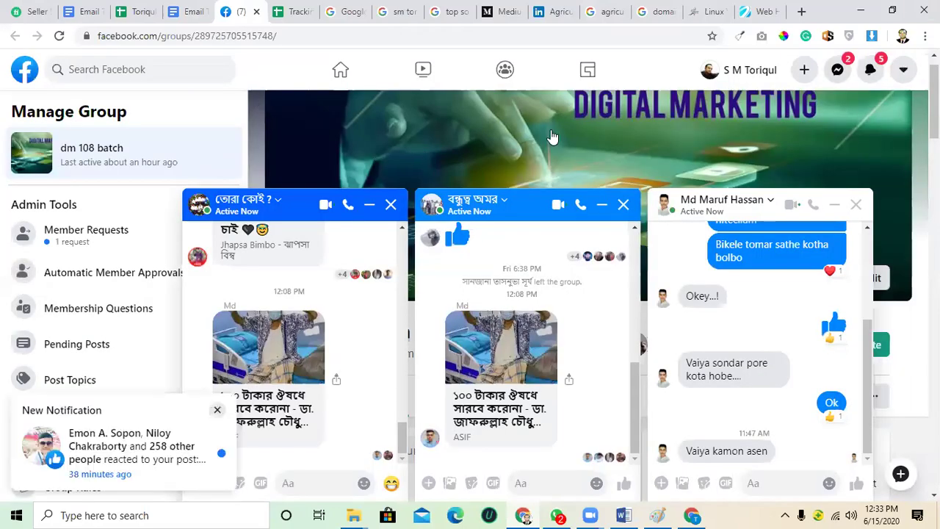
click(904, 71)
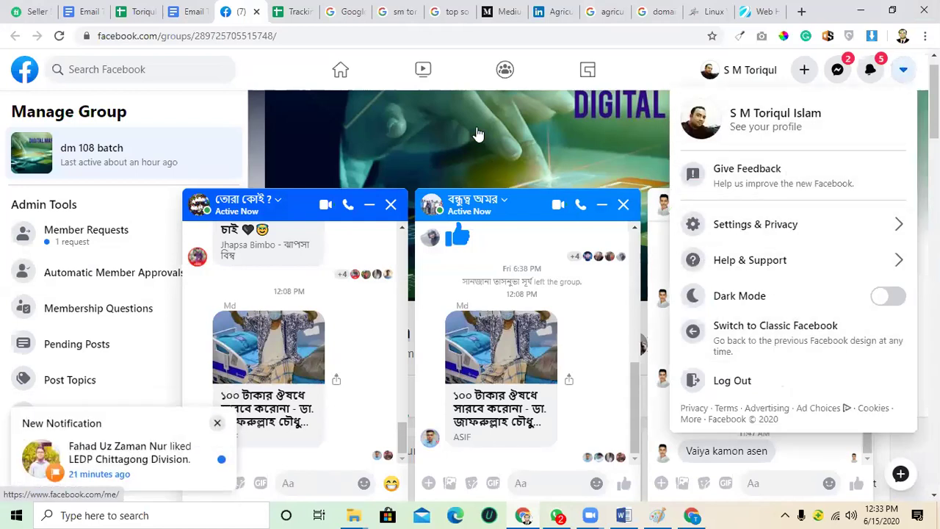
click(285, 76)
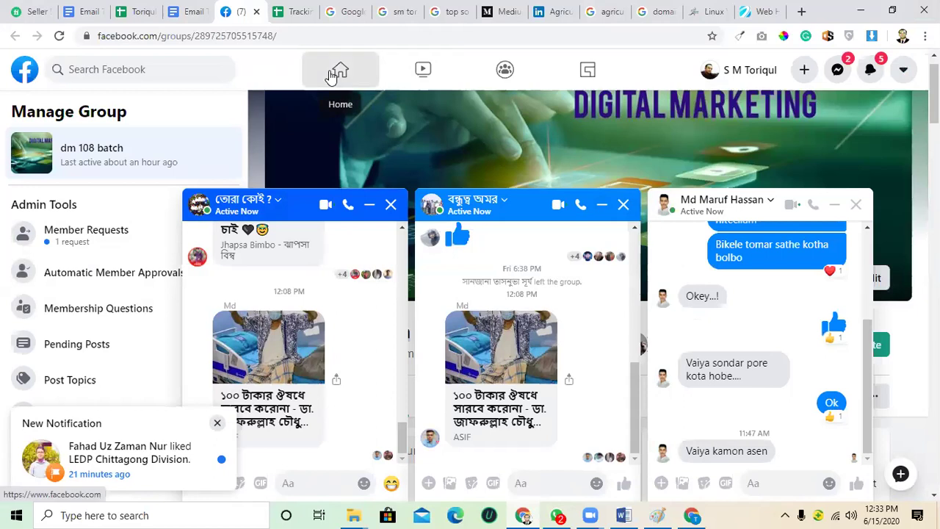
Step: Go to the Facebook home feed and close the three open chat windows
click(332, 74)
click(390, 204)
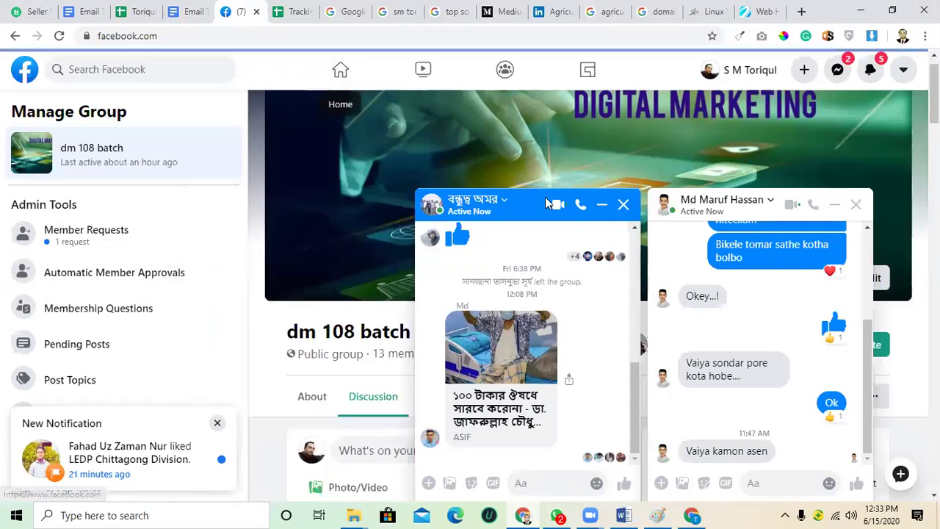
click(623, 204)
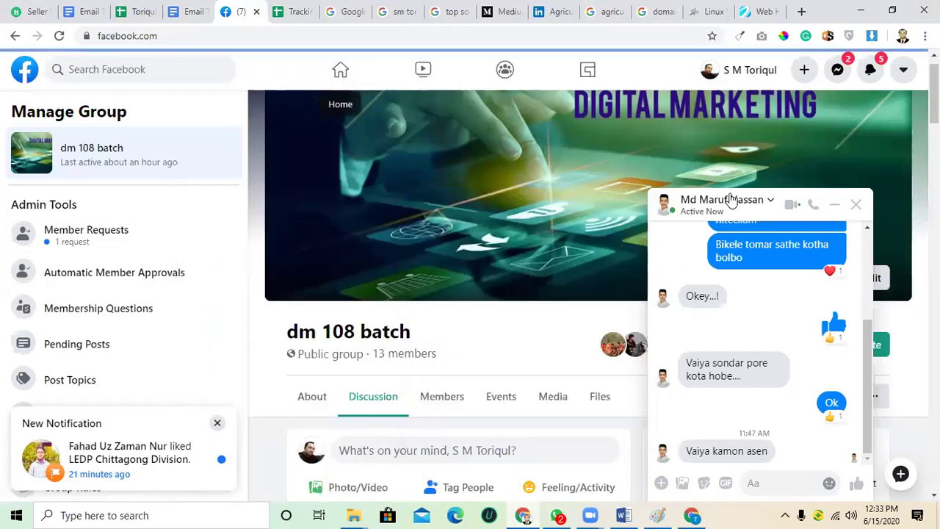
click(859, 205)
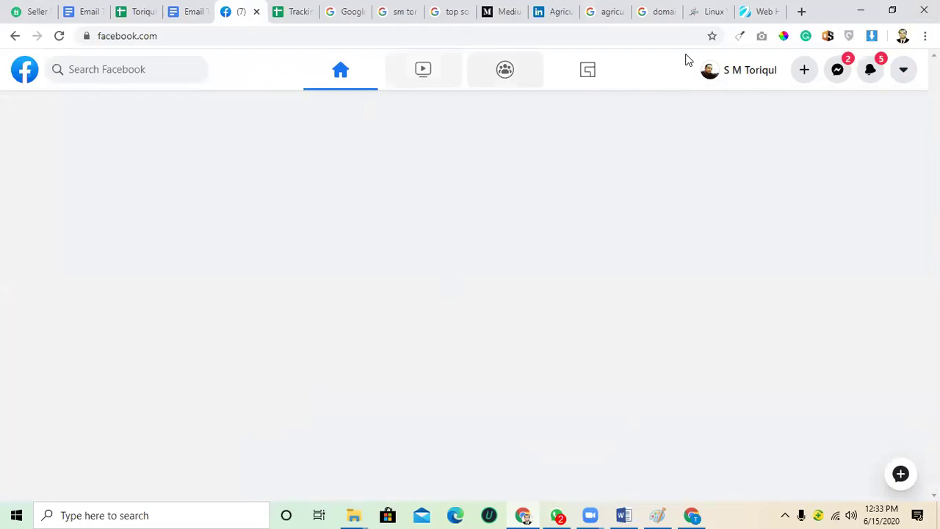
Step: Switch to Classic Facebook, skipping the feedback survey, and dismiss the notice about the new design
click(908, 74)
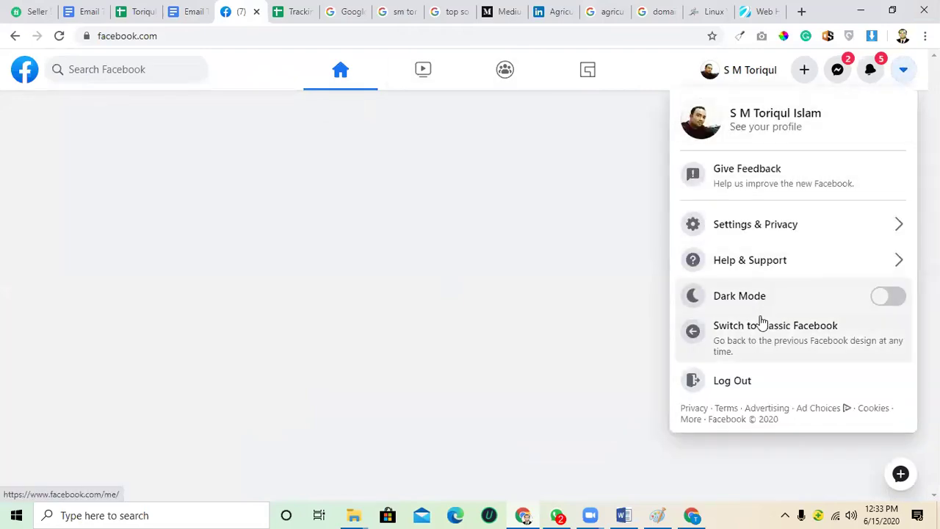
click(760, 340)
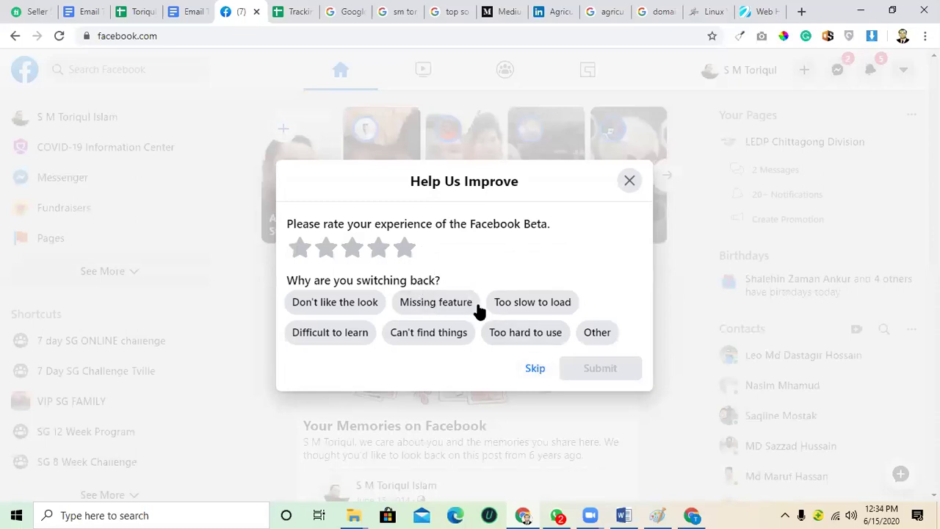
click(535, 375)
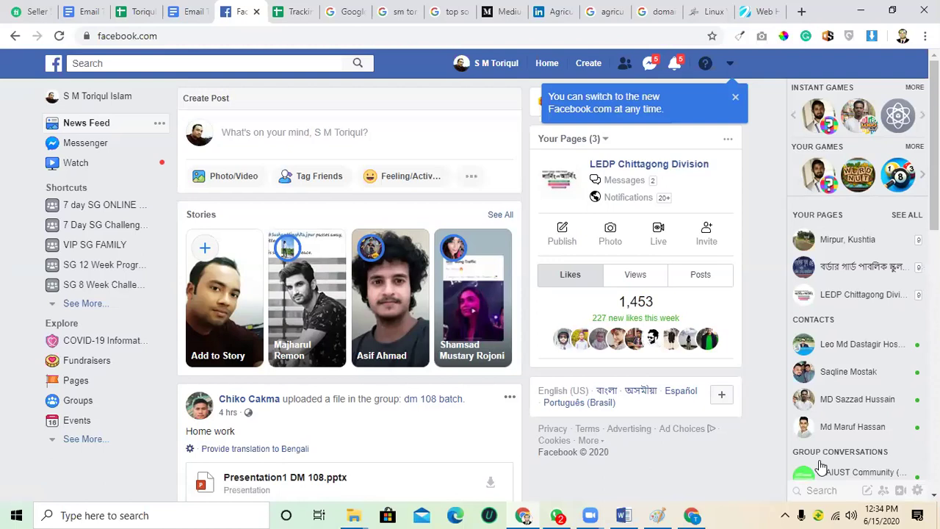
click(737, 99)
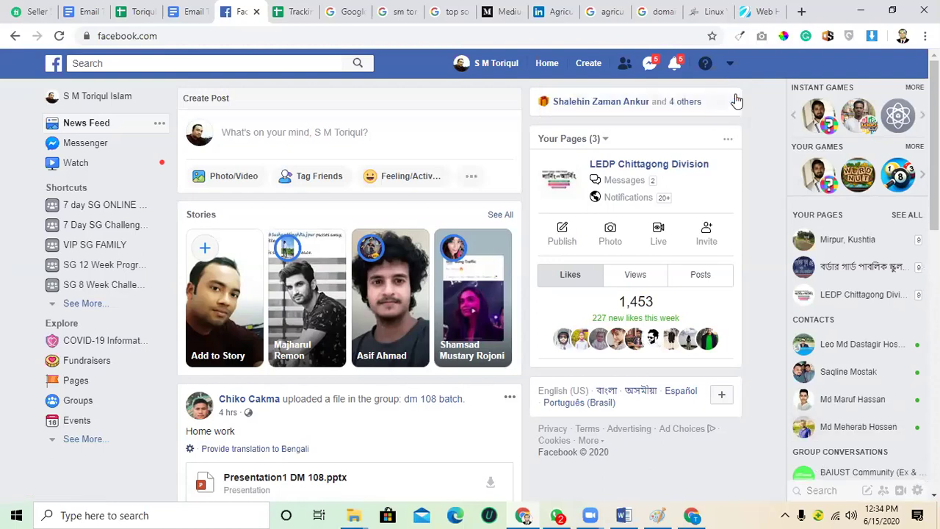
Step: Check the Facebook notifications and recent messages, and return to the news feed
click(675, 72)
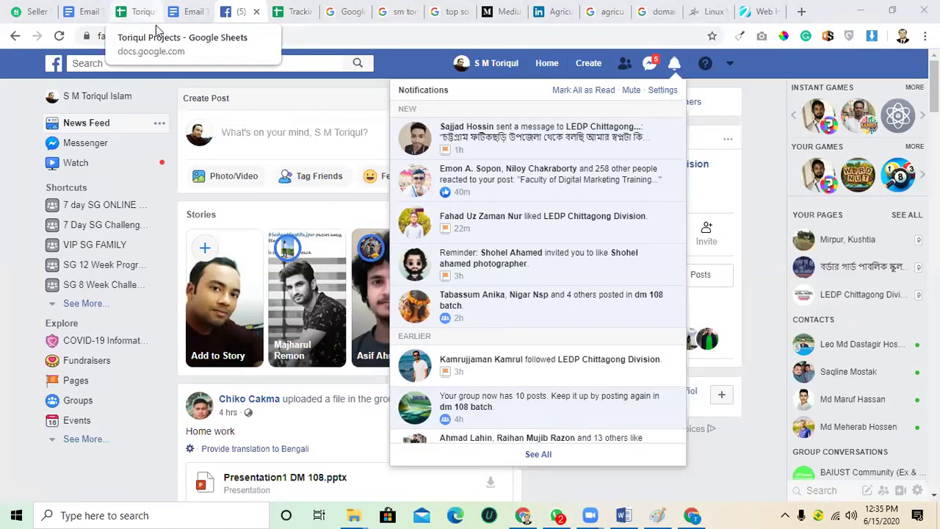
click(651, 66)
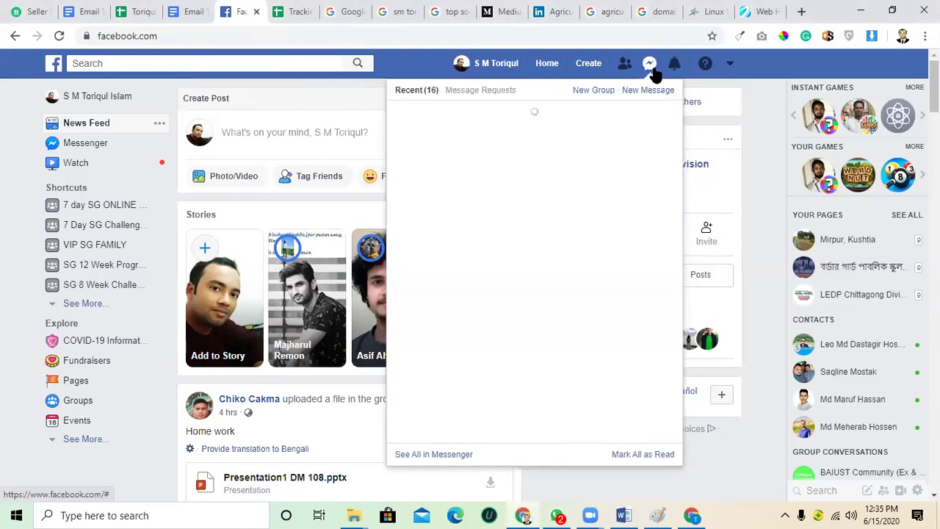
click(653, 70)
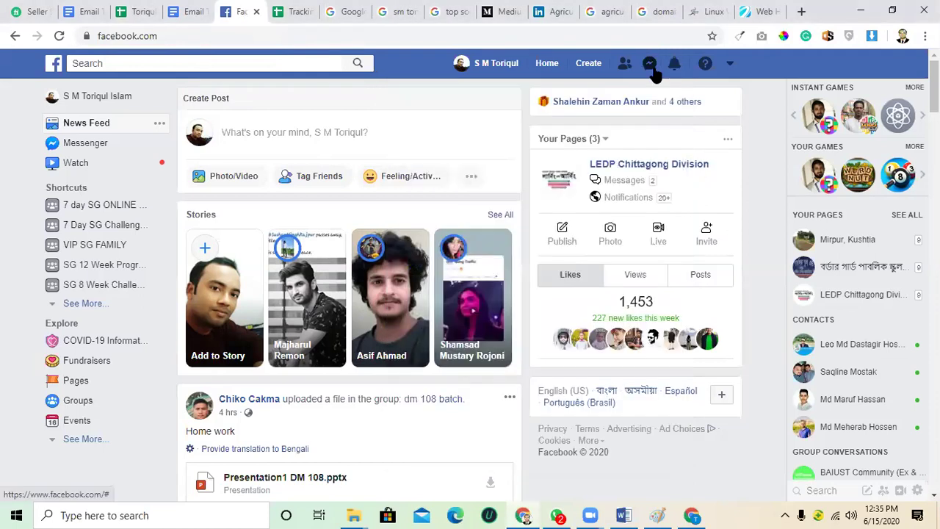
scroll(478, 273, down, 1)
scroll(476, 278, up, 1)
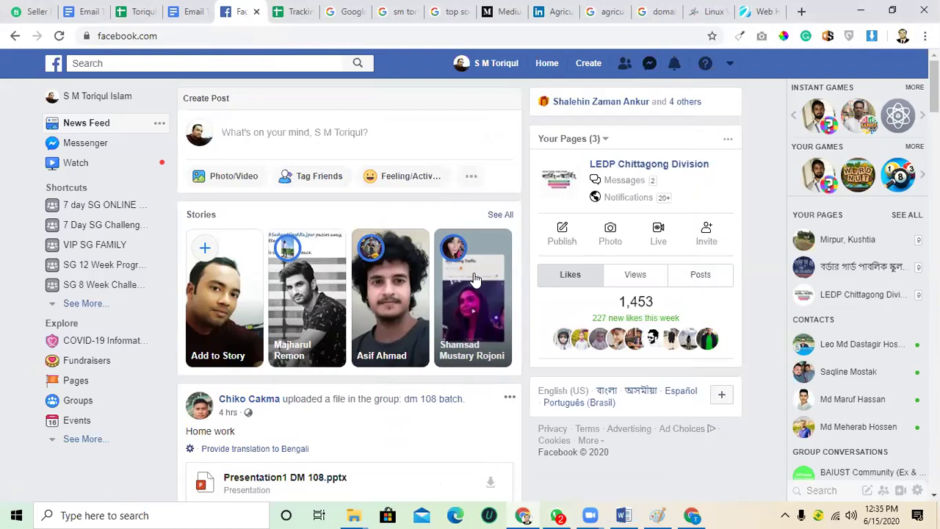
Step: Review the FB Live and Youtube columns for the Day - 2 and Day - 3 rows in the DM 108 tracking sheet
click(281, 10)
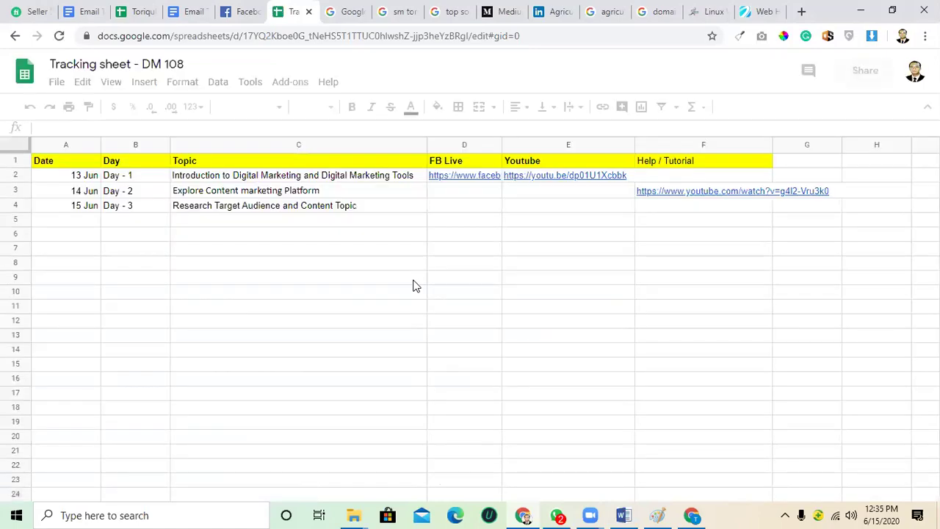
click(525, 209)
click(467, 208)
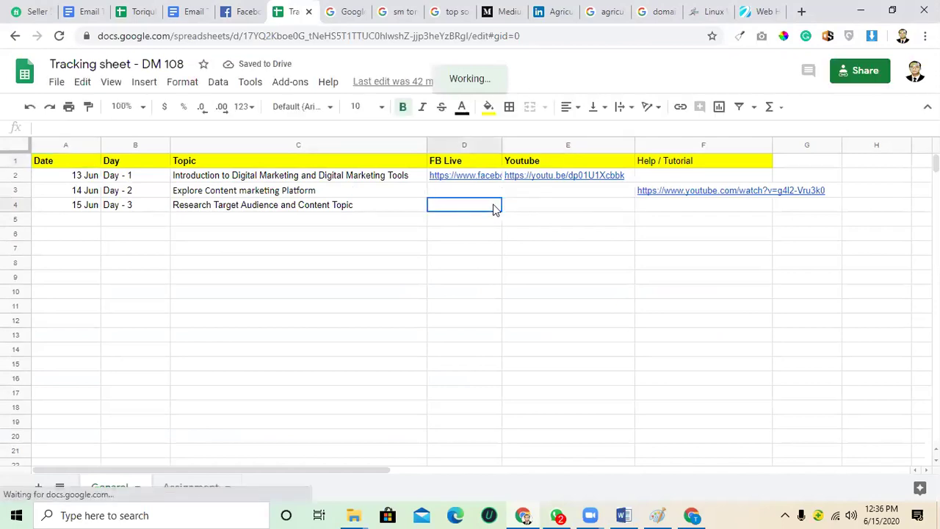
click(523, 210)
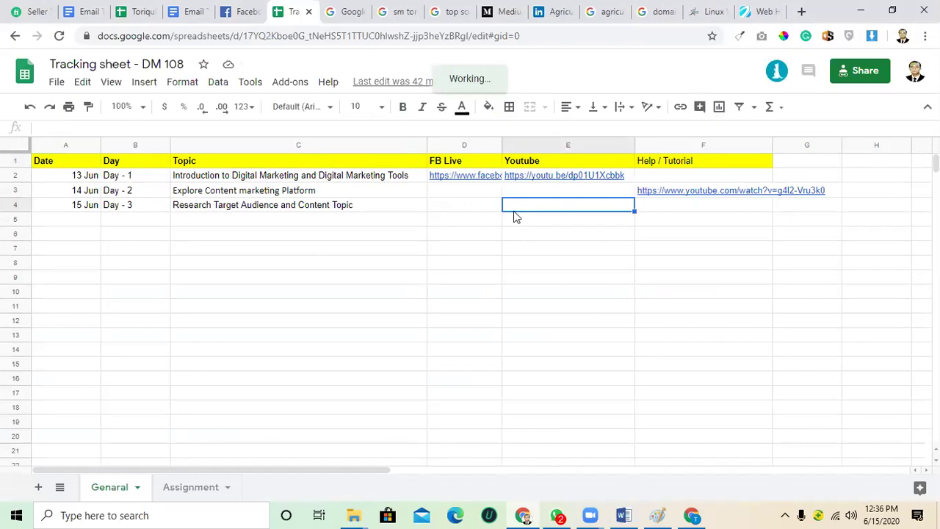
click(468, 297)
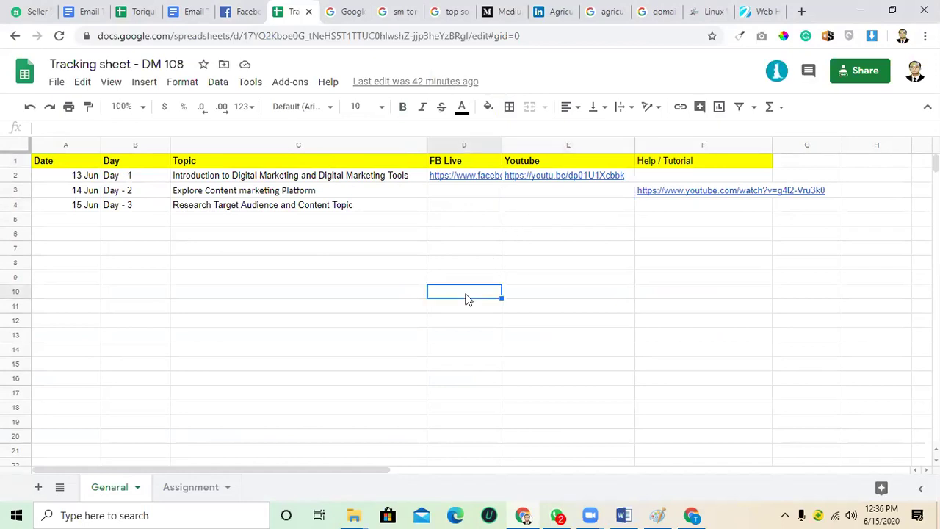
click(544, 191)
click(482, 197)
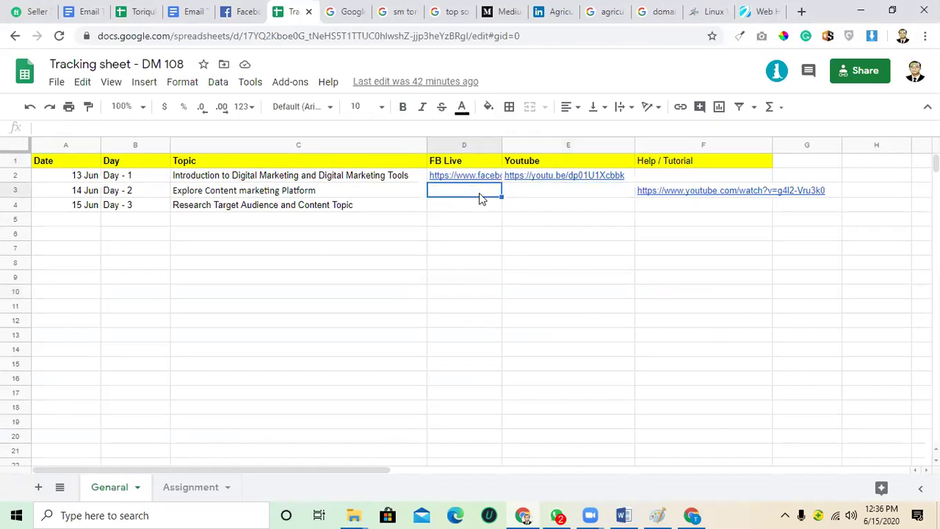
click(520, 198)
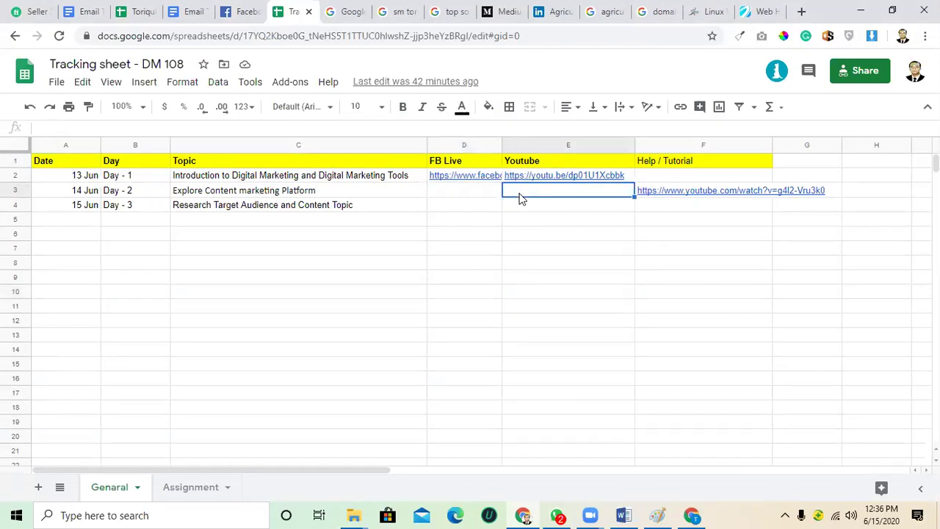
click(478, 198)
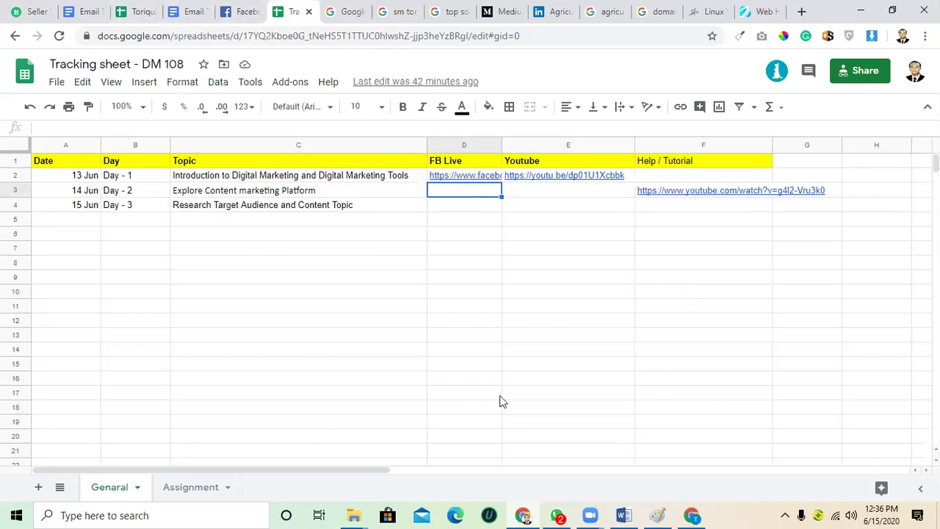
click(694, 515)
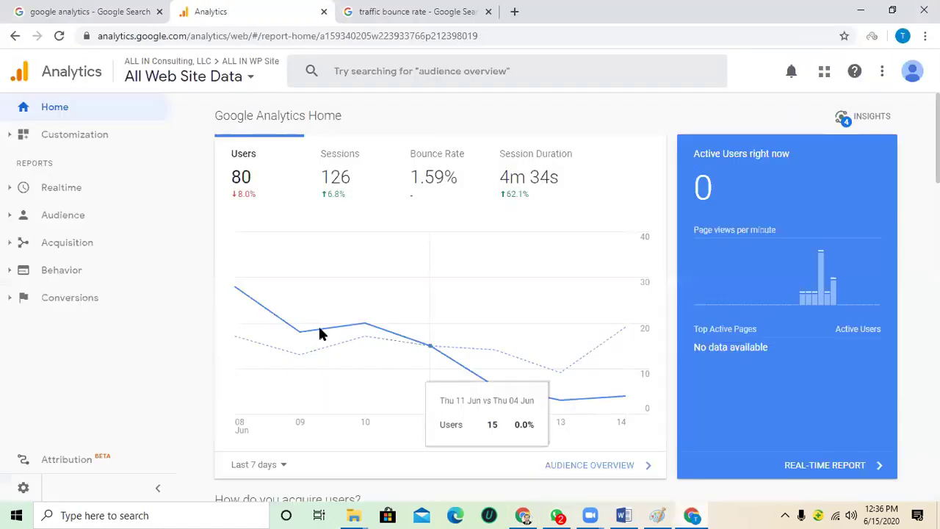
click(696, 514)
click(527, 515)
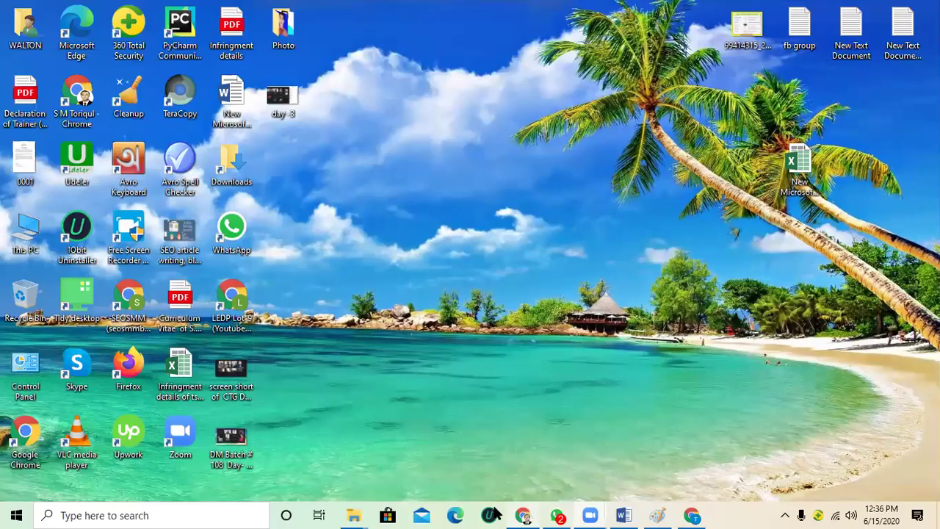
click(525, 514)
Step: Return to the Facebook feed and open the full list of your own Pages in a new tab
click(229, 11)
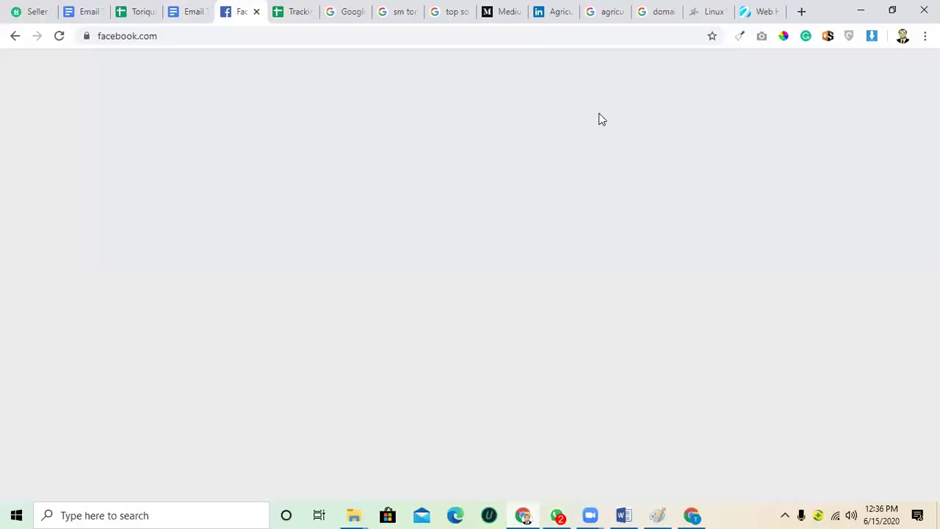
click(730, 64)
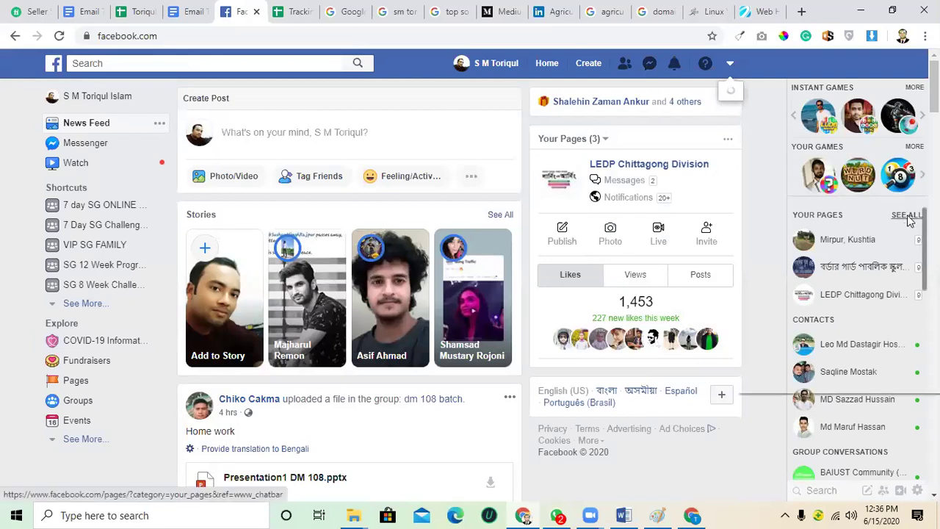
right_click(908, 220)
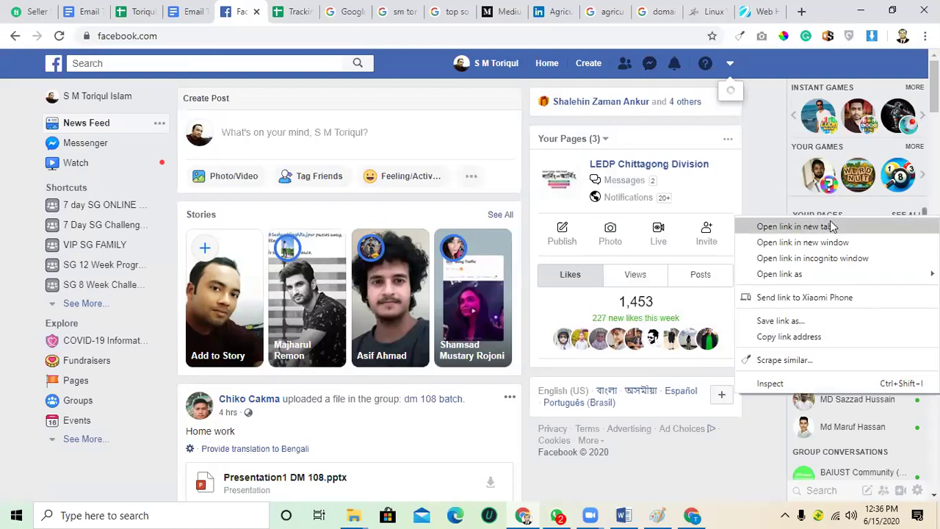
click(915, 223)
click(261, 9)
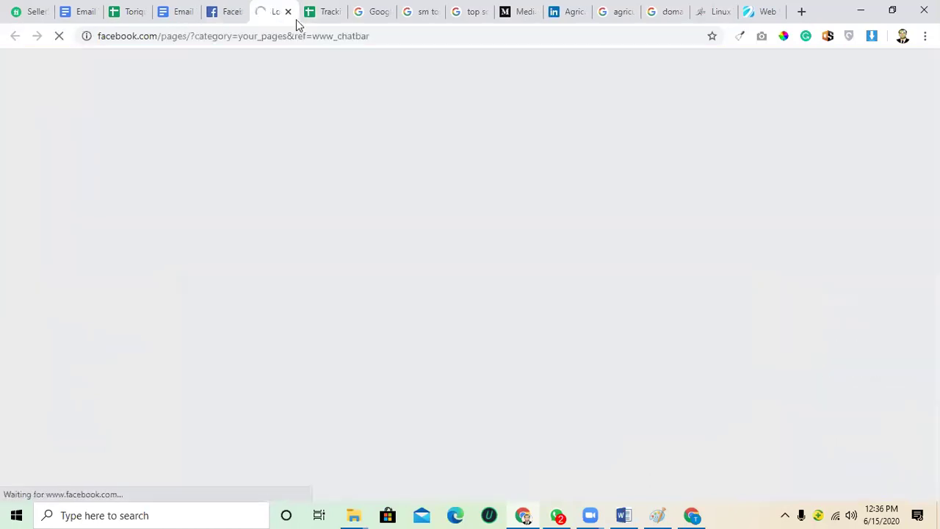
Step: Close all nine tabs that follow the Tracking sheet, from the Google account tab through the web hosting tab
click(381, 10)
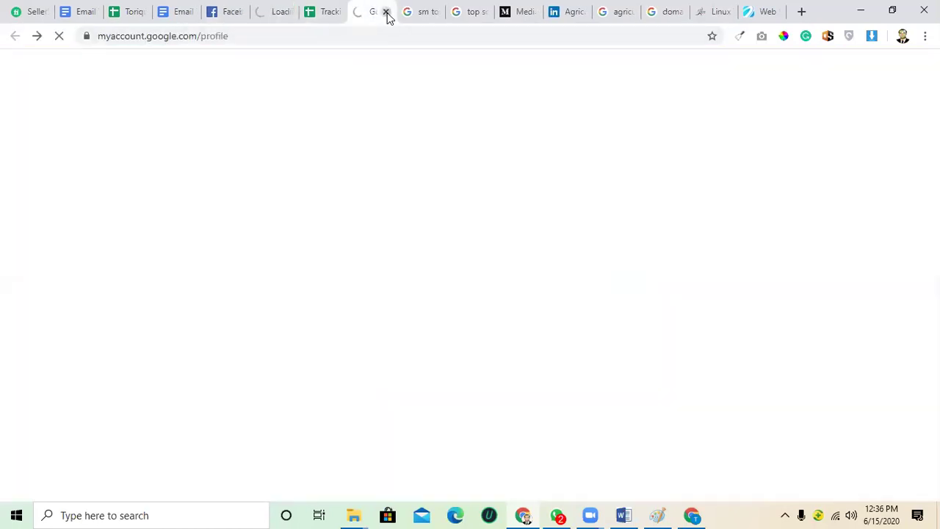
click(386, 12)
click(387, 12)
click(387, 12)
click(386, 11)
click(386, 11)
click(387, 12)
click(388, 11)
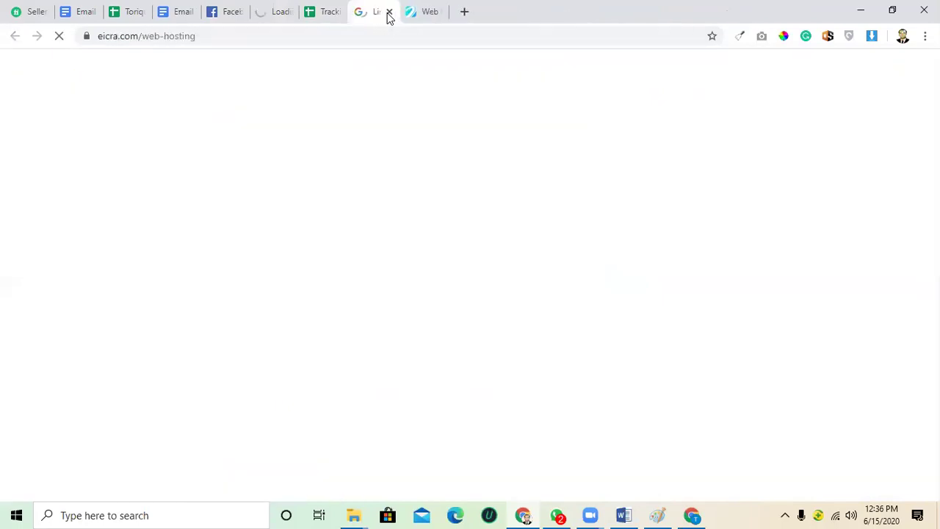
click(389, 12)
click(388, 13)
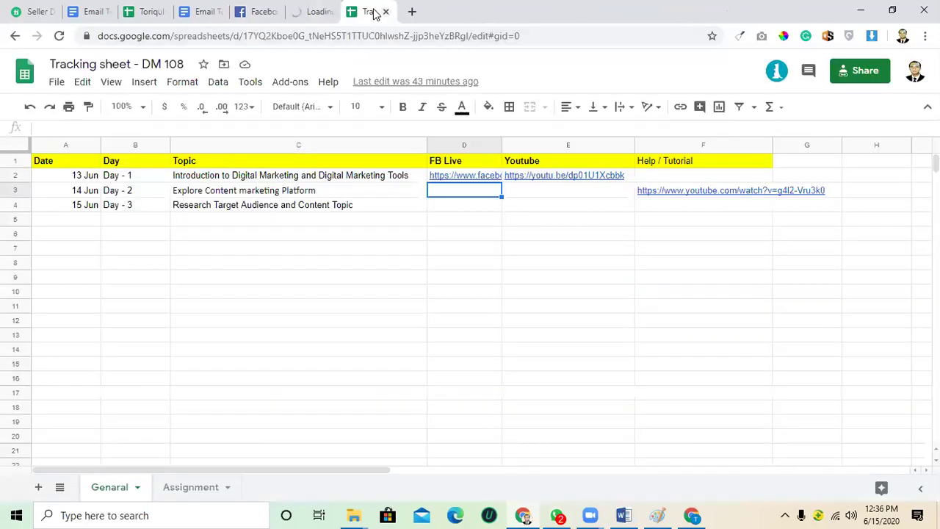
Step: Close the Toriqul Projects spreadsheet and one of the two Email Template documents
click(313, 11)
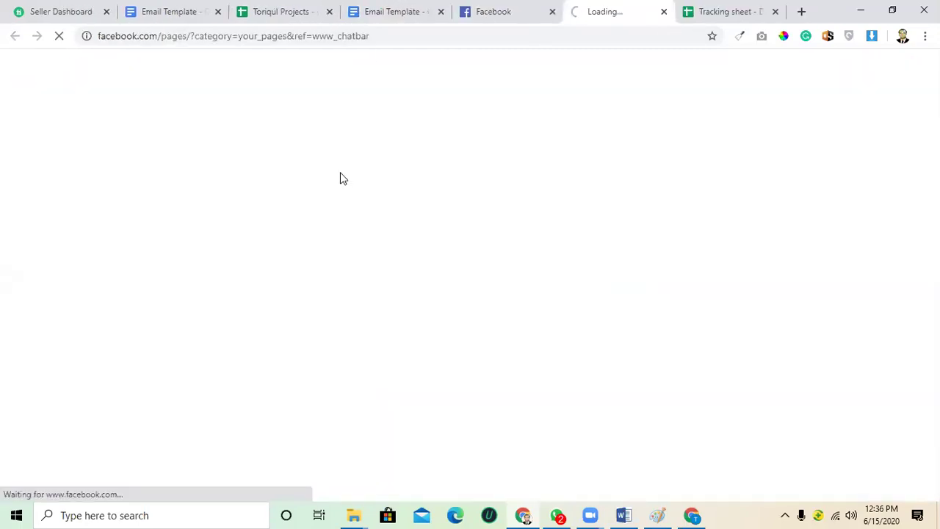
click(449, 13)
click(427, 11)
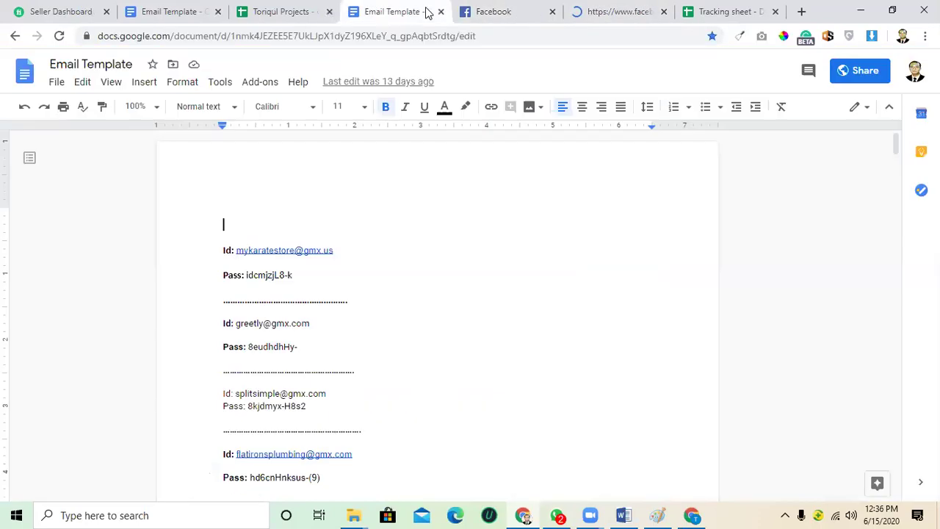
click(300, 10)
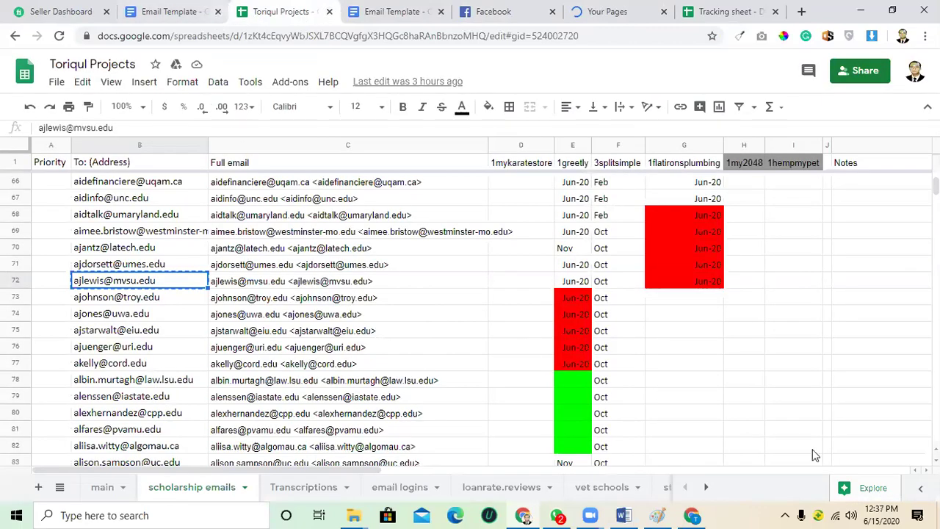
key(ctrl+w)
key(ctrl+w)
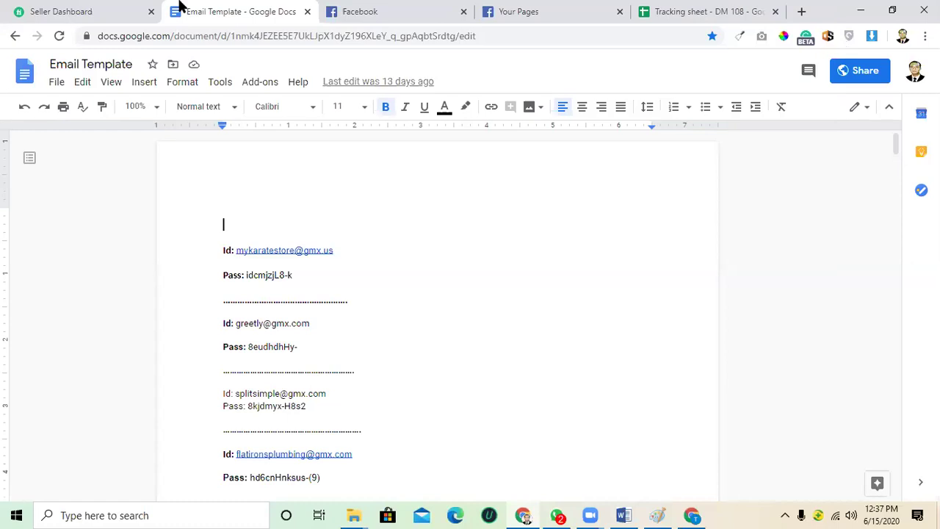
Step: Return to the Your Pages list and examine the managed Pages with their weekly likes, views and engagement figures
click(351, 8)
click(519, 11)
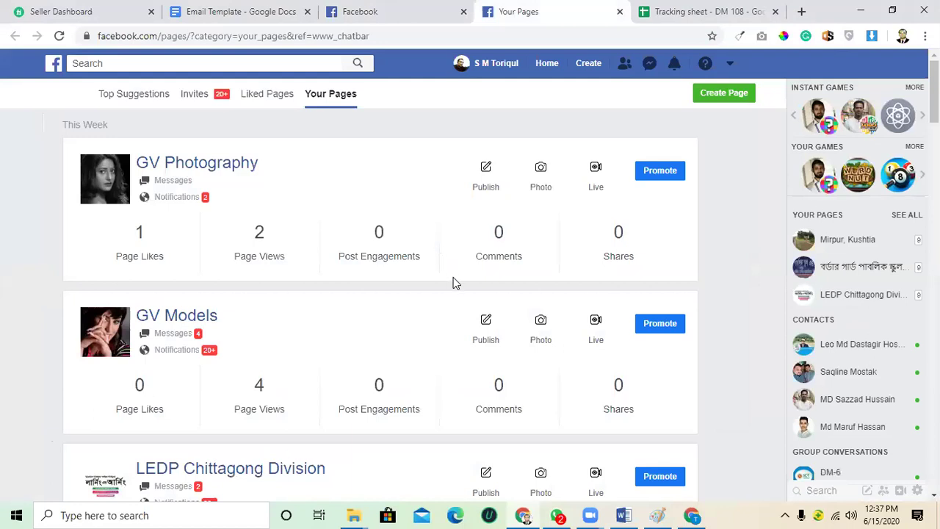
scroll(466, 301, down, 1)
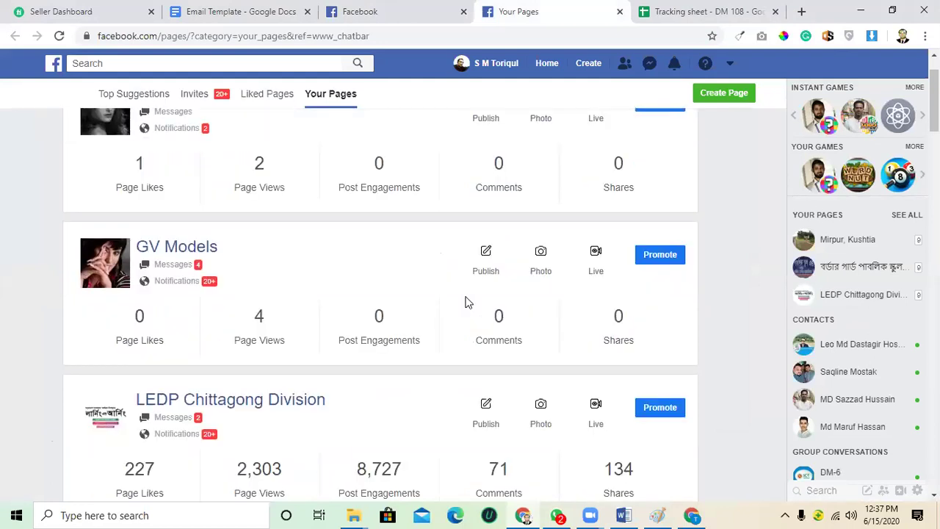
scroll(466, 301, up, 1)
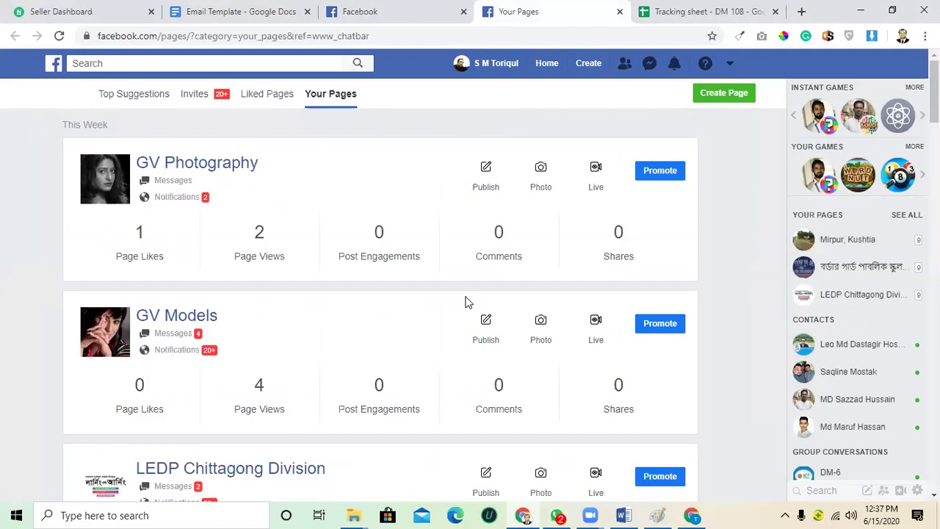
scroll(465, 301, down, 4)
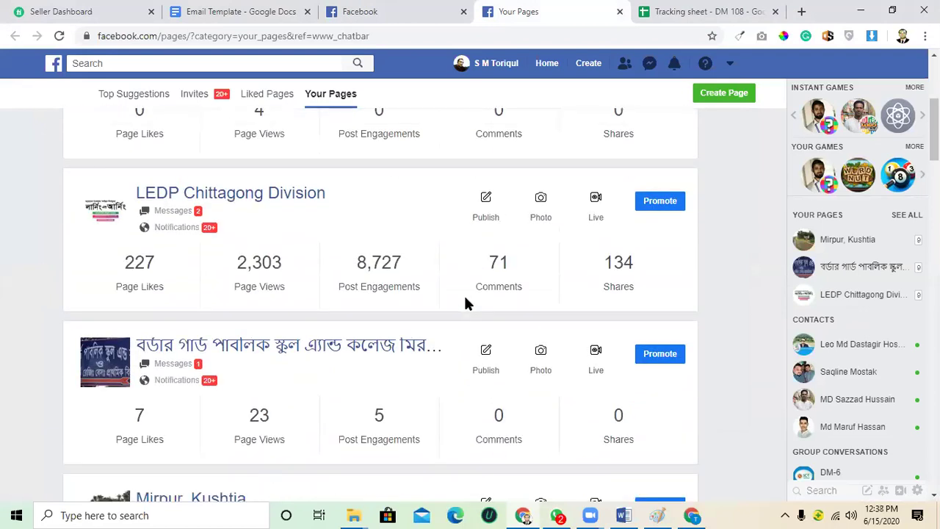
scroll(465, 298, up, 4)
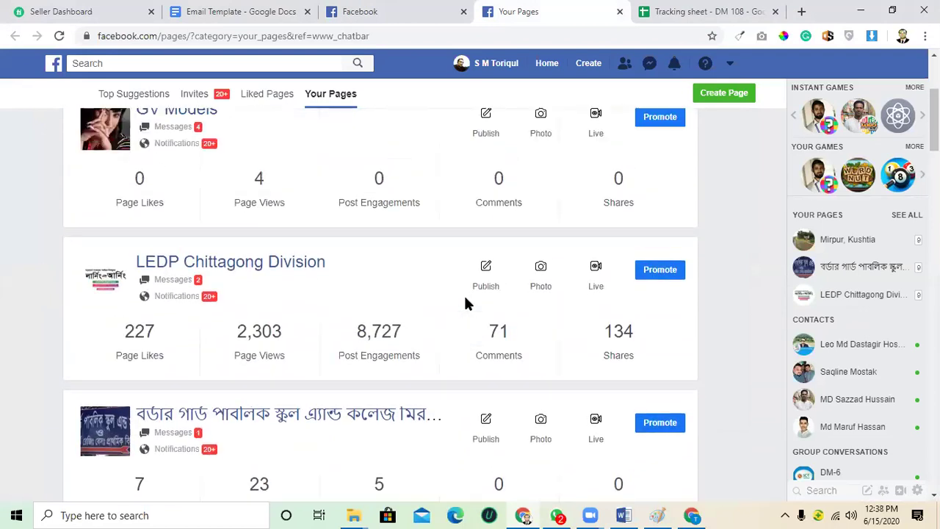
scroll(465, 303, down, 4)
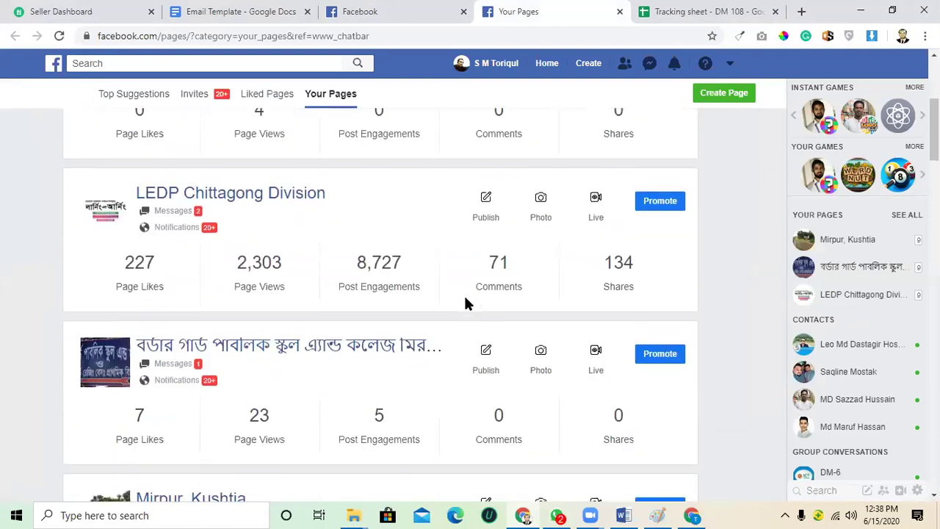
scroll(465, 300, up, 4)
scroll(465, 300, down, 5)
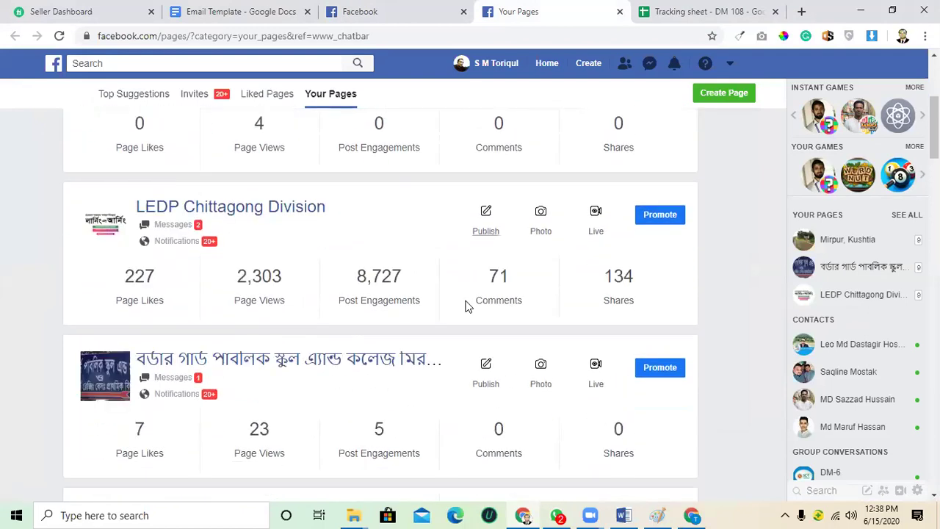
scroll(467, 307, down, 1)
scroll(466, 307, down, 2)
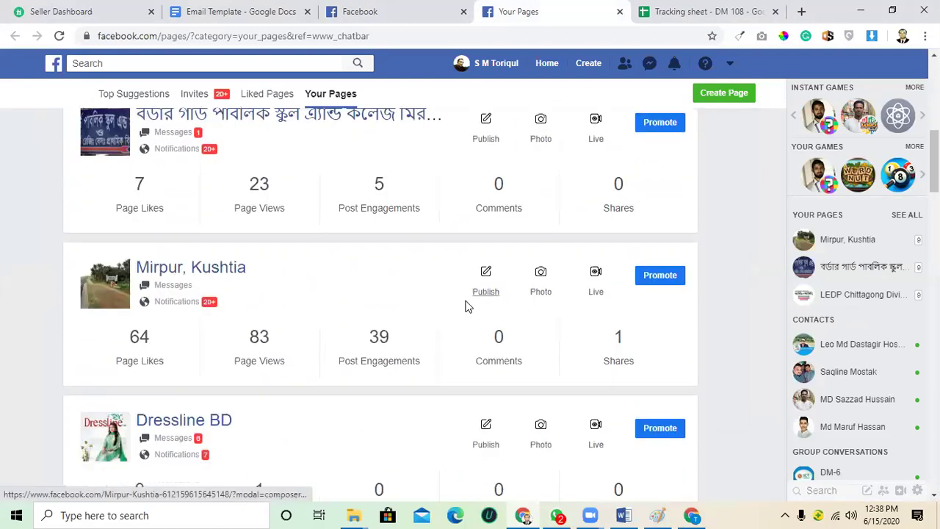
scroll(465, 307, down, 2)
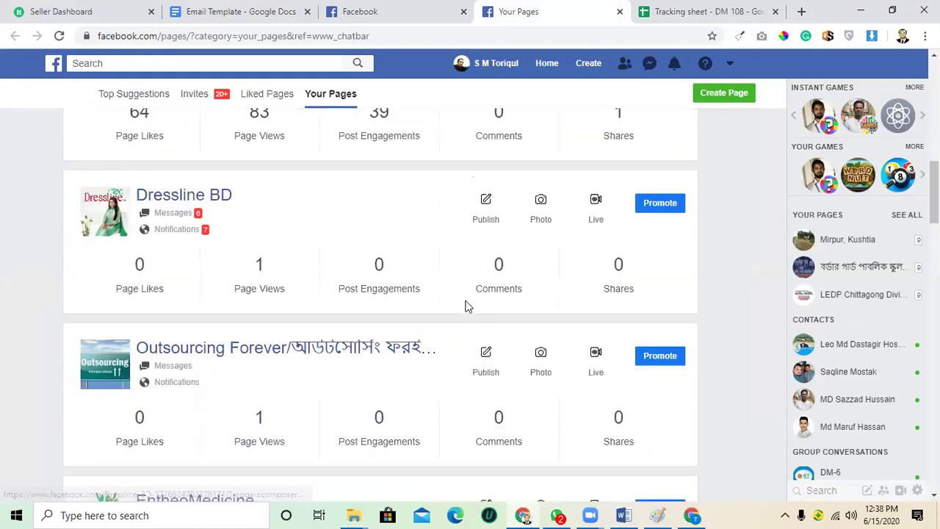
scroll(465, 307, up, 4)
Step: Open the বর্ডার গার্ড পাবলিক স্কুল এ্যান্ড কলেজ Page from the list in a new tab
right_click(176, 293)
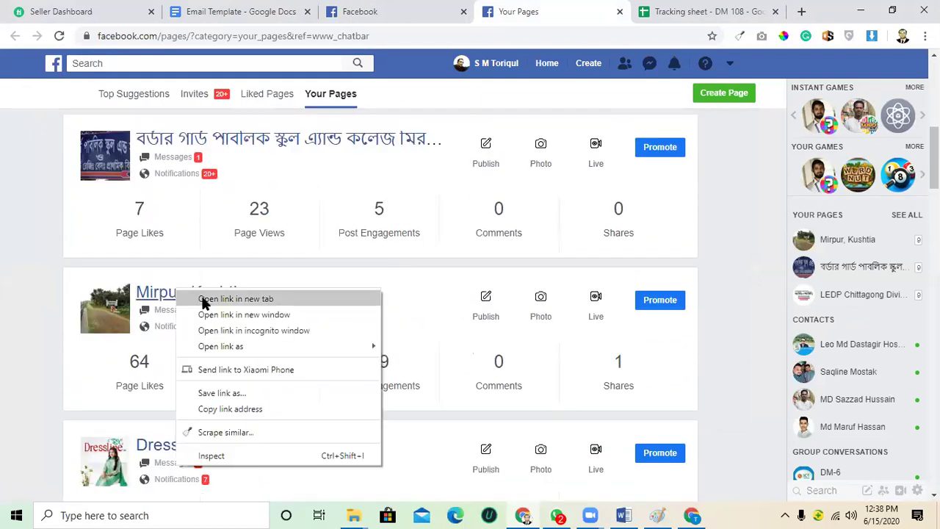
right_click(235, 141)
click(269, 149)
Step: Browse the remaining Pages in the Your Pages list, down to those under Business Manager
scroll(321, 306, down, 3)
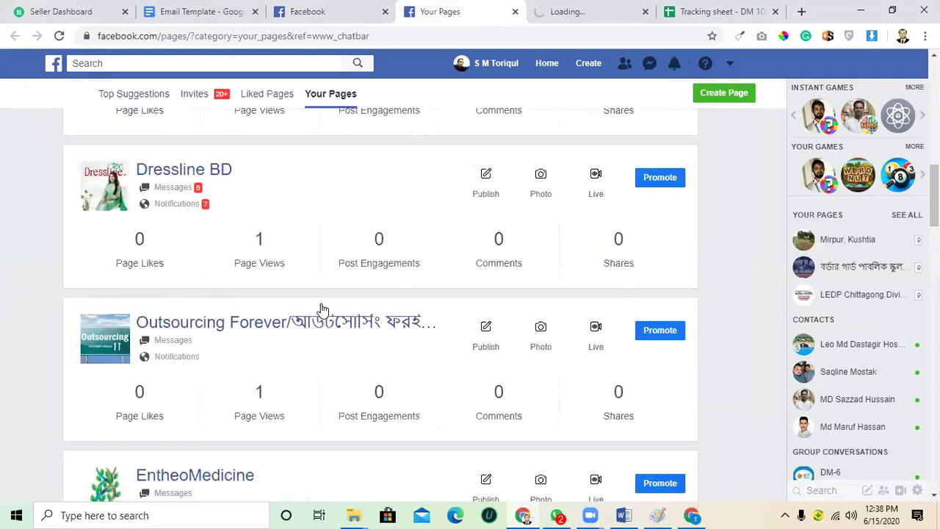
scroll(321, 316, down, 2)
scroll(321, 321, down, 5)
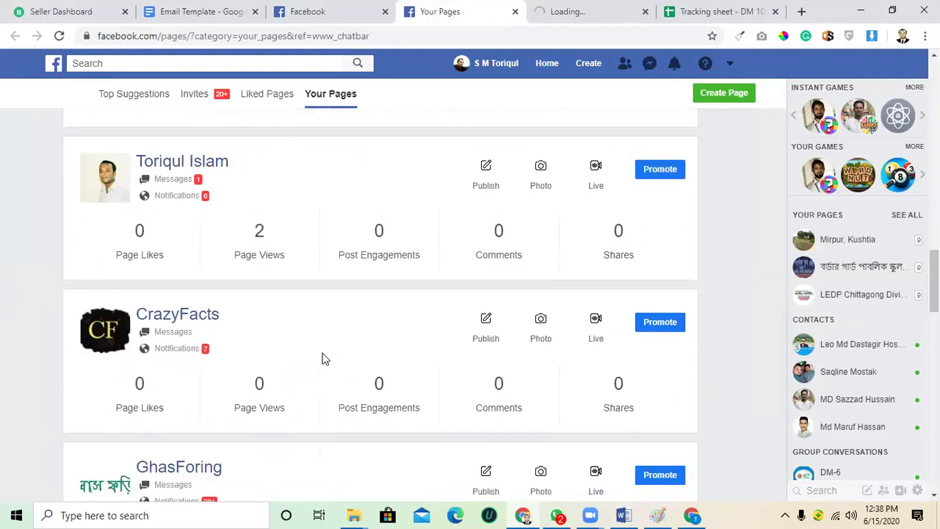
scroll(325, 358, down, 2)
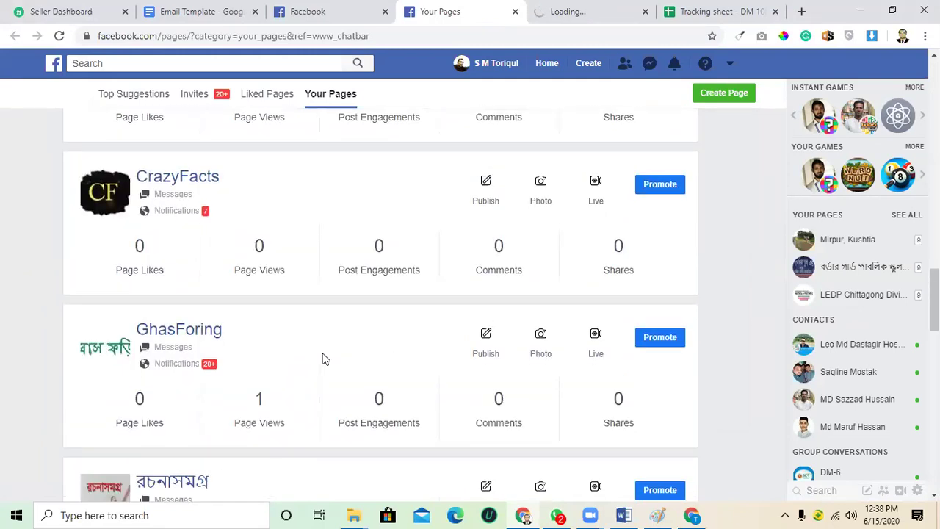
scroll(325, 359, down, 2)
scroll(325, 359, down, 1)
scroll(326, 358, down, 5)
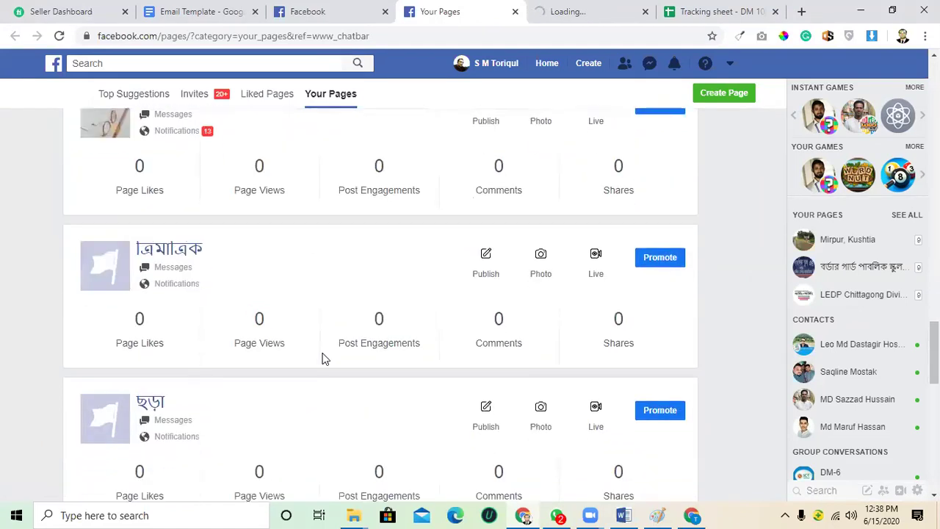
scroll(326, 358, down, 4)
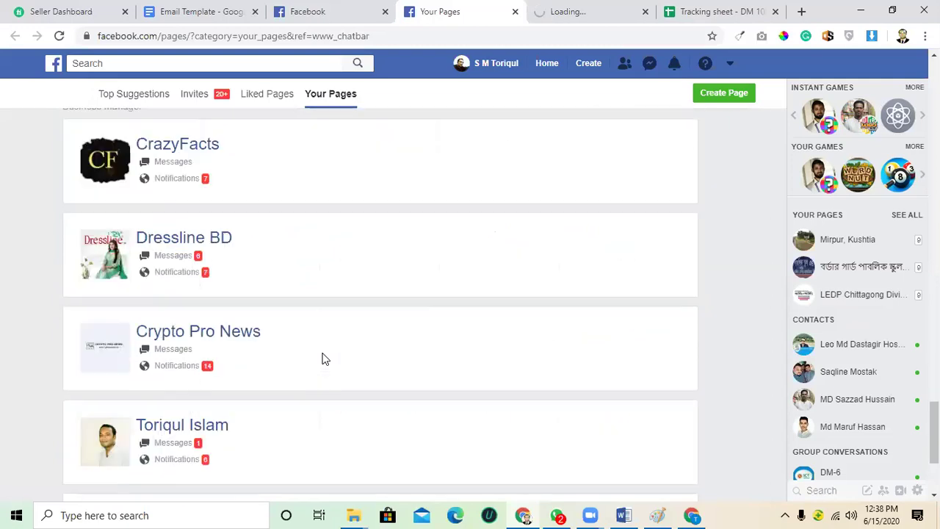
Step: Browse to the end of the Your Pages list and return to the বর্ডার গার্ড পাবলিক স্কুল এ্যান্ড কলেজ Page being loaded
scroll(325, 359, down, 3)
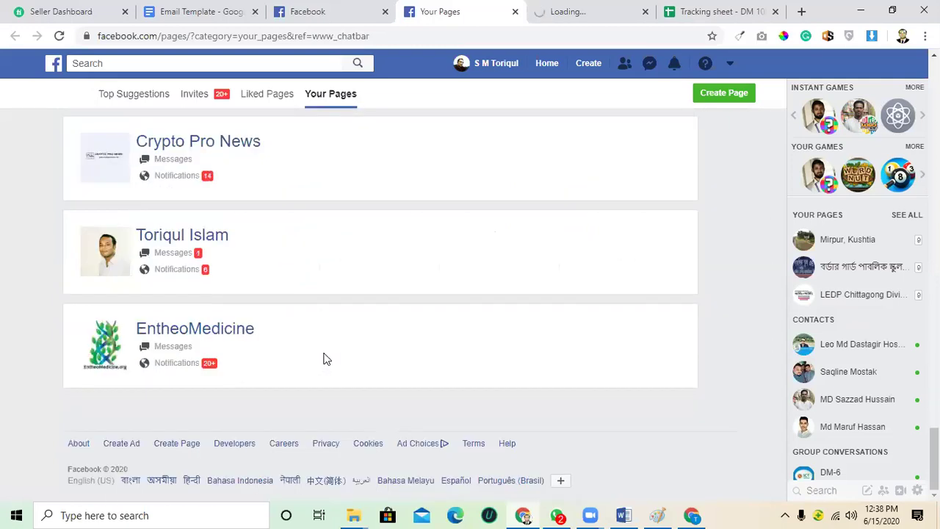
click(595, 9)
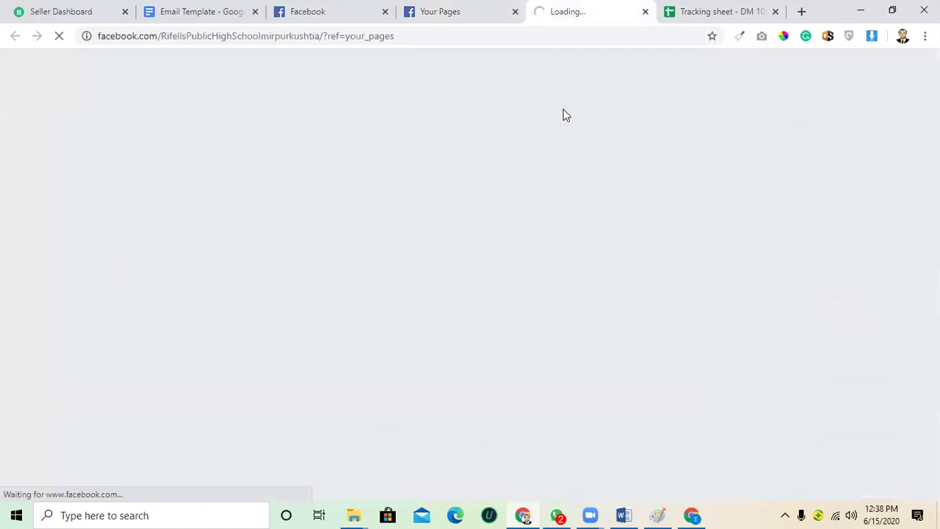
click(557, 515)
click(554, 515)
click(720, 11)
click(609, 13)
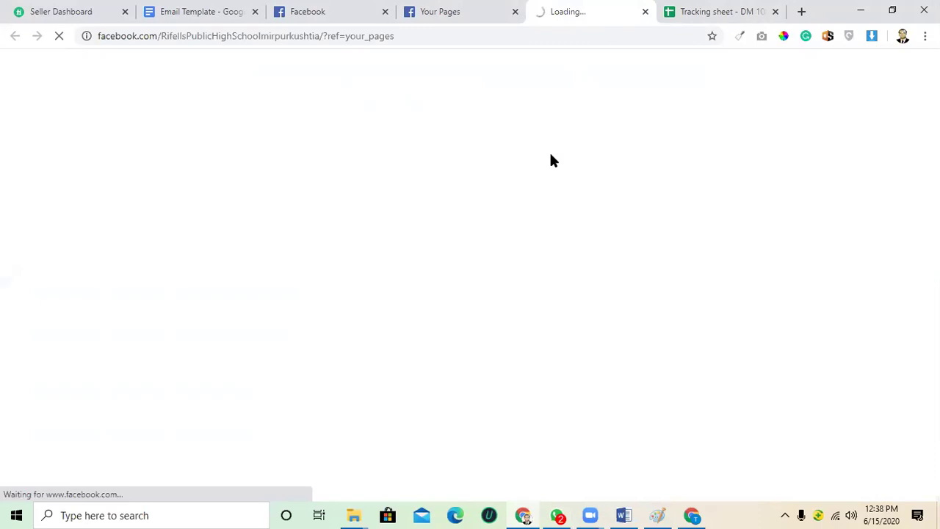
Step: Try a web search for "jhur" in a new tab and close that tab
click(801, 11)
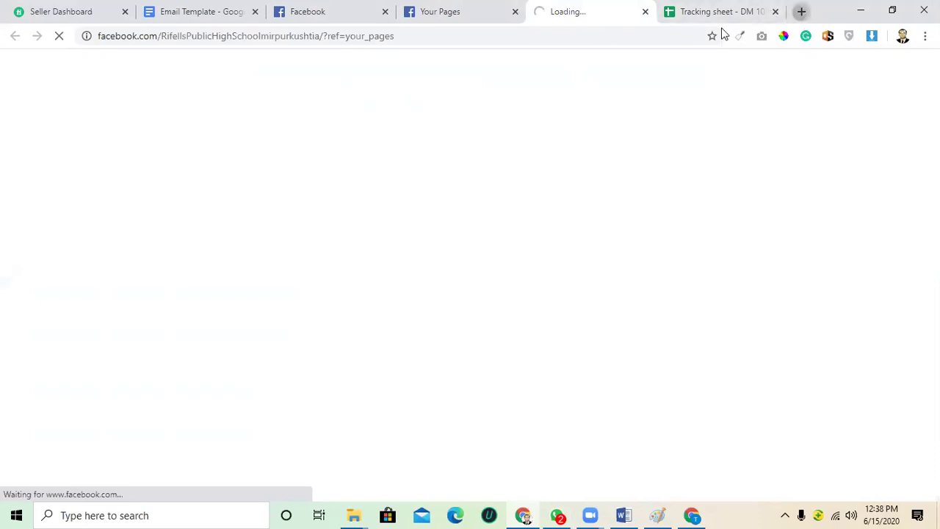
text(jhur)
key(Return)
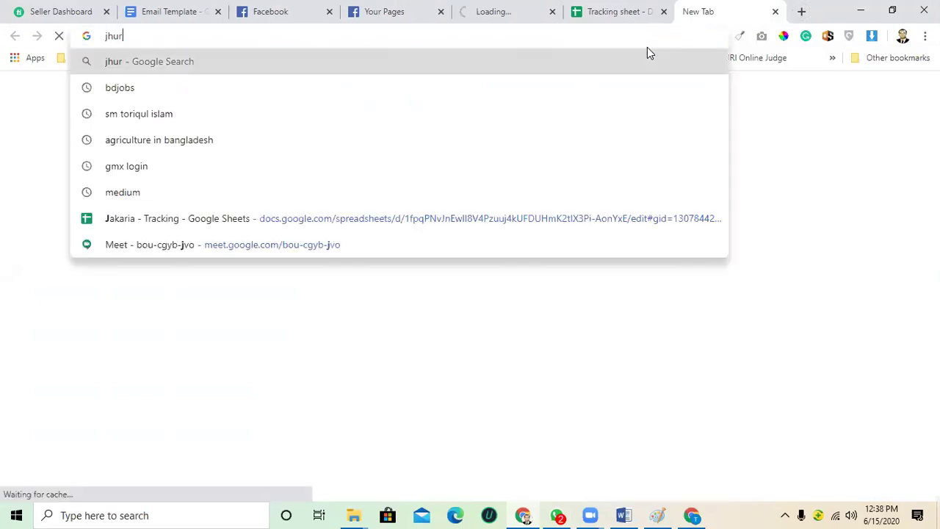
click(776, 12)
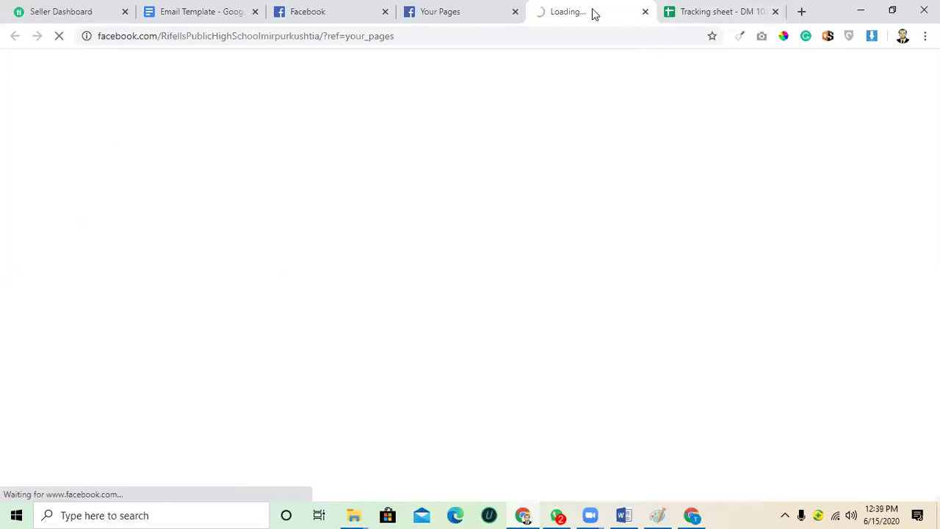
Step: Minimize the browser, refresh the desktop several times and restore the browser window
click(871, 10)
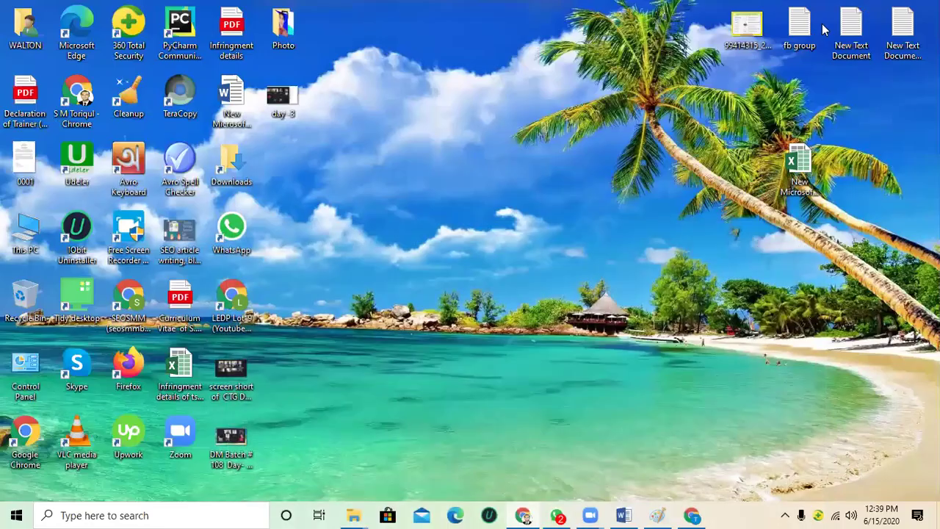
right_click(522, 105)
click(523, 110)
right_click(462, 103)
click(477, 139)
right_click(456, 106)
click(475, 146)
right_click(411, 92)
click(423, 133)
right_click(399, 95)
click(416, 135)
right_click(387, 90)
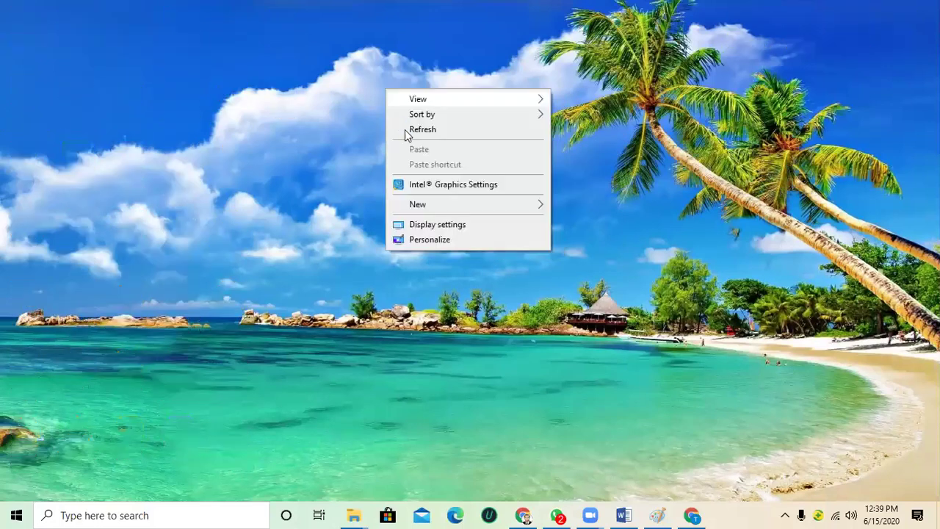
click(412, 131)
click(523, 515)
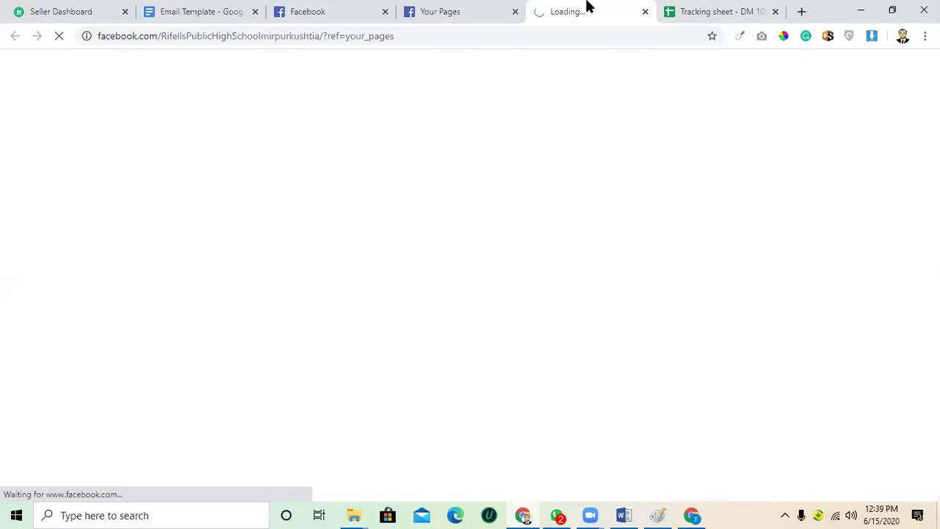
Step: Check the loading of the বর্ডার গার্ড পাবলিক স্কুল এ্যান্ড কলেজ Page, going back to the Your Pages list in between
click(445, 9)
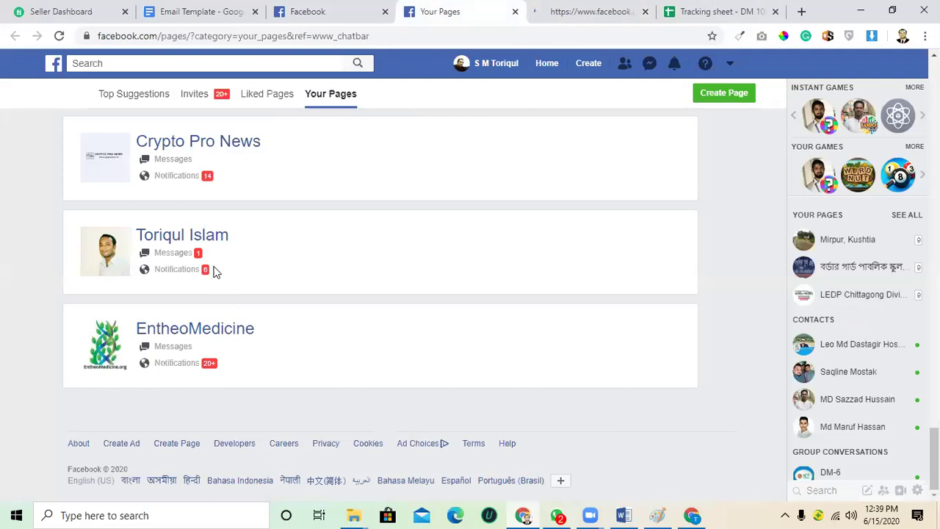
click(567, 9)
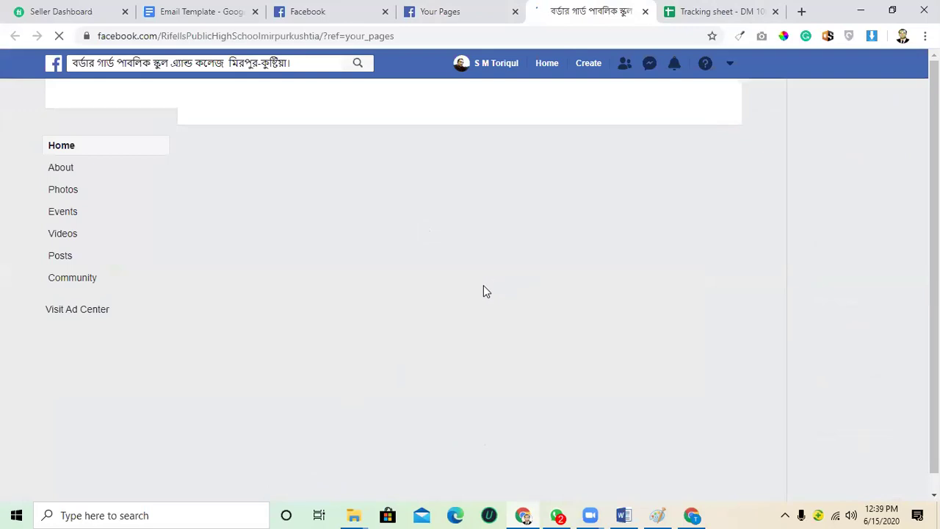
click(446, 16)
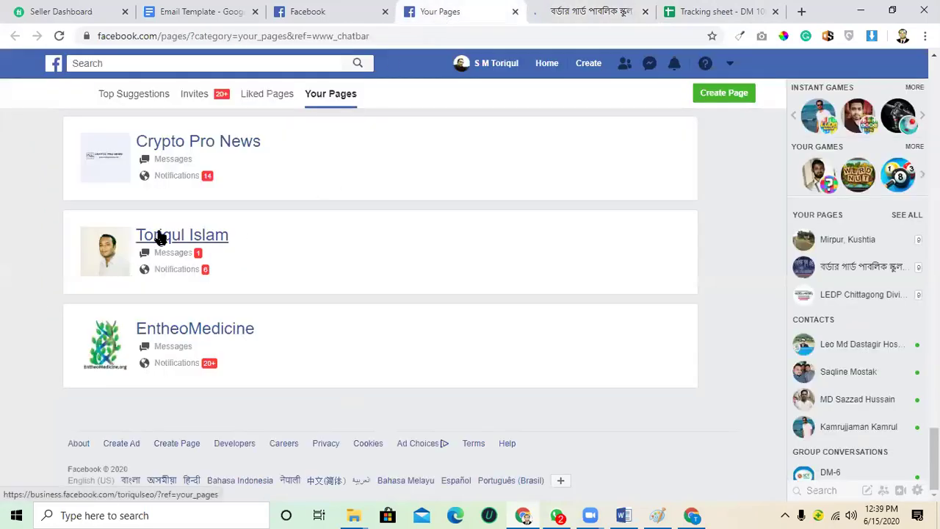
click(601, 9)
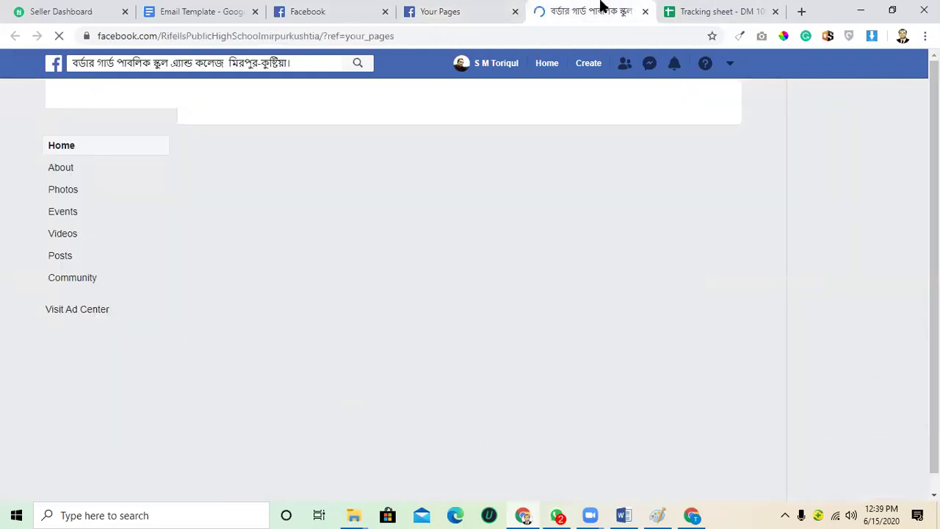